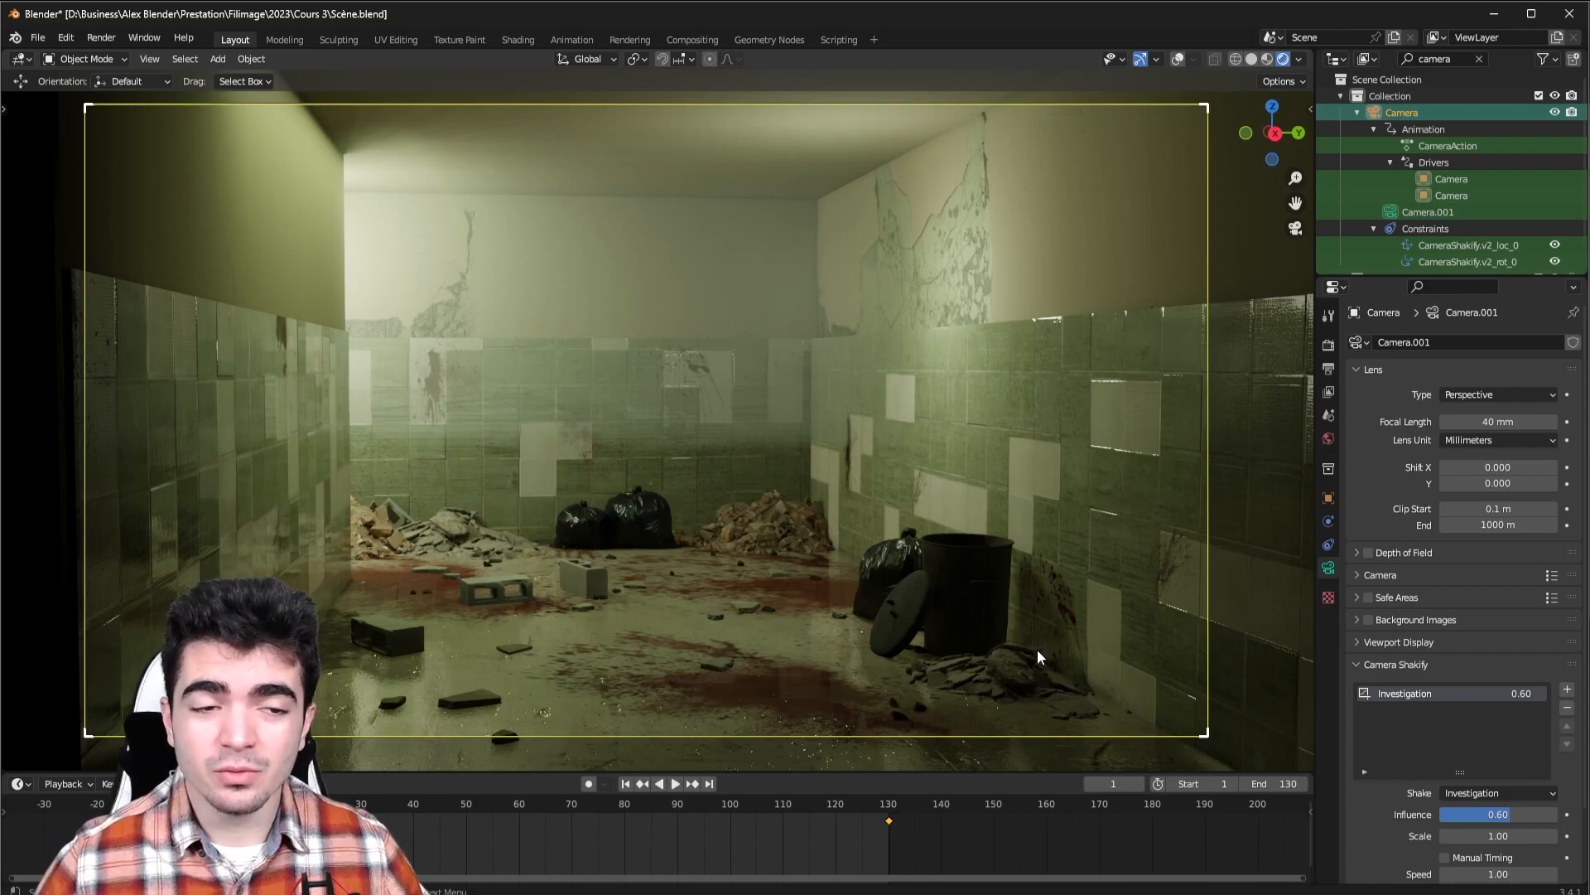
# Play back the camera animation with the existing Investigation shake and return to the first frame.
pyautogui.scroll(1, 769, 492)
pyautogui.scroll(-2, 760, 510)
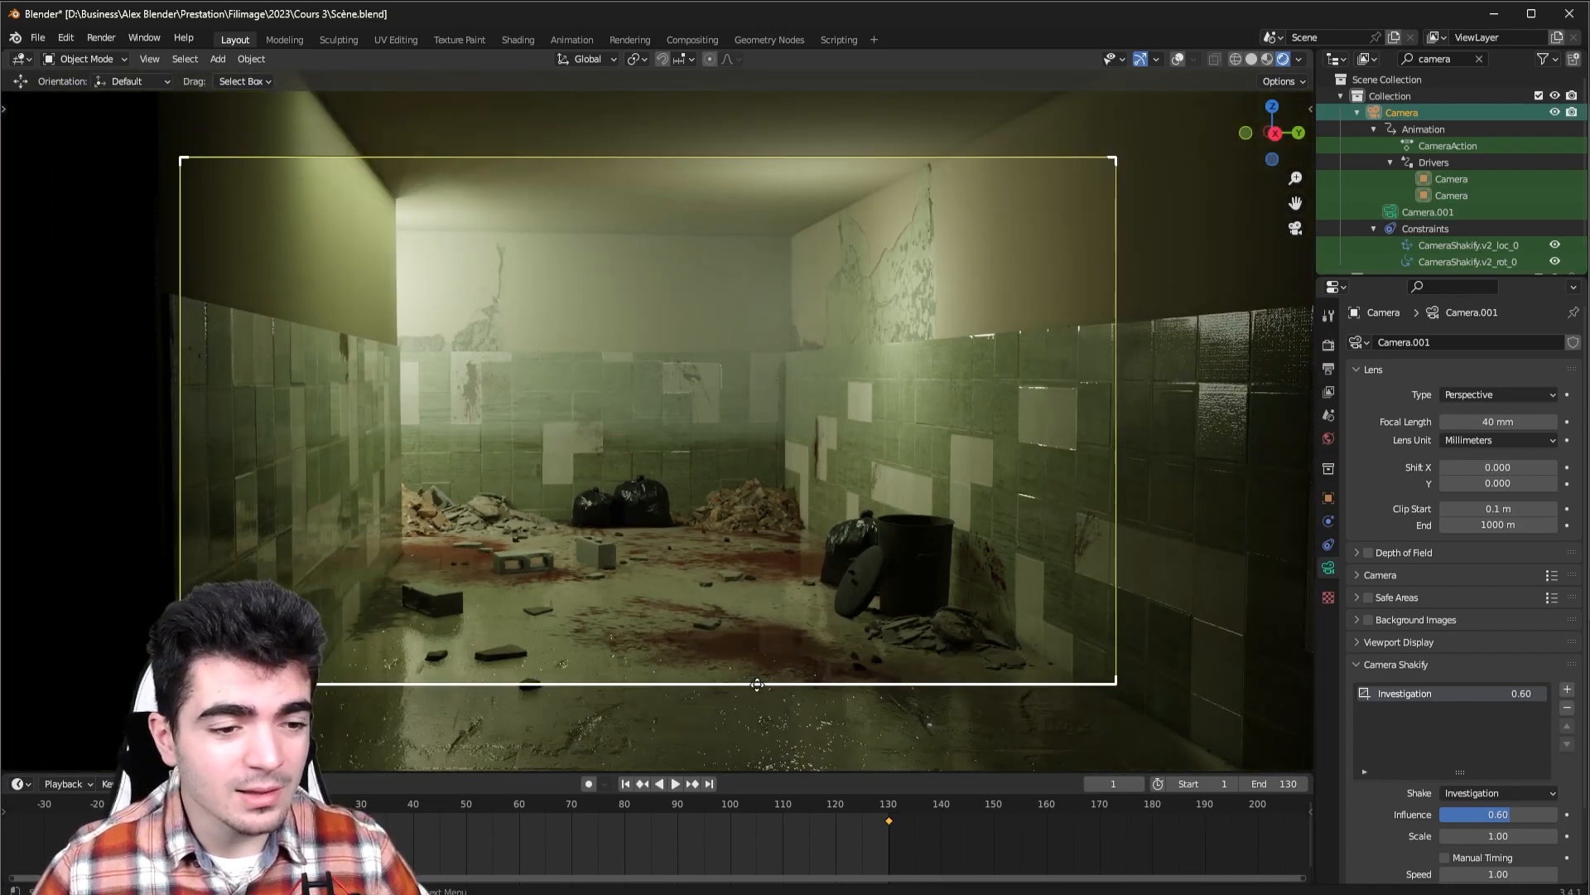
pyautogui.scroll(1, 758, 684)
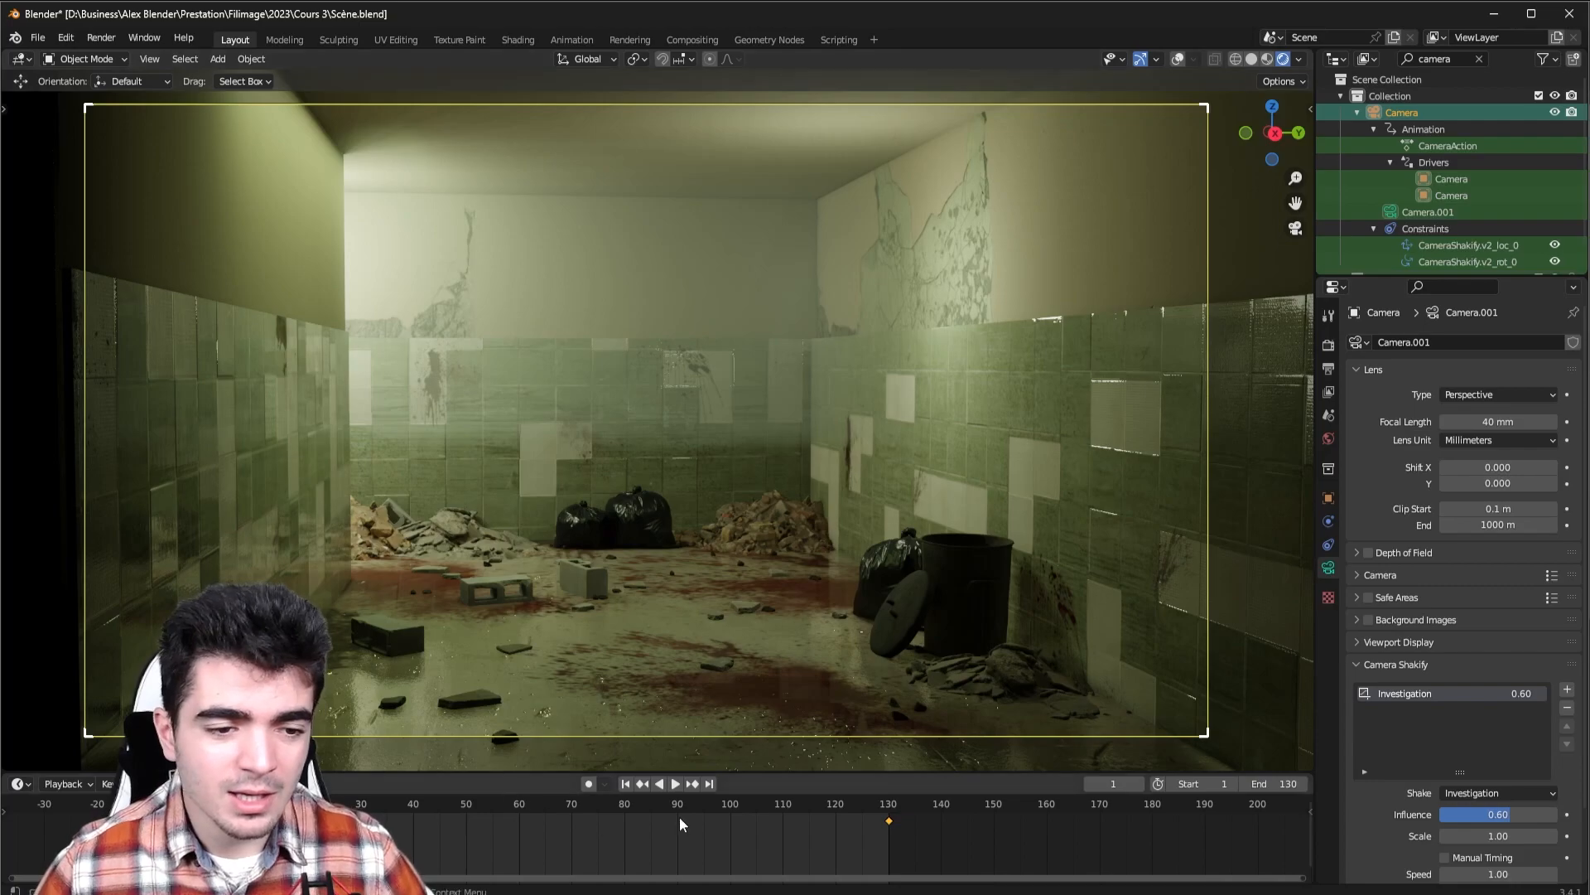
pyautogui.click(675, 783)
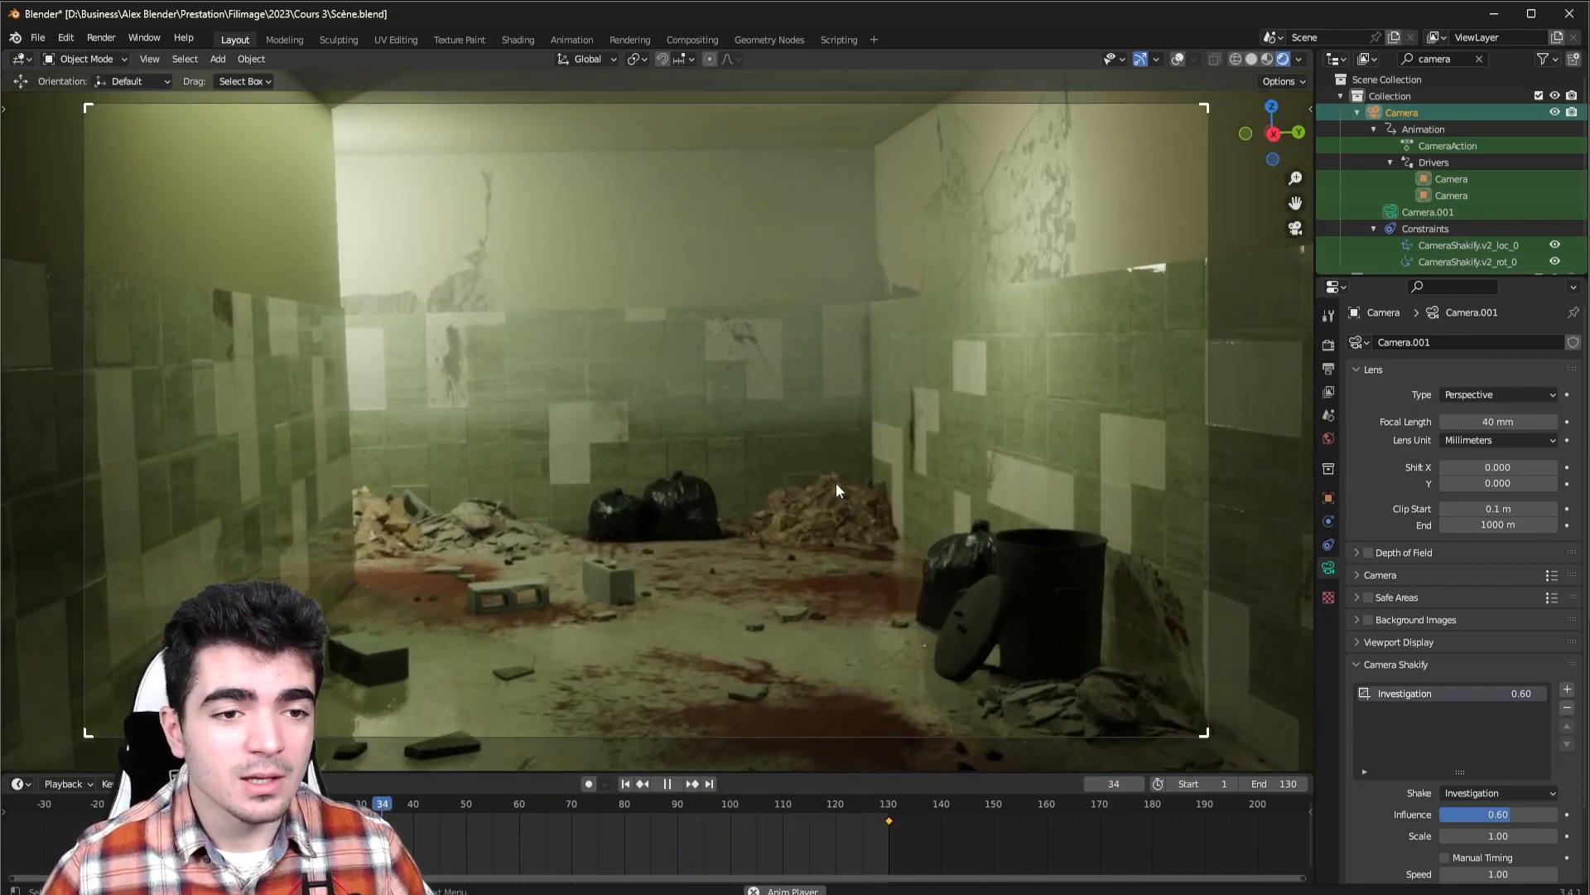
pyautogui.click(667, 784)
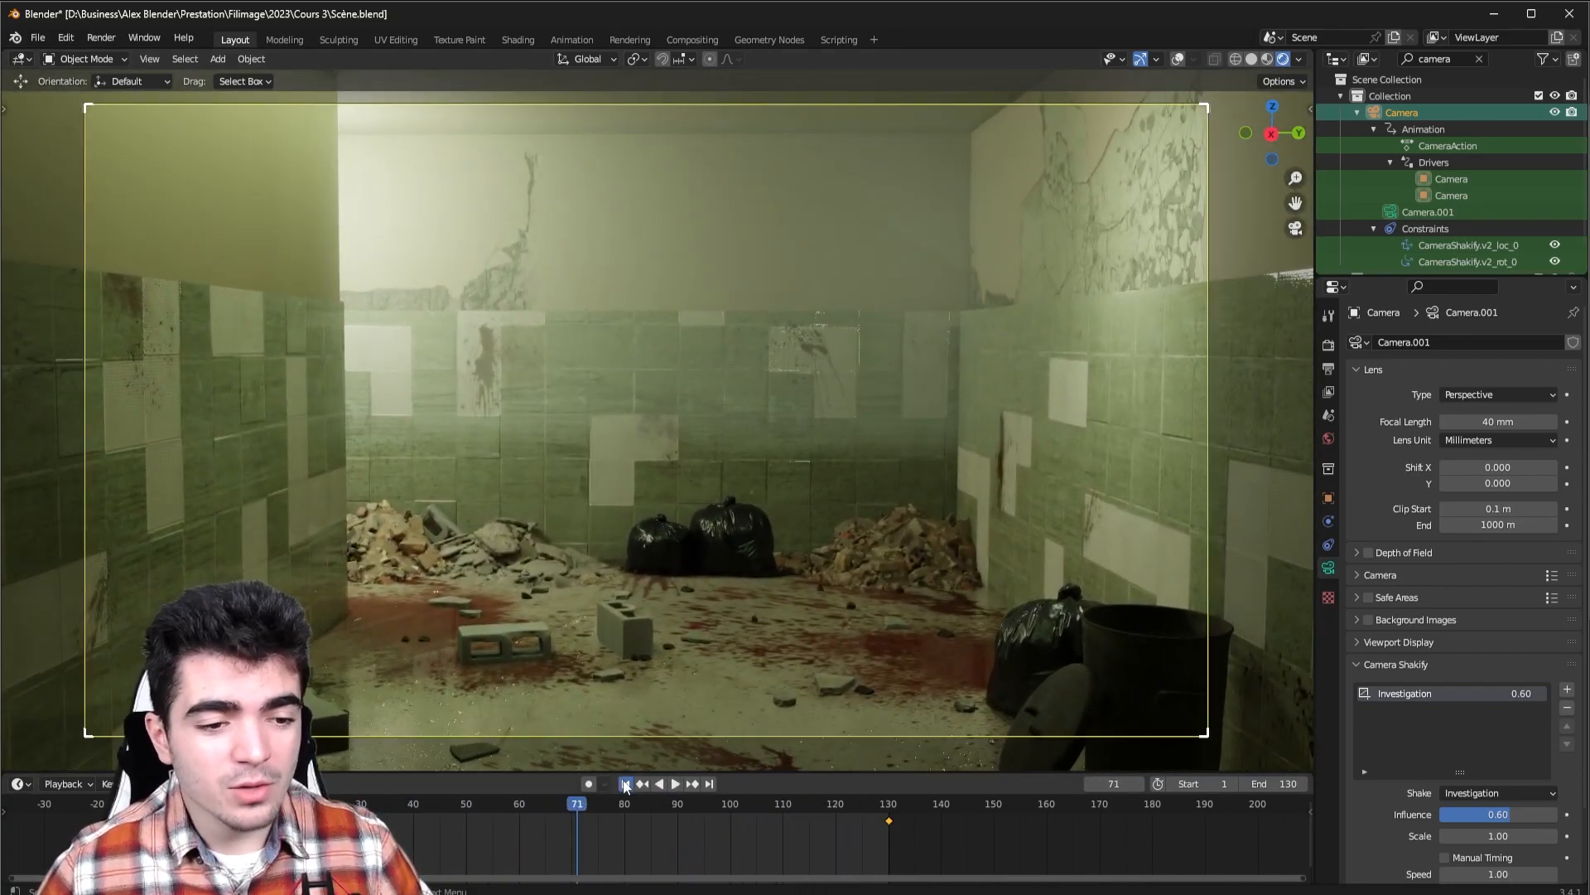
pyautogui.click(625, 784)
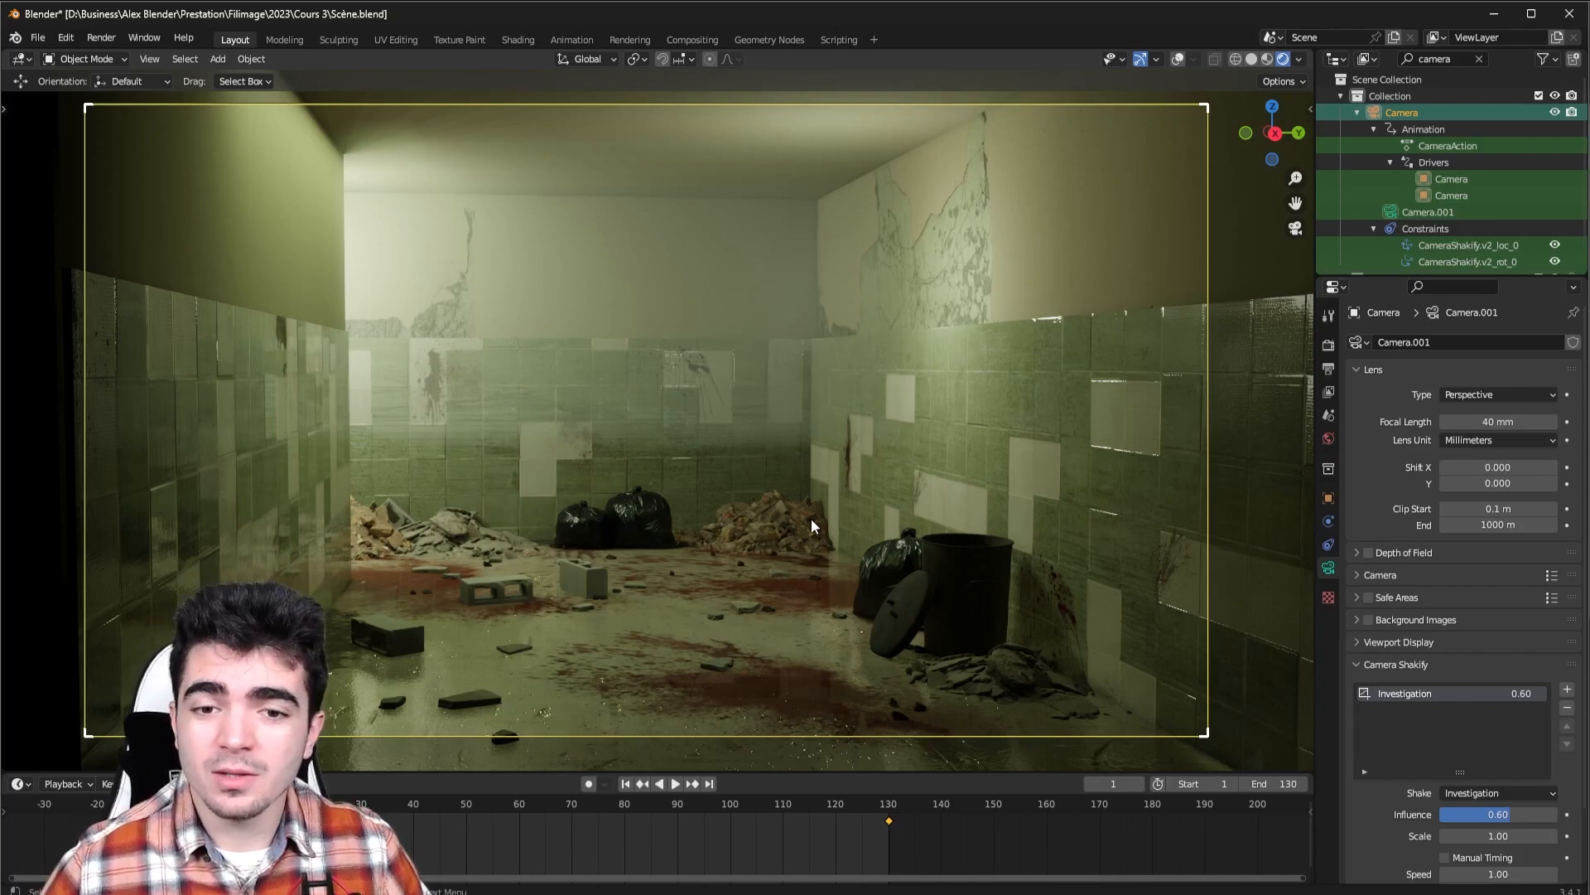
# Remove the Investigation shake from the camera, preview the animation without it, and return to the first frame.
pyautogui.click(1570, 711)
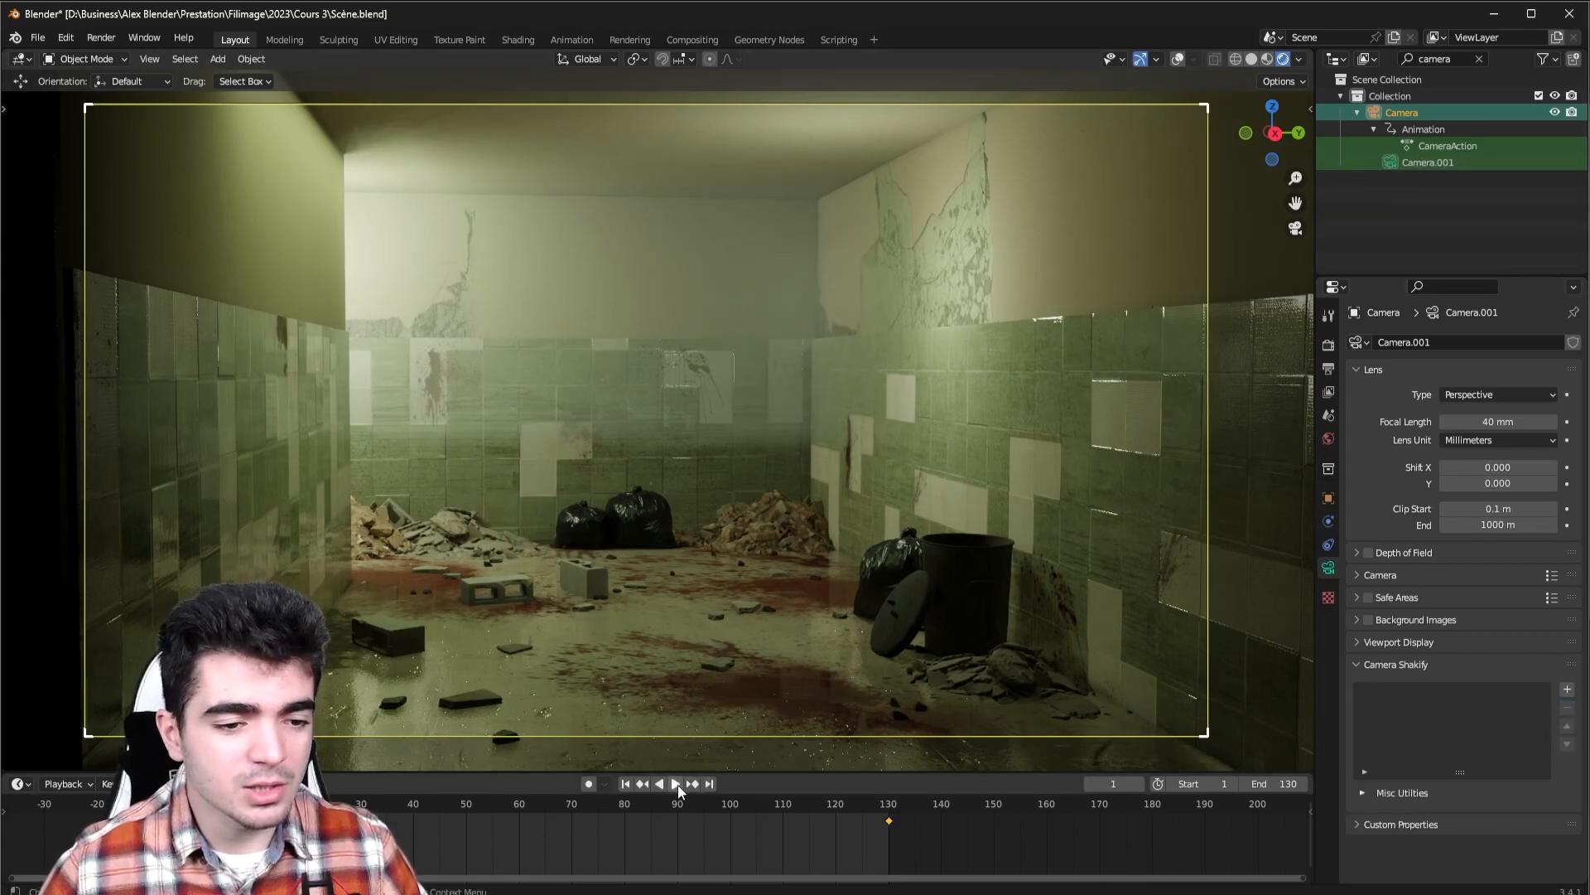
pyautogui.click(677, 783)
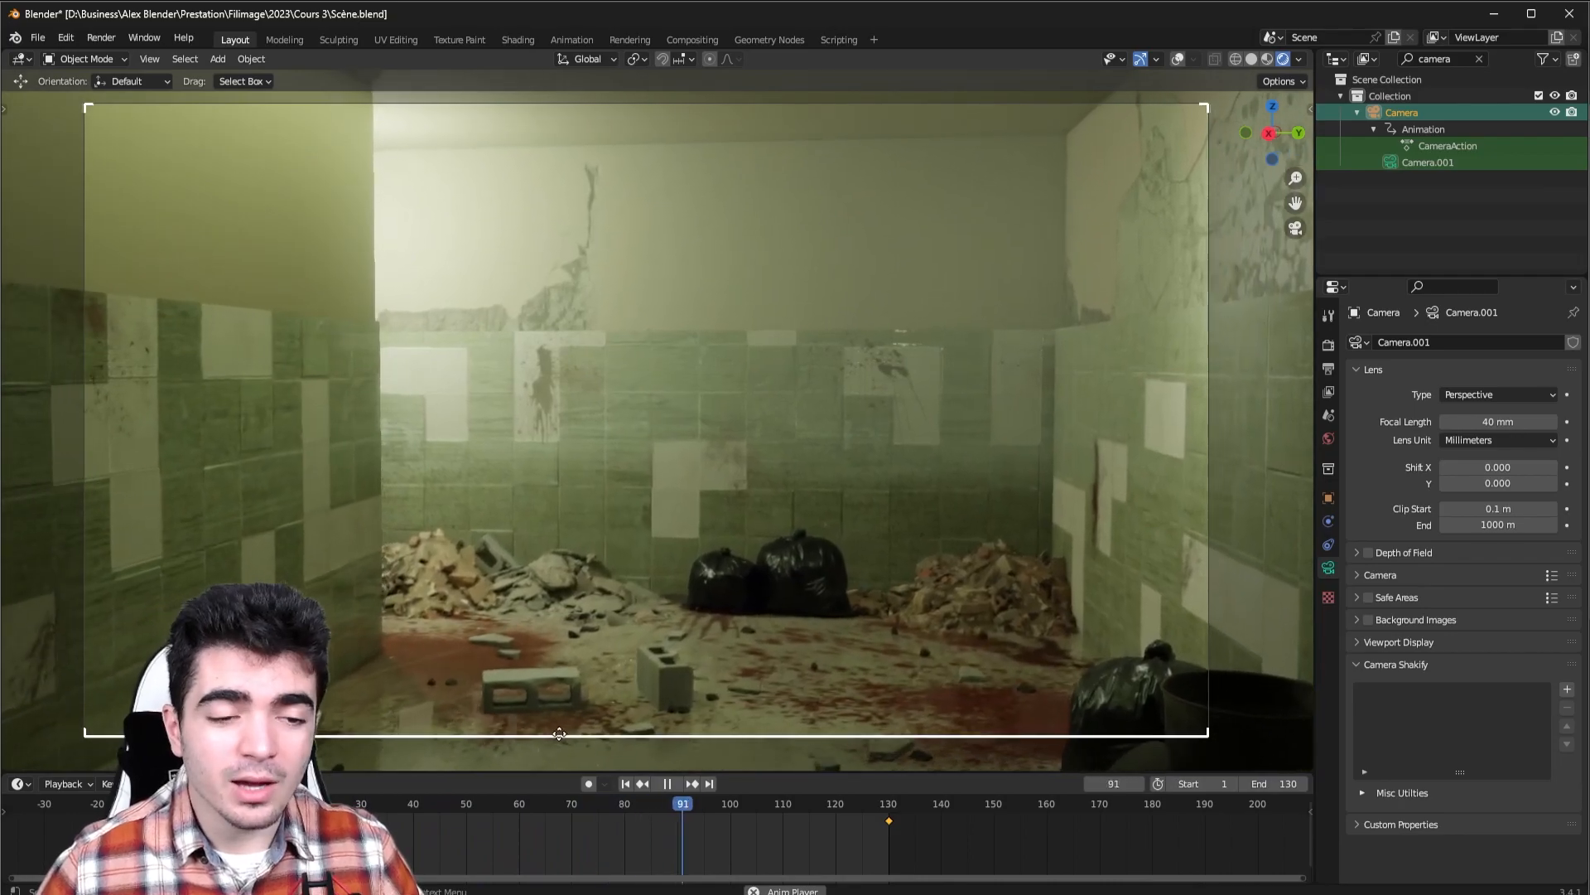
pyautogui.click(673, 785)
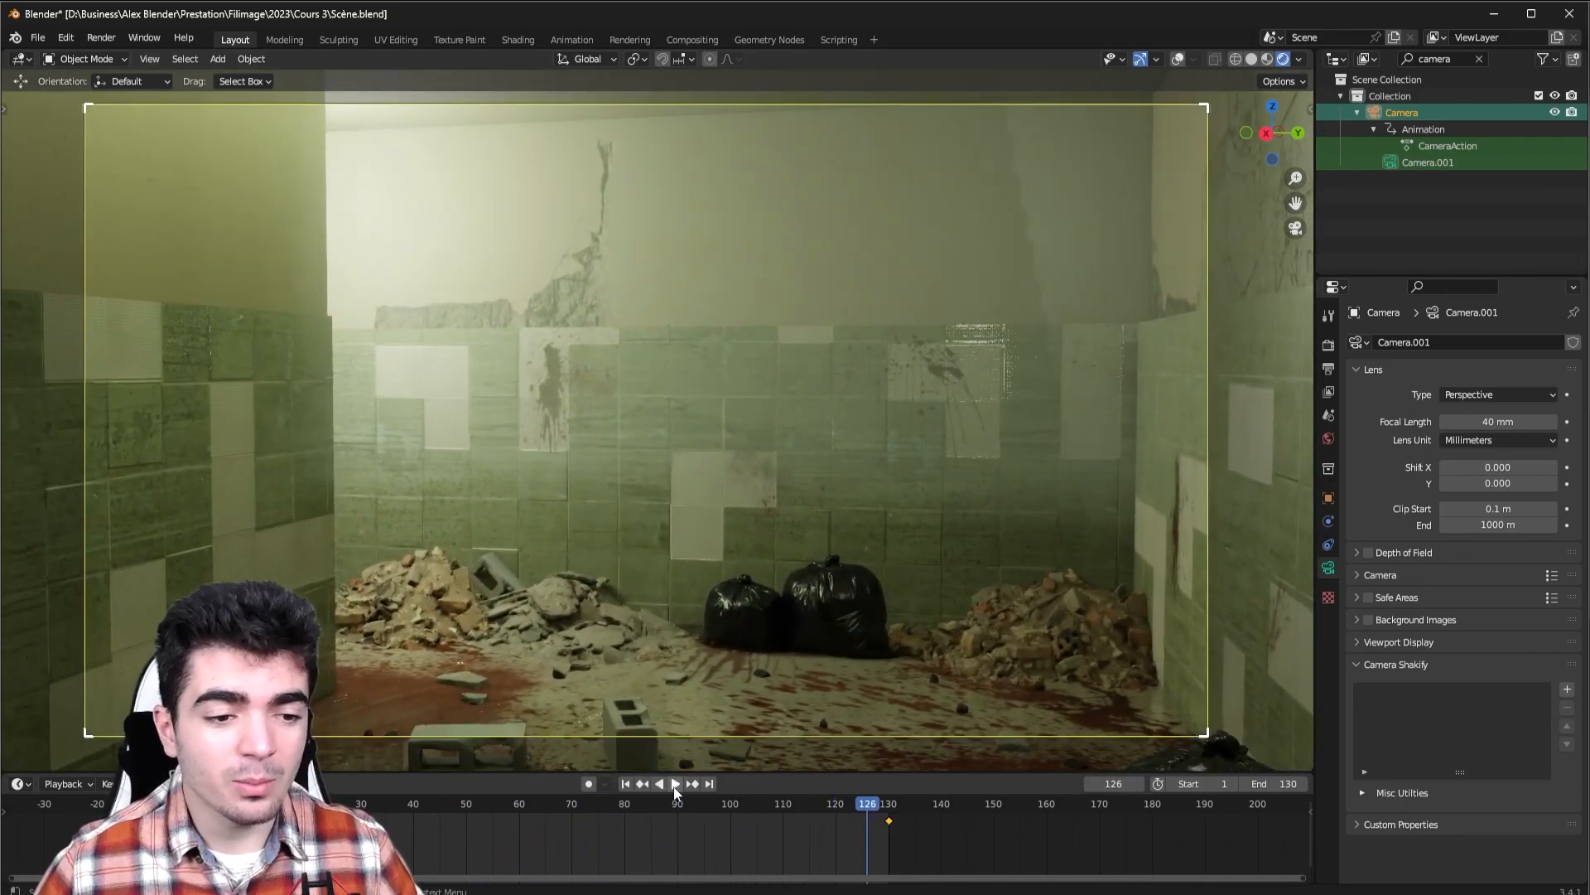
pyautogui.click(626, 783)
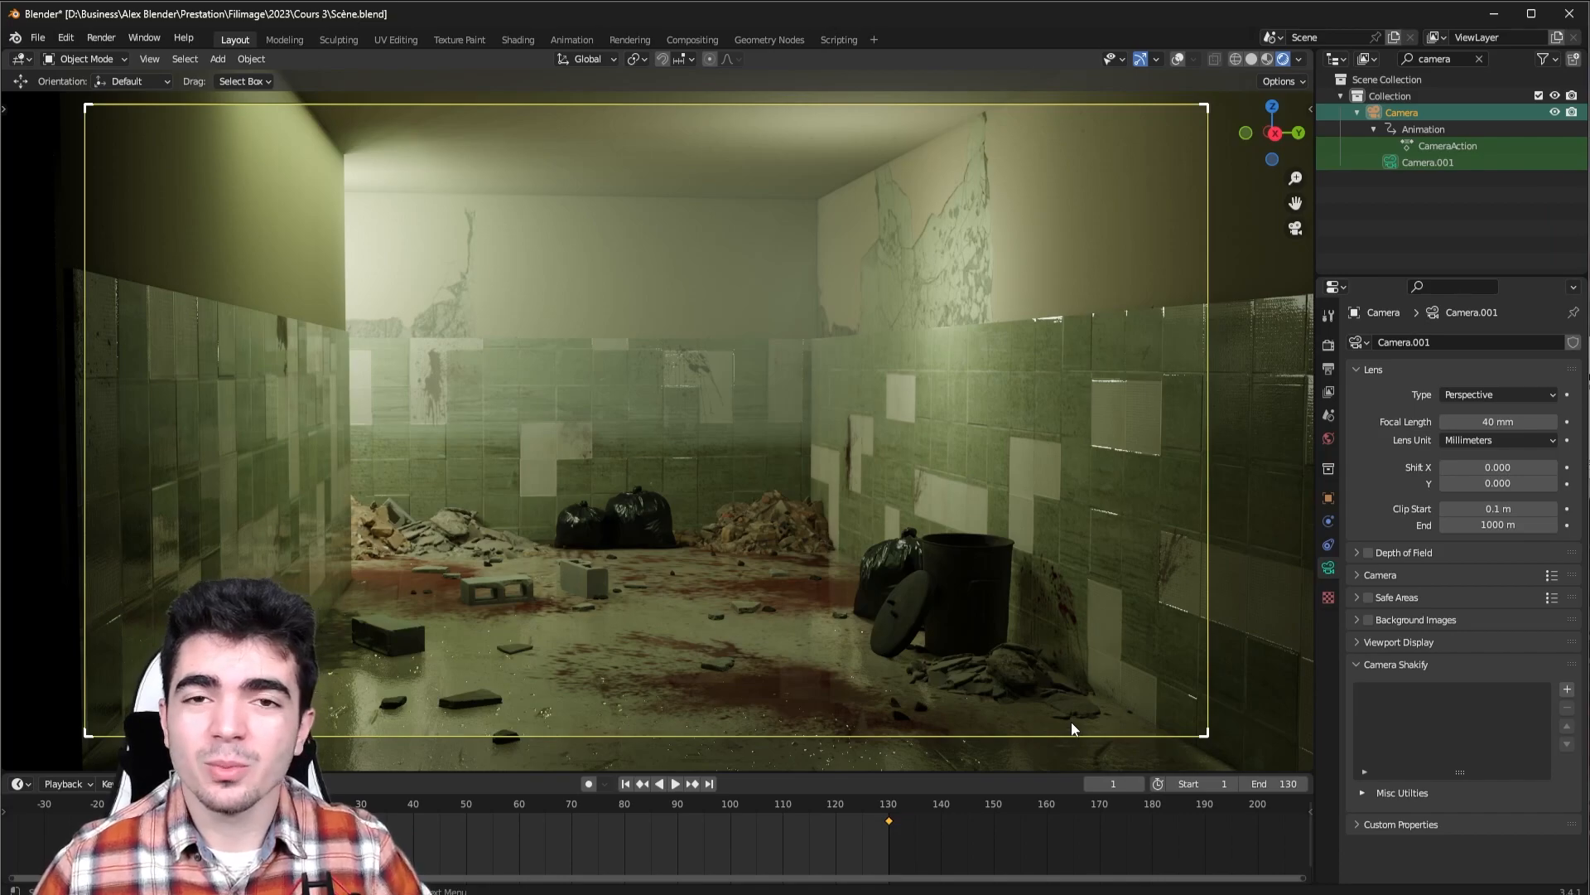
# Switch to the browser and show the download options of the EatTheFuture/camera_shakify repository on GitHub.
pyautogui.hotkey('alt', 'Tab')
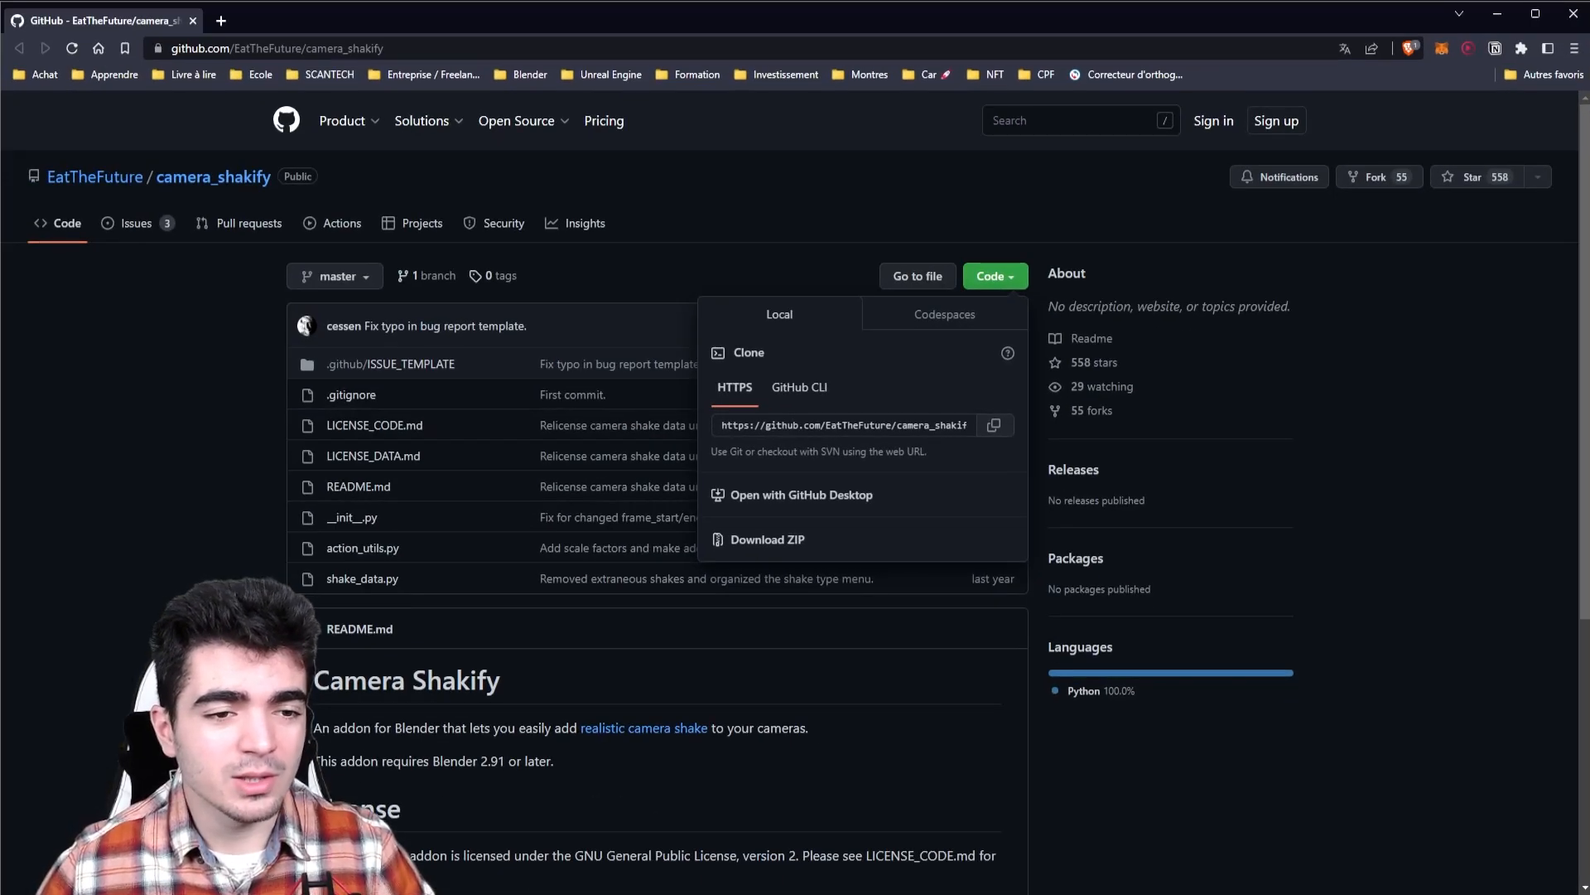
pyautogui.click(1009, 276)
pyautogui.click(1016, 277)
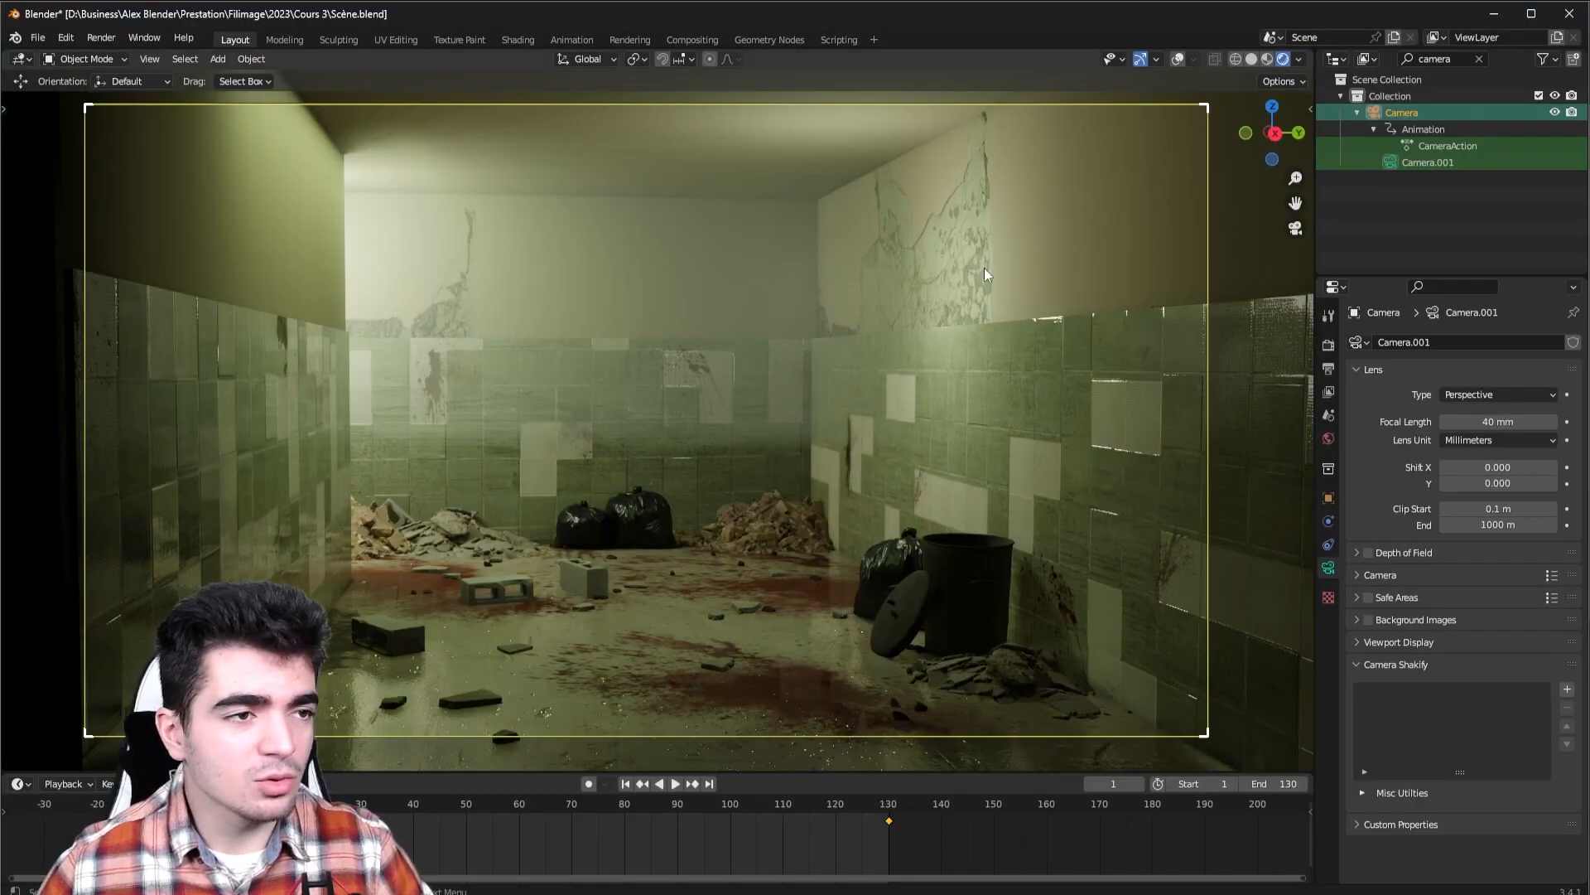
# Back in Blender, disable and re-enable the Camera Shakify add-on in the preferences, closing them when done.
pyautogui.click(68, 37)
pyautogui.click(140, 280)
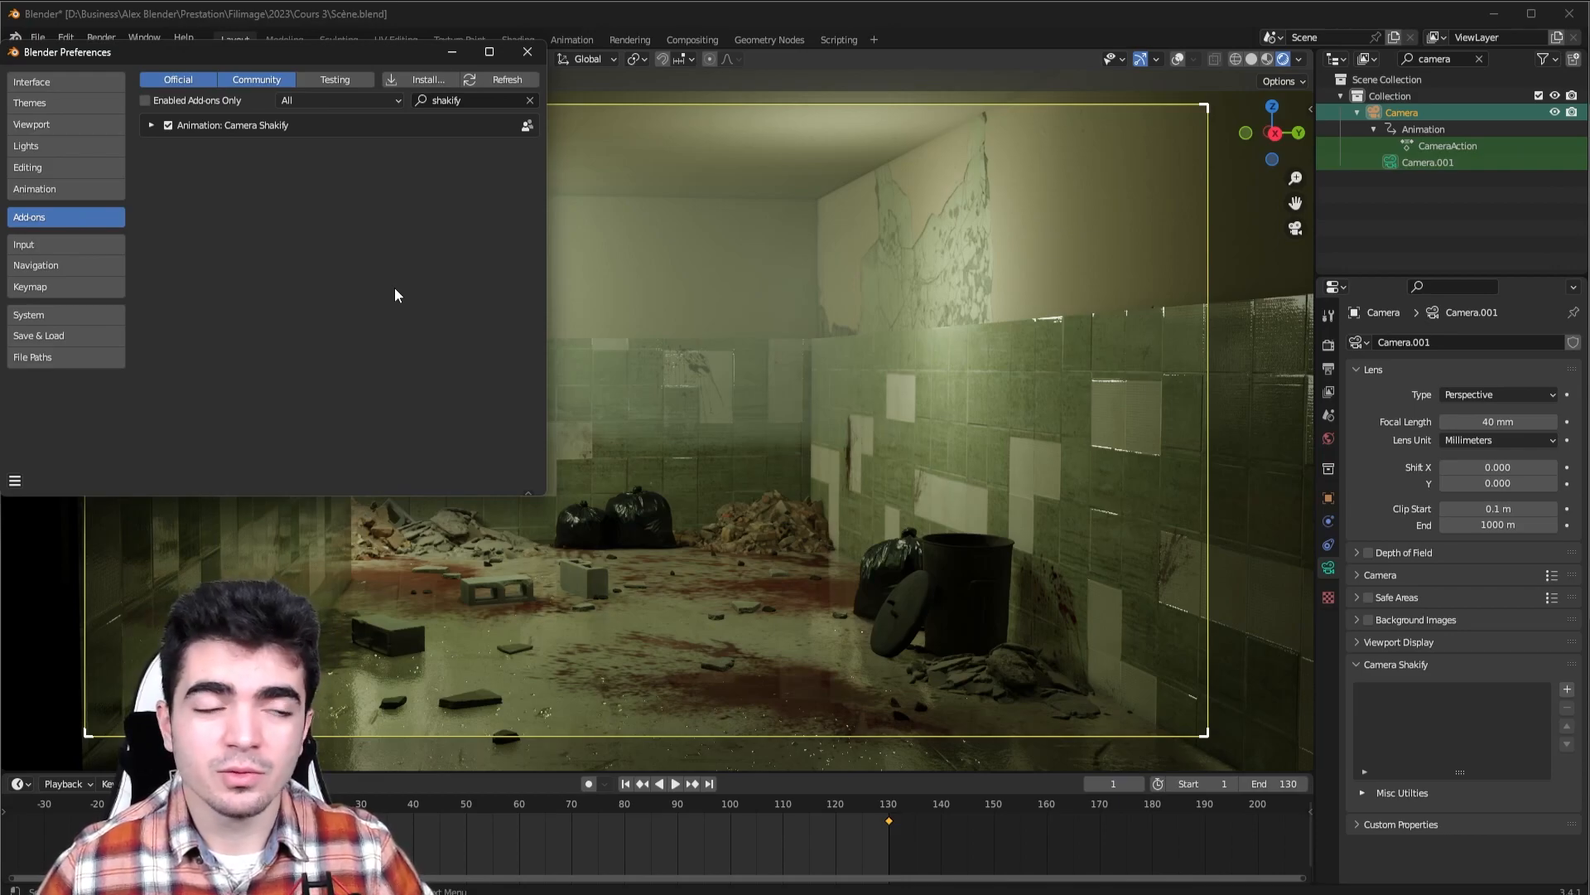
pyautogui.click(169, 126)
pyautogui.click(168, 126)
pyautogui.click(528, 51)
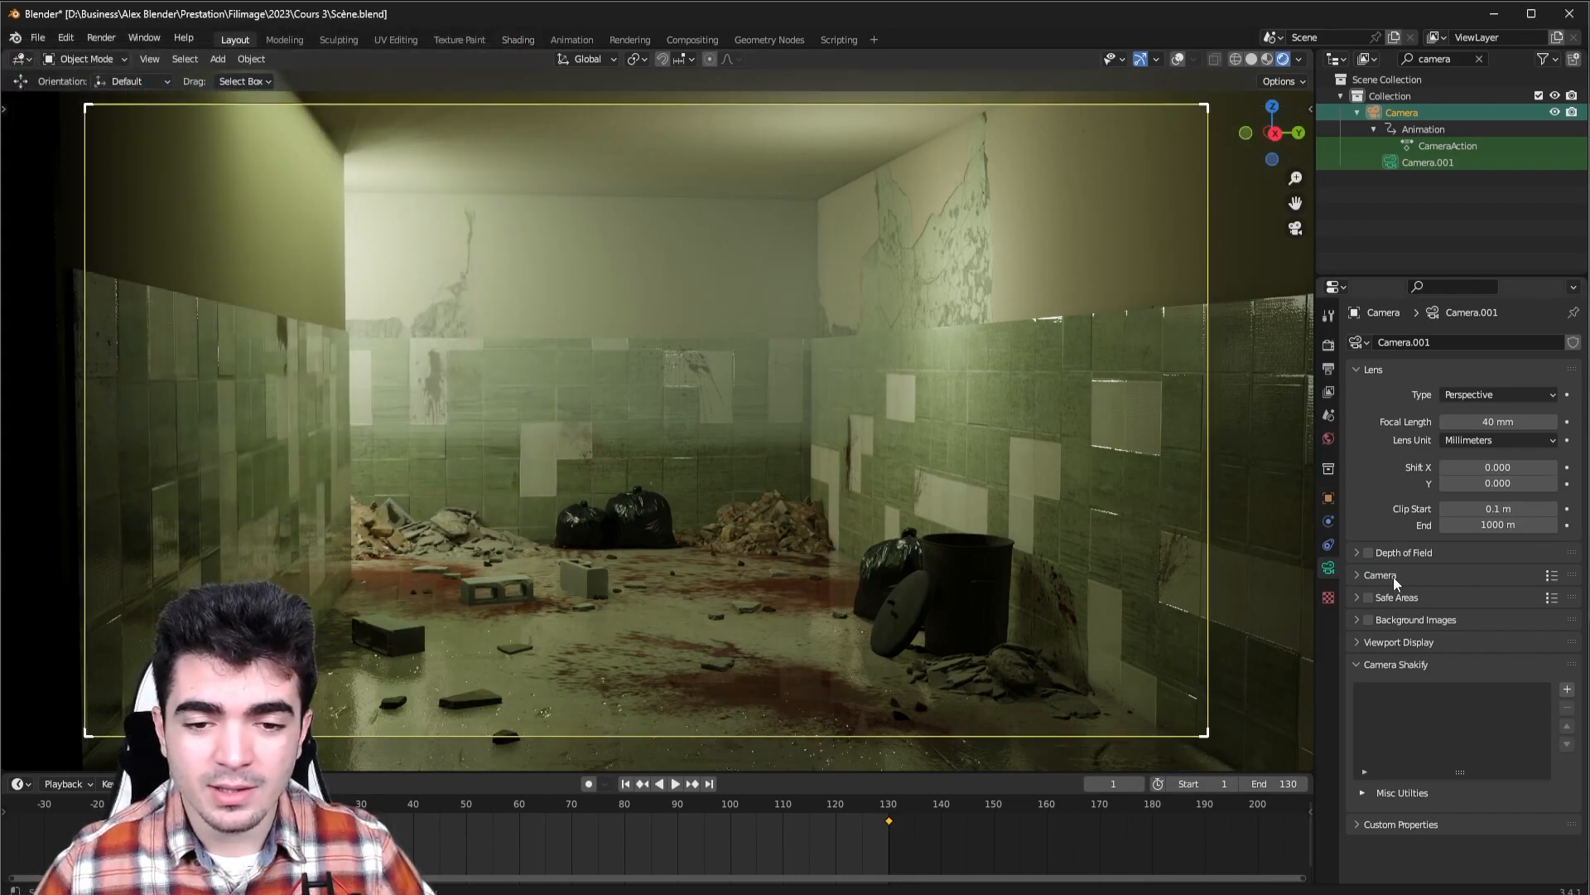
# Add a new camera shake in the Camera Shakify settings and choose Investigation as the shake type.
pyautogui.click(1379, 665)
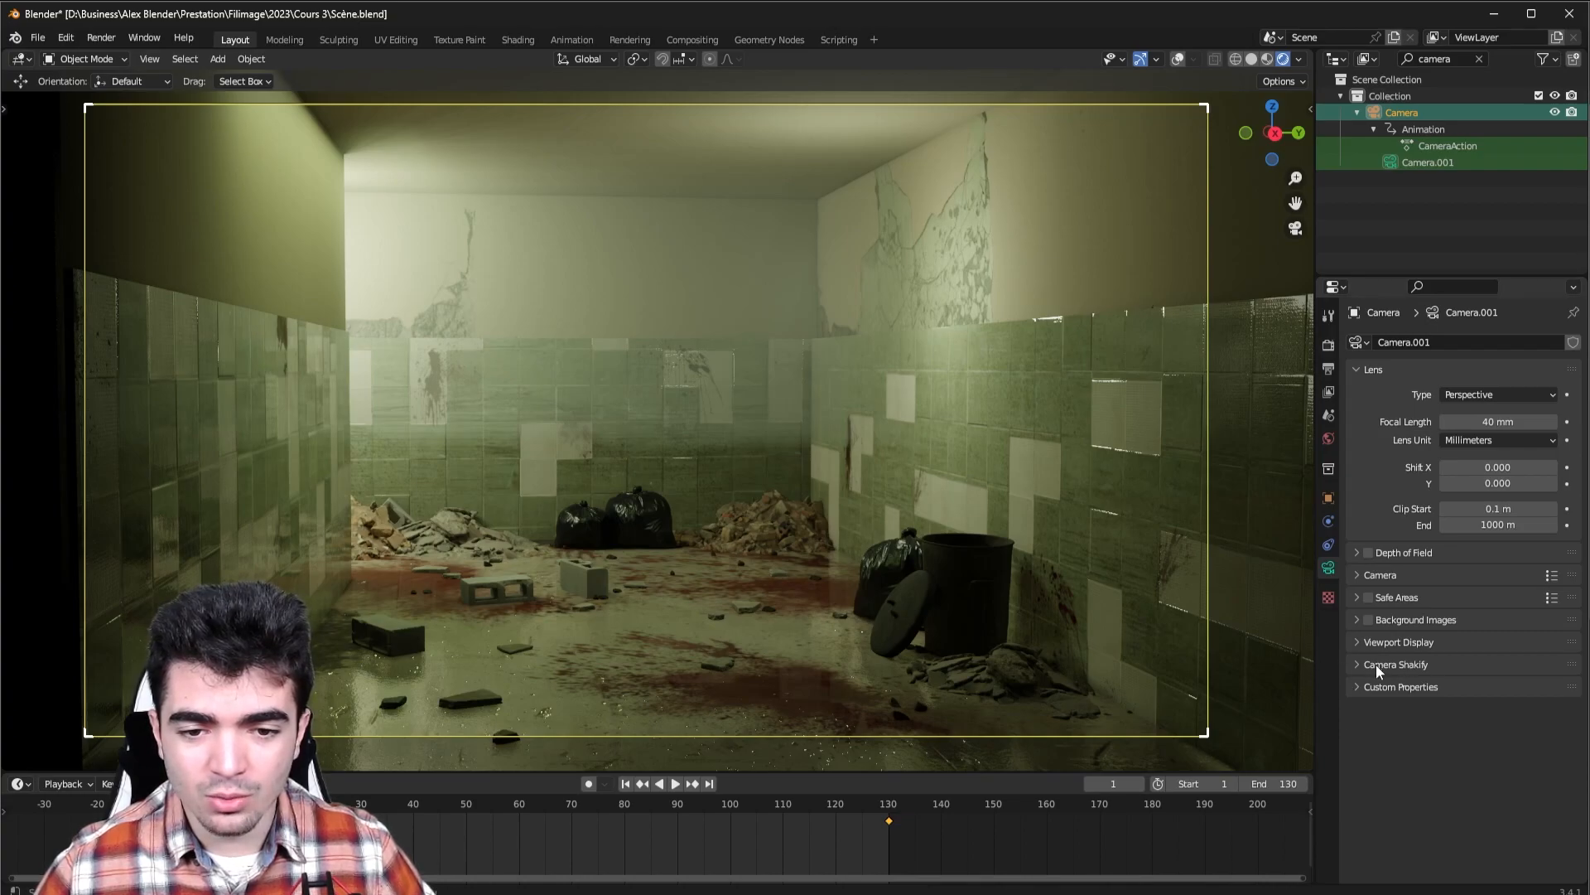
pyautogui.click(1387, 668)
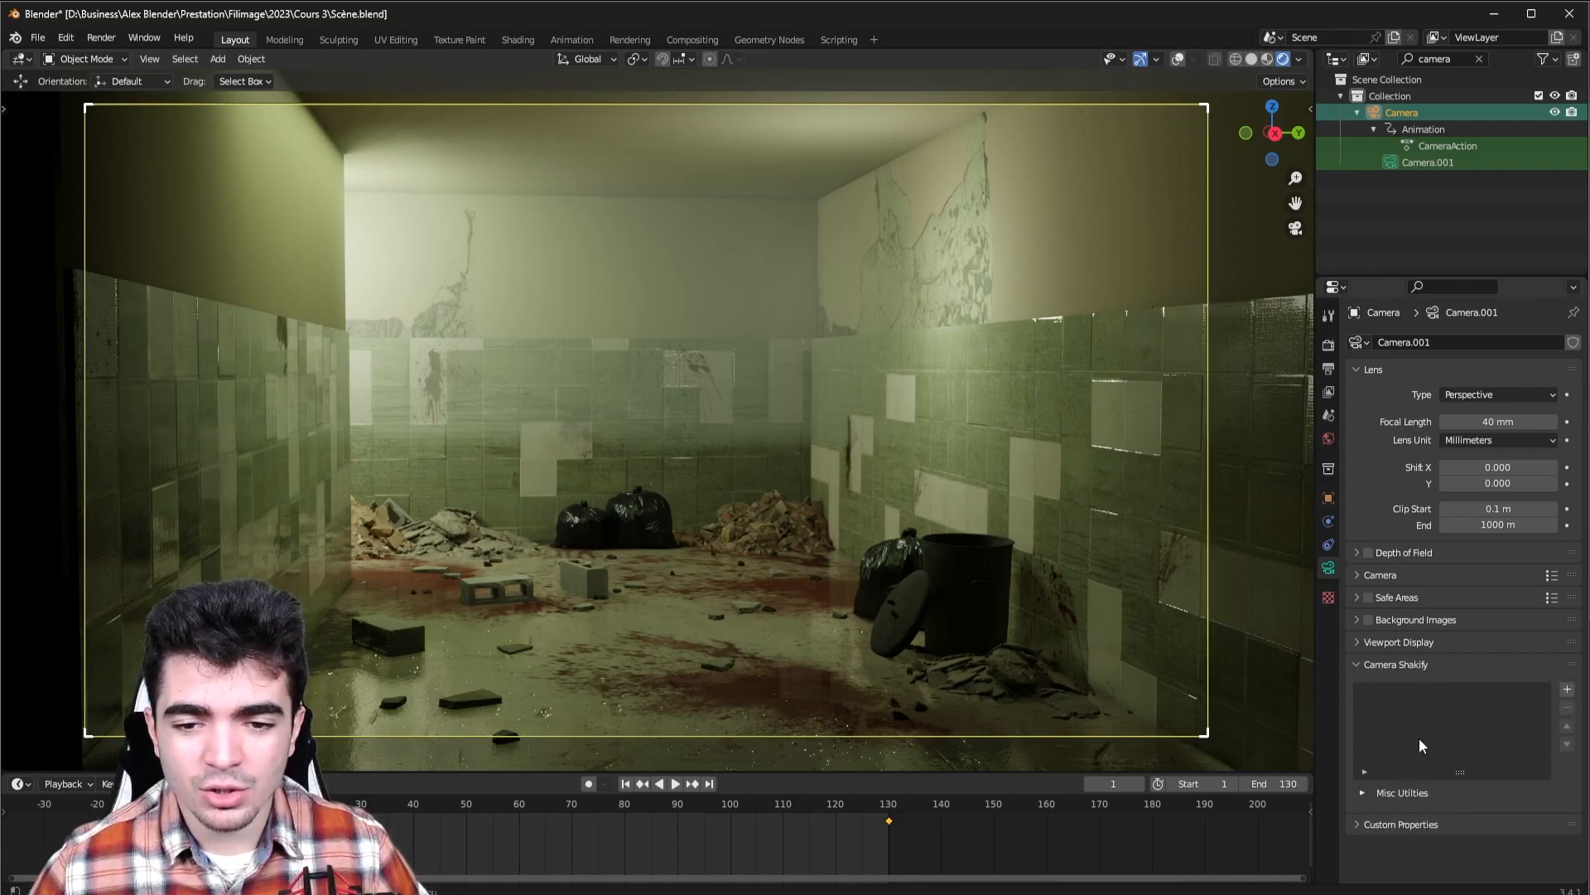
pyautogui.click(1565, 691)
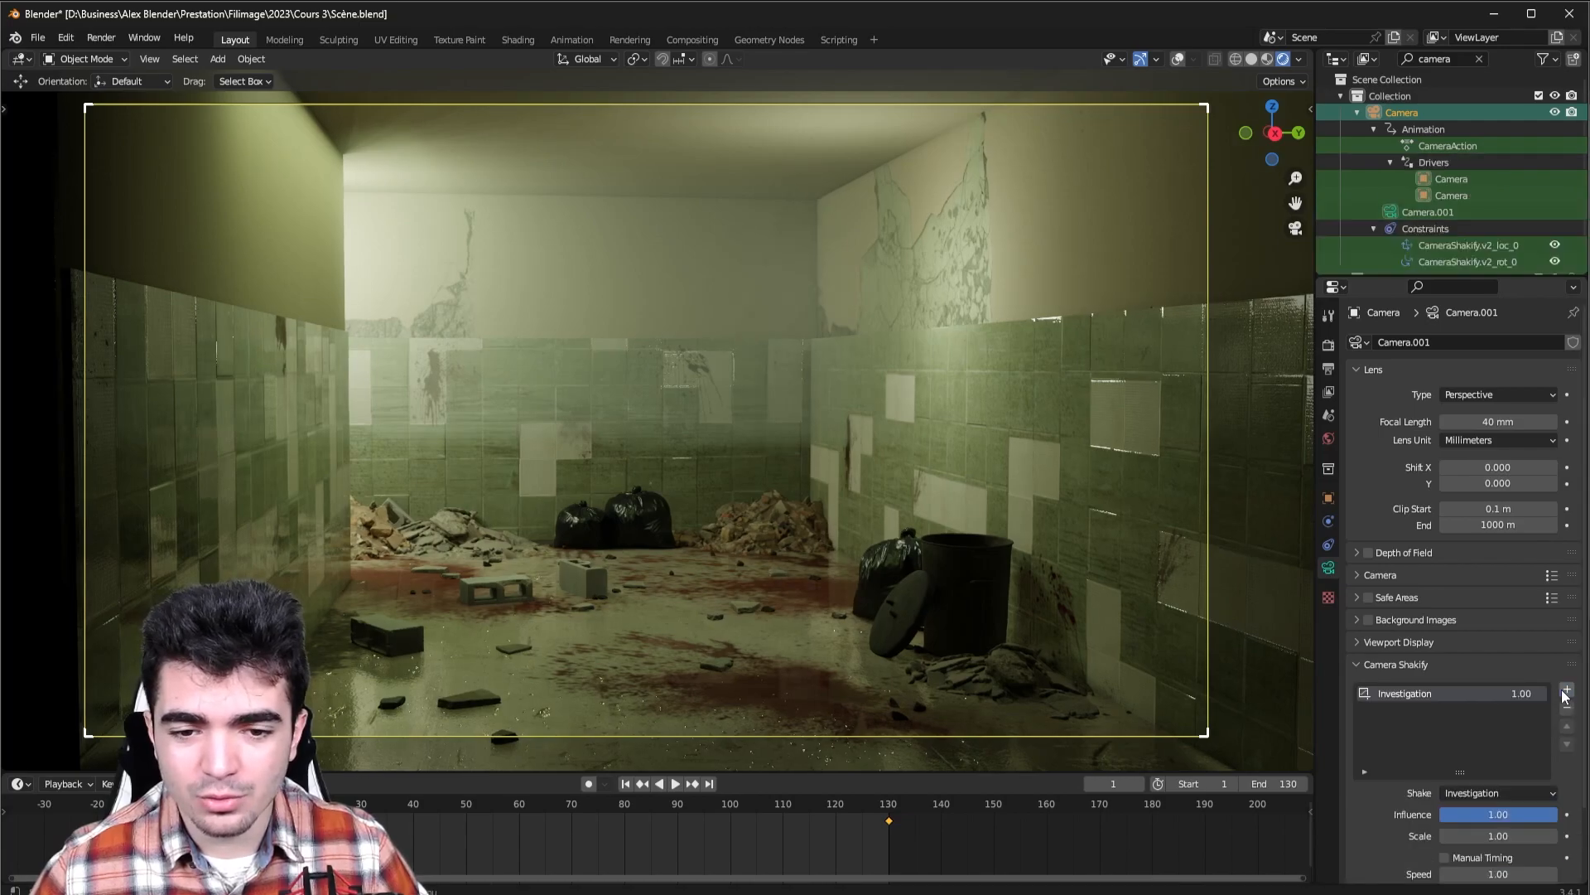
pyautogui.scroll(-2, 1388, 795)
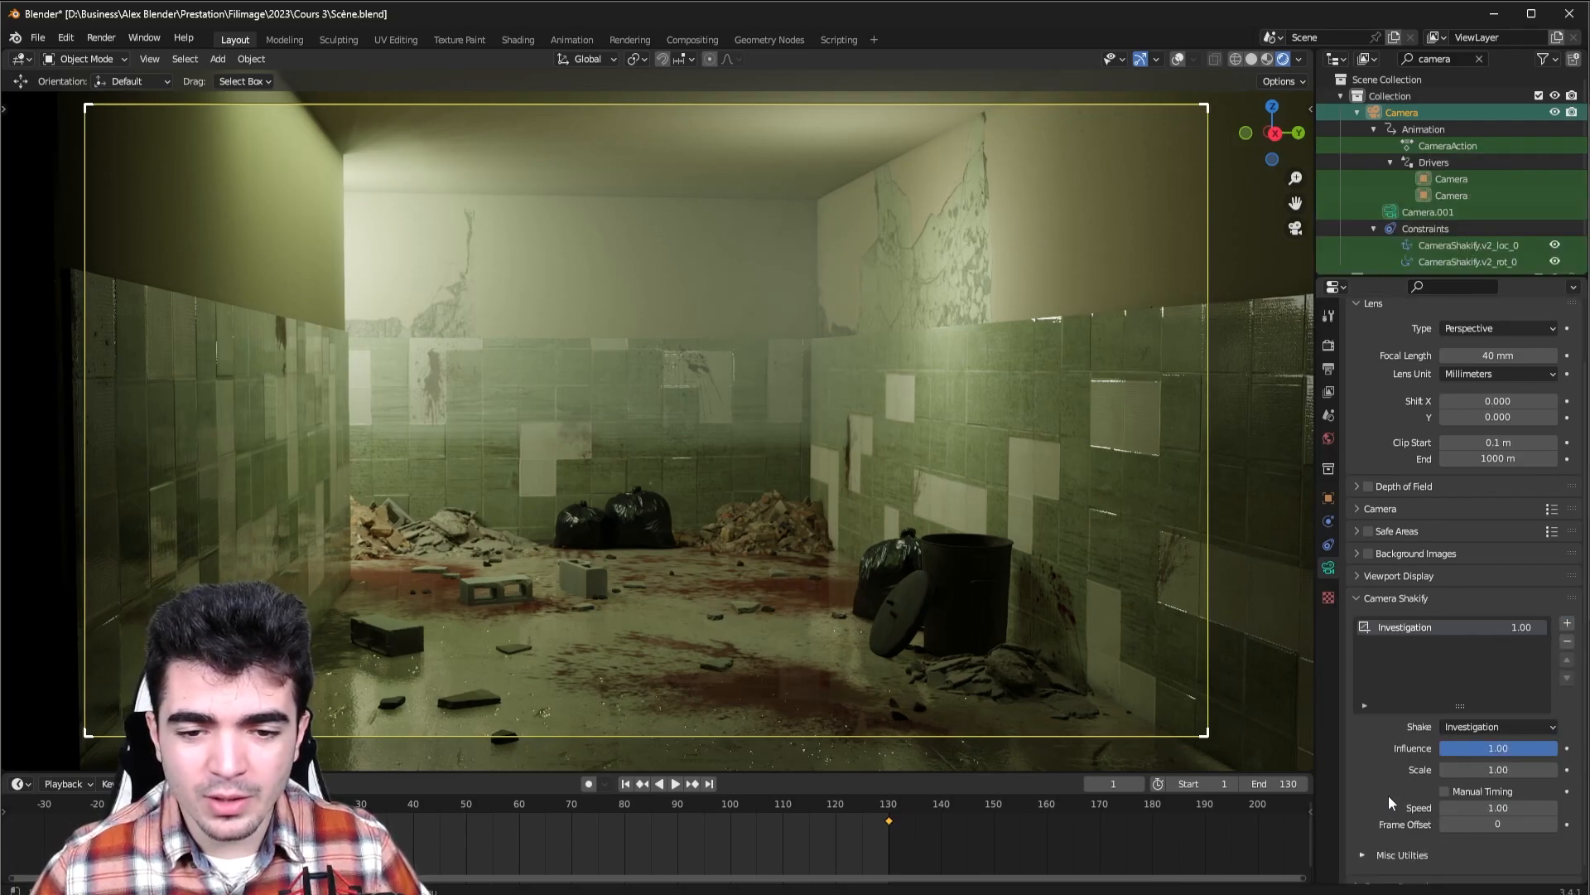
pyautogui.click(1486, 727)
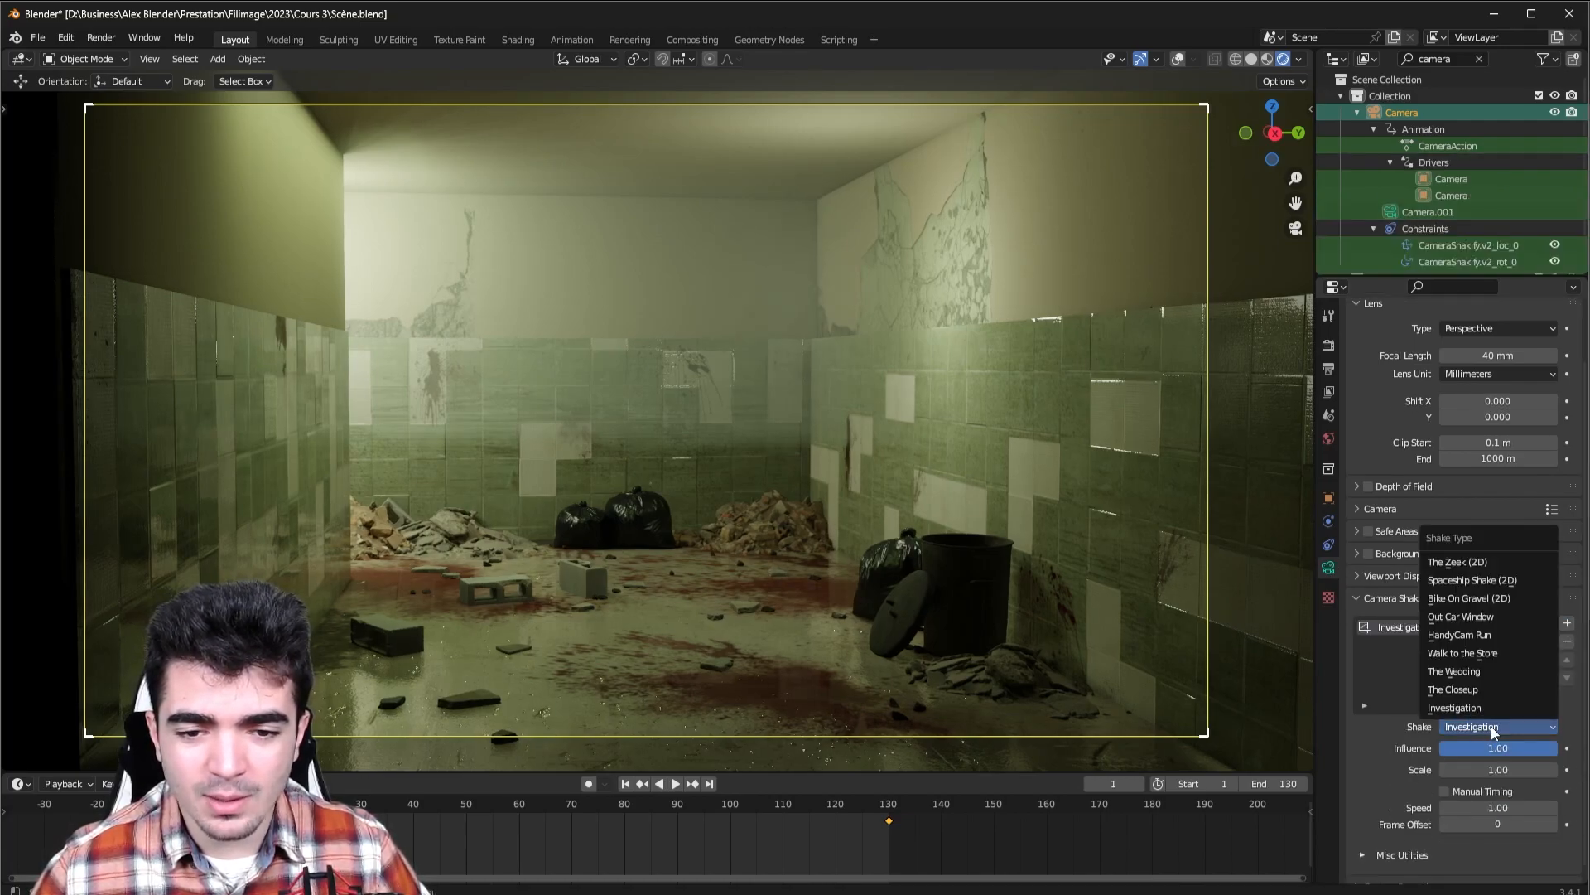
pyautogui.click(1488, 707)
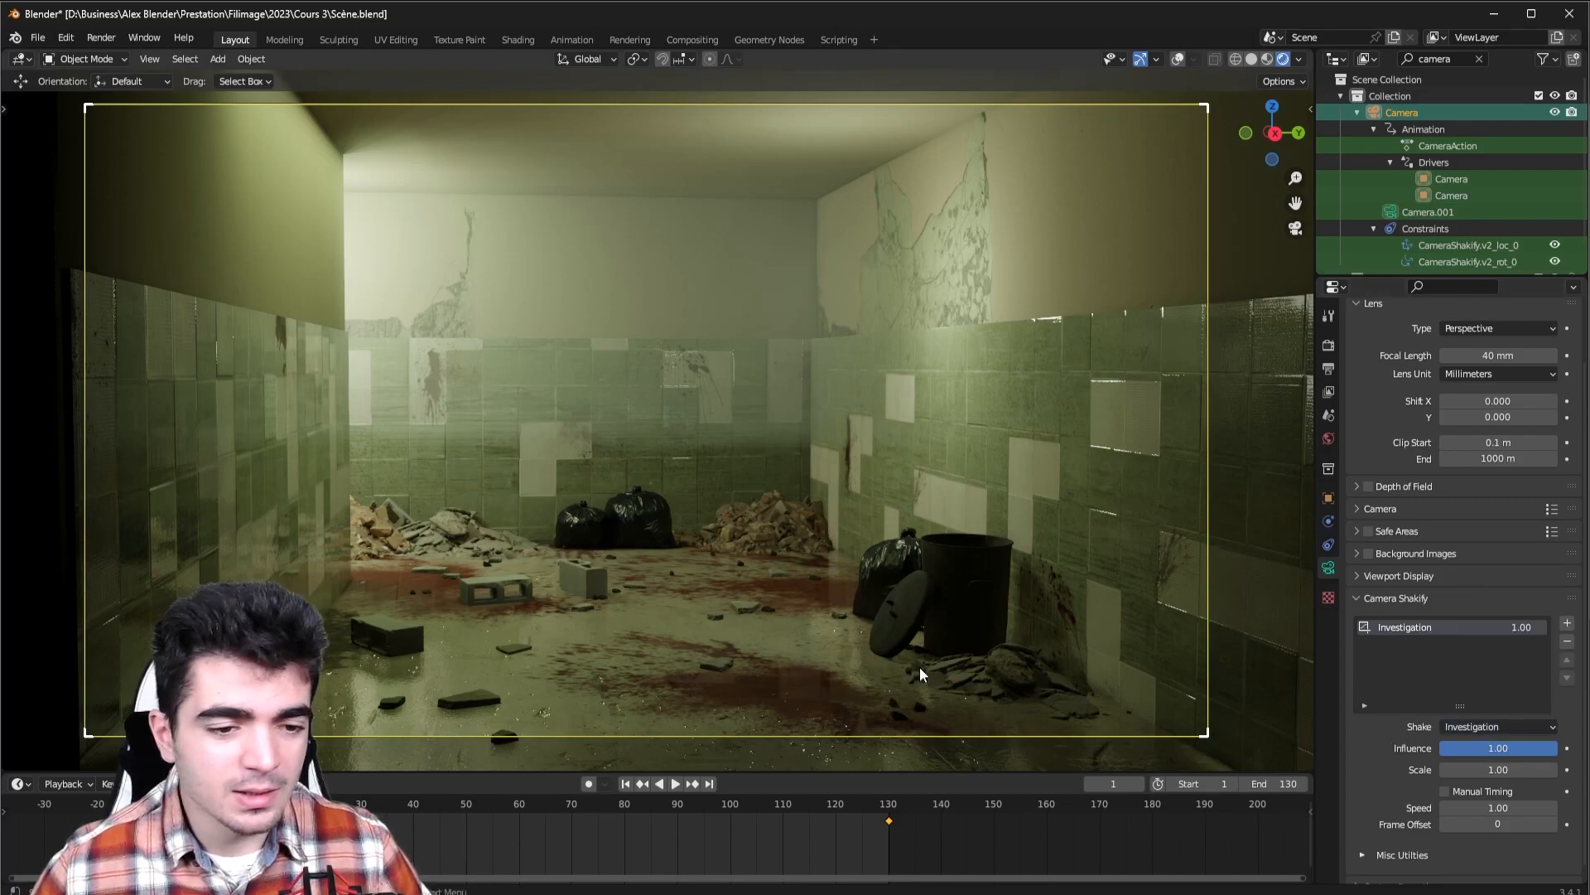
# Play back the animation to examine the Investigation shake at full influence and return to the first frame.
pyautogui.click(676, 784)
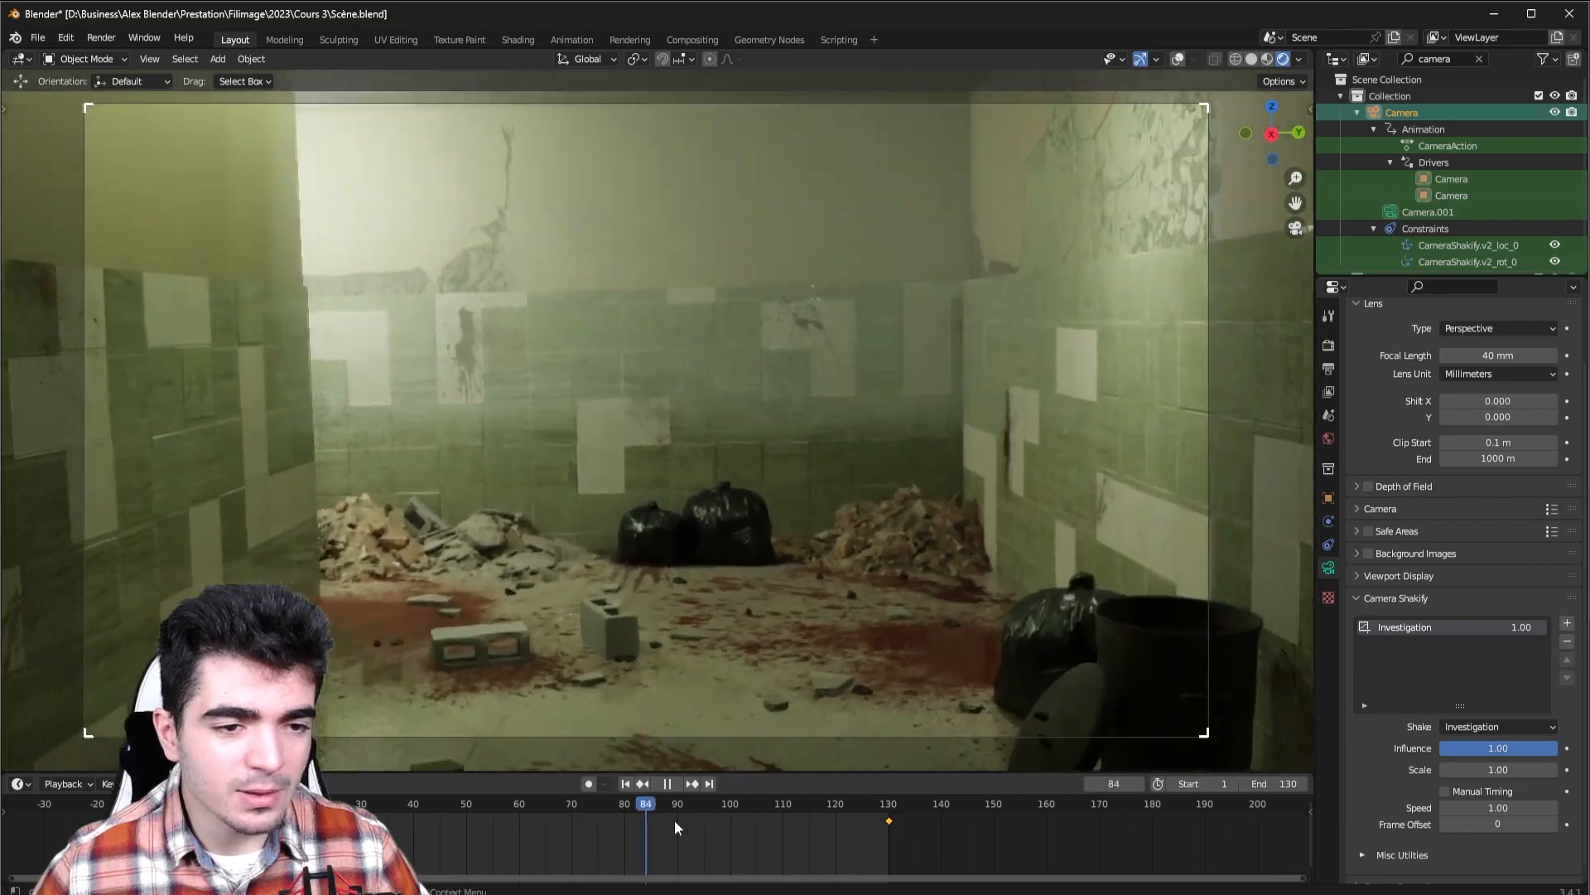
pyautogui.press('space')
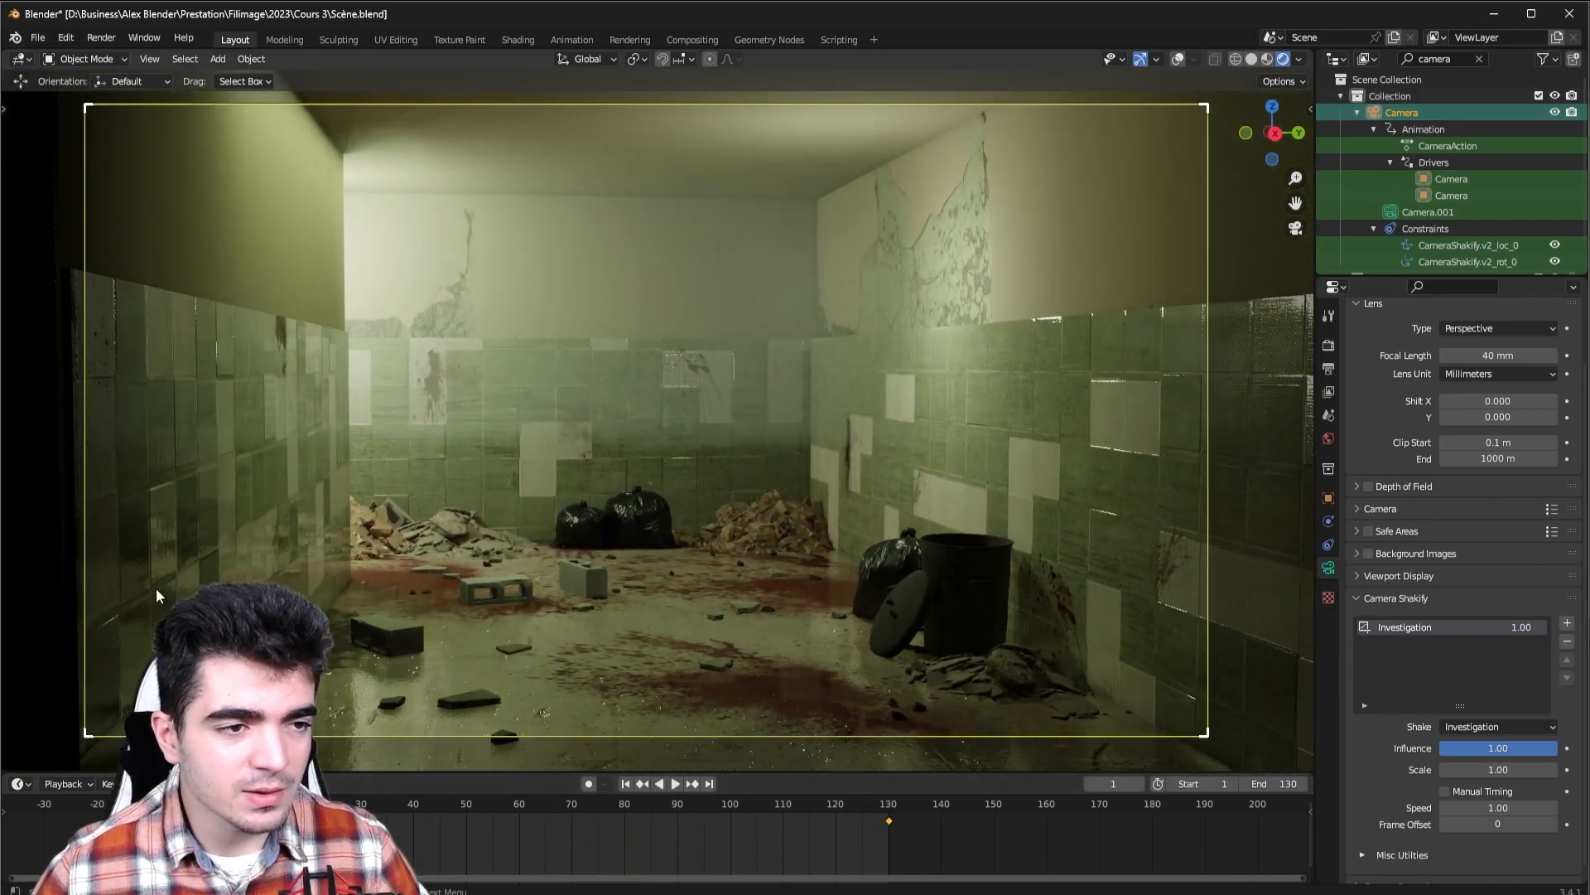
pyautogui.scroll(2, 349, 653)
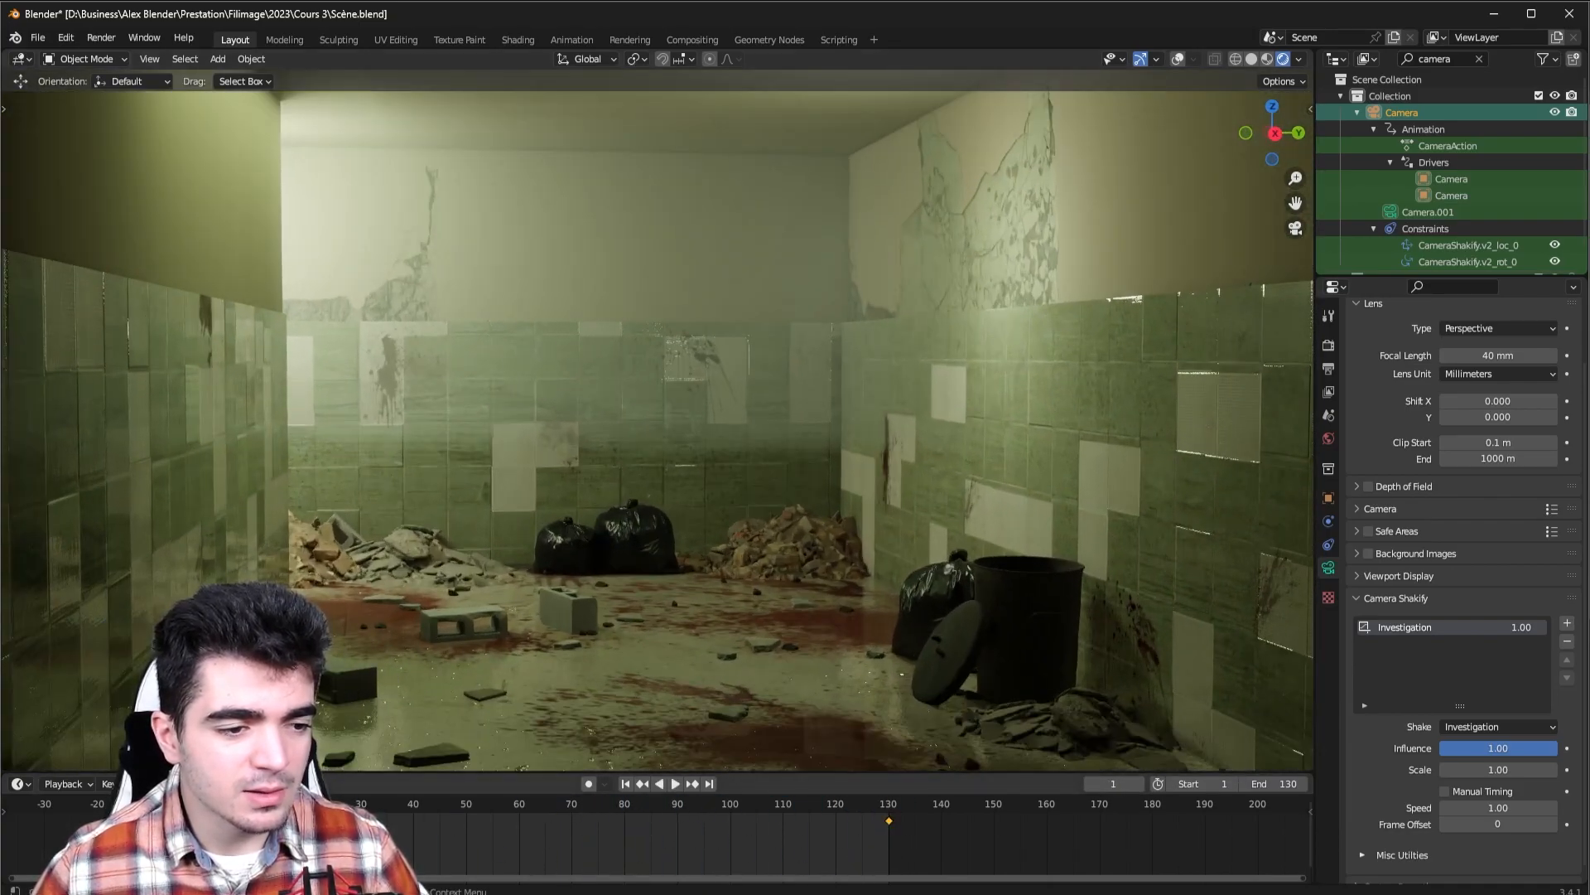
pyautogui.scroll(-1, 315, 820)
pyautogui.scroll(-1, 290, 712)
pyautogui.moveTo(243, 805)
pyautogui.mouseDown()
pyautogui.moveTo(870, 849)
pyautogui.moveTo(237, 828)
pyautogui.mouseUp()
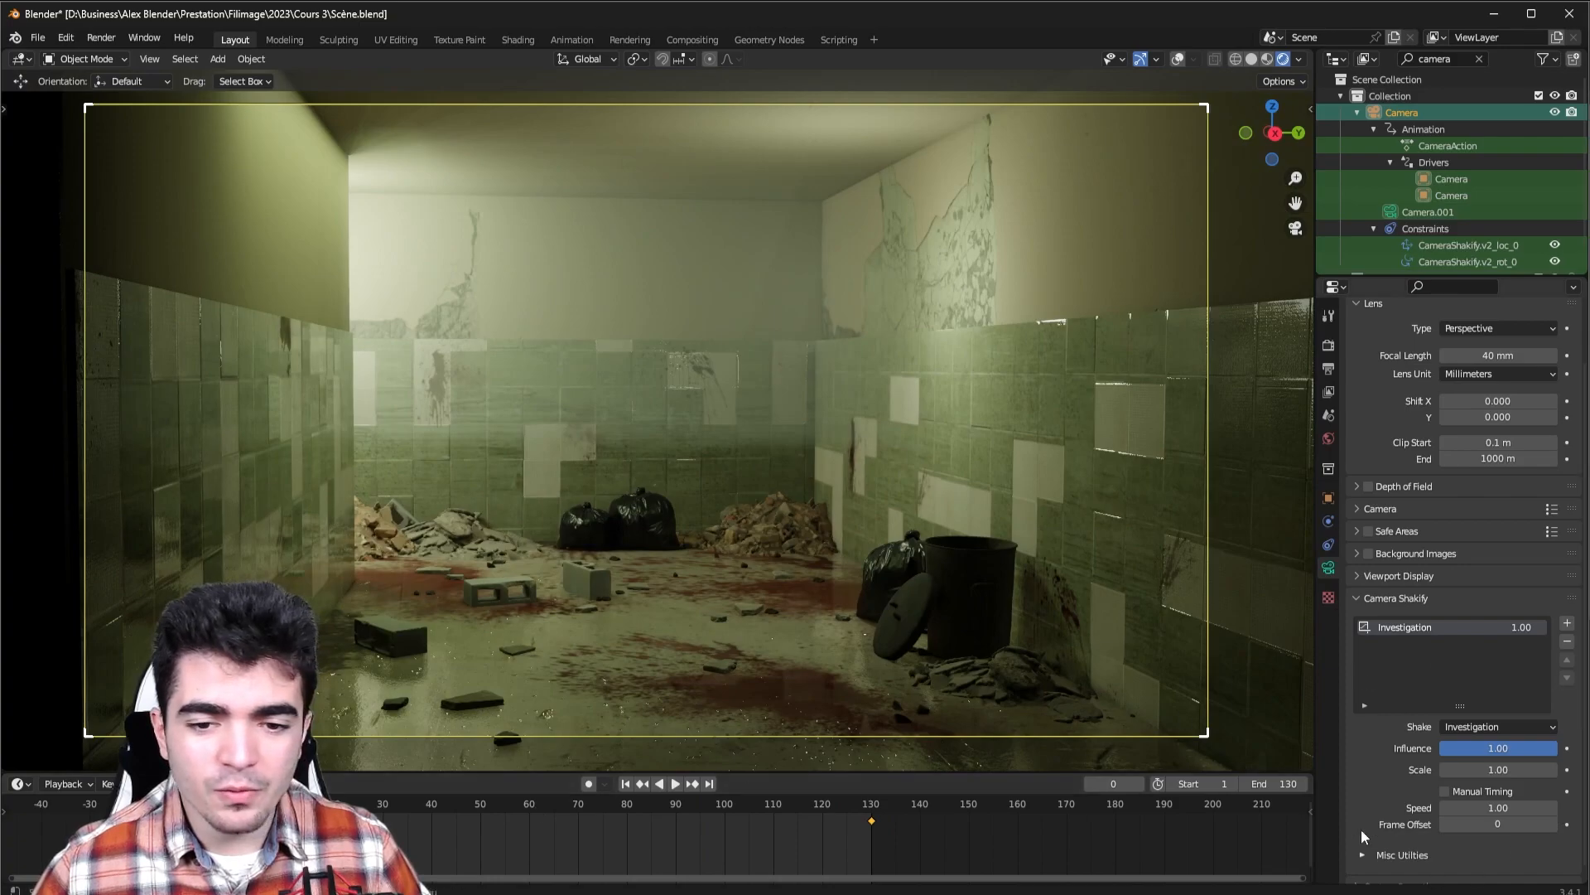
pyautogui.click(676, 786)
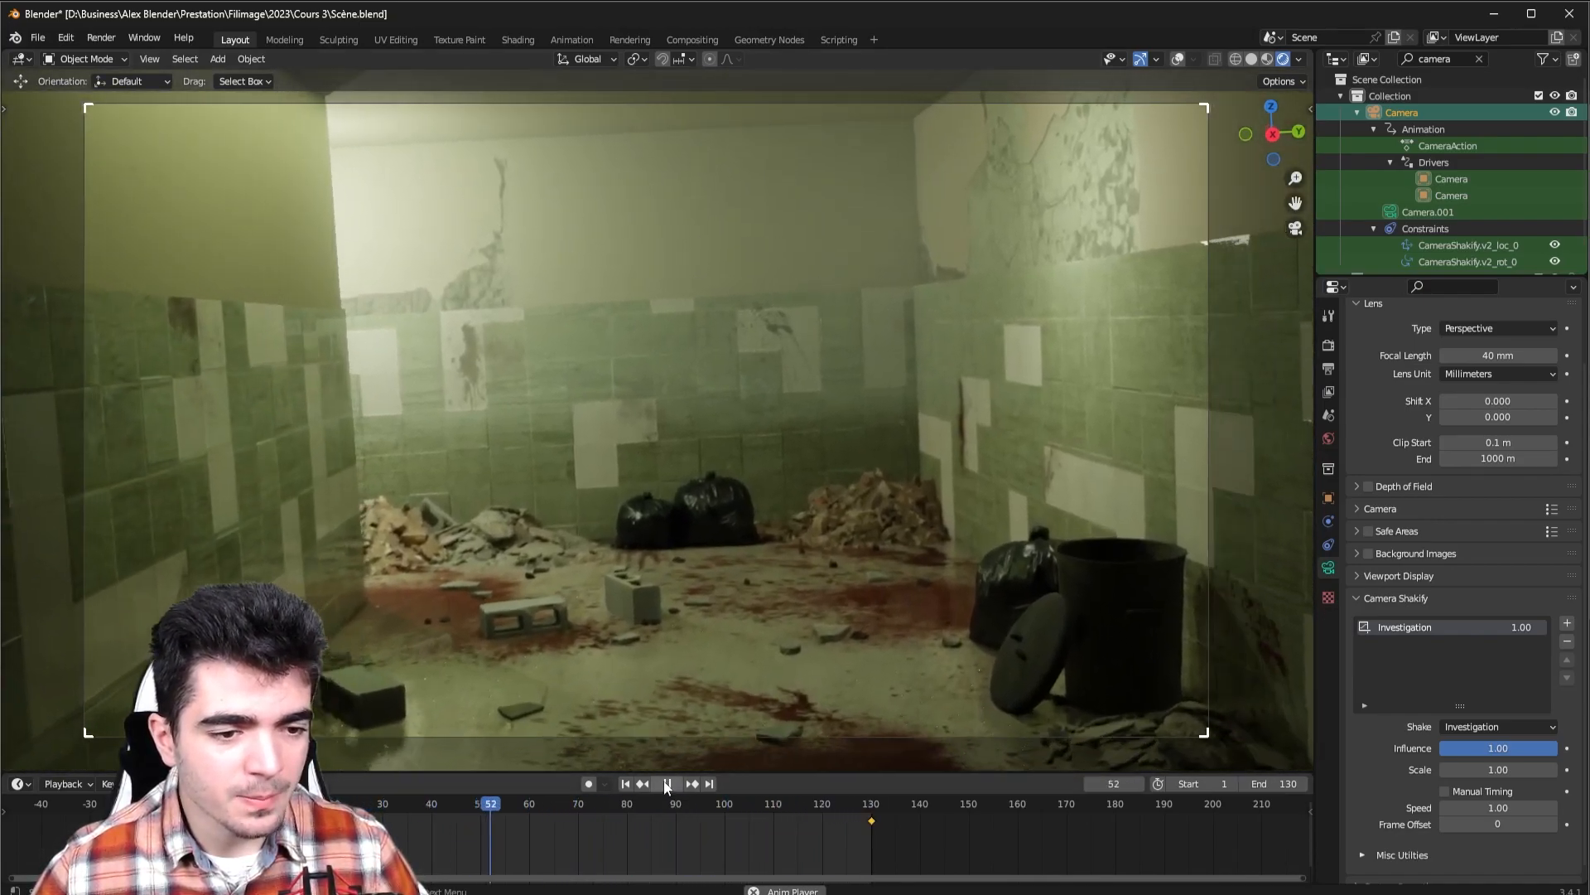
pyautogui.click(667, 784)
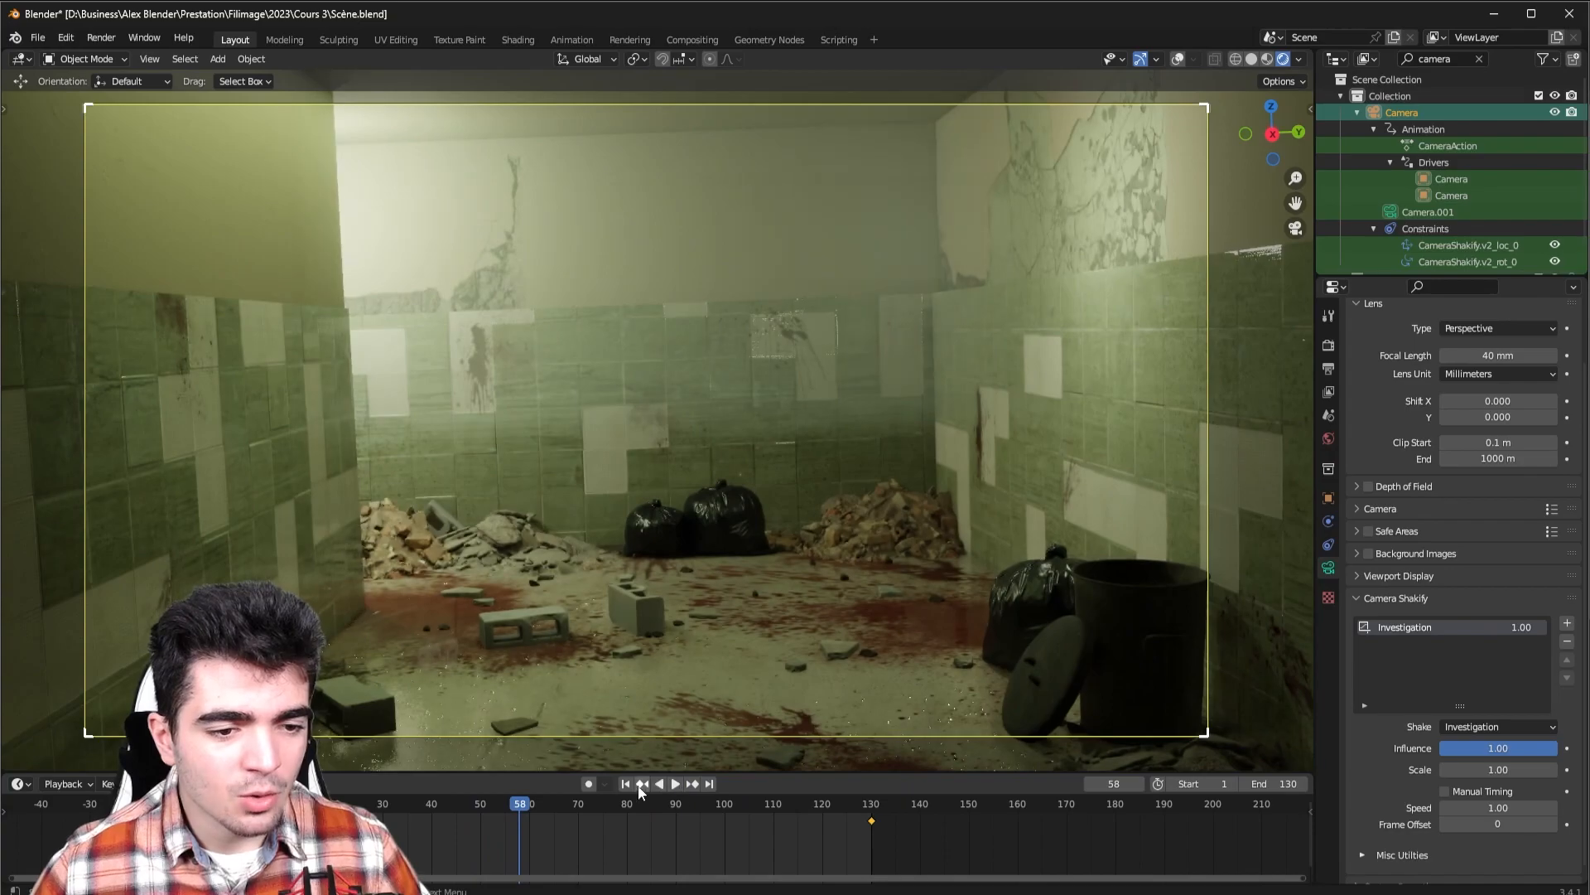
pyautogui.click(624, 784)
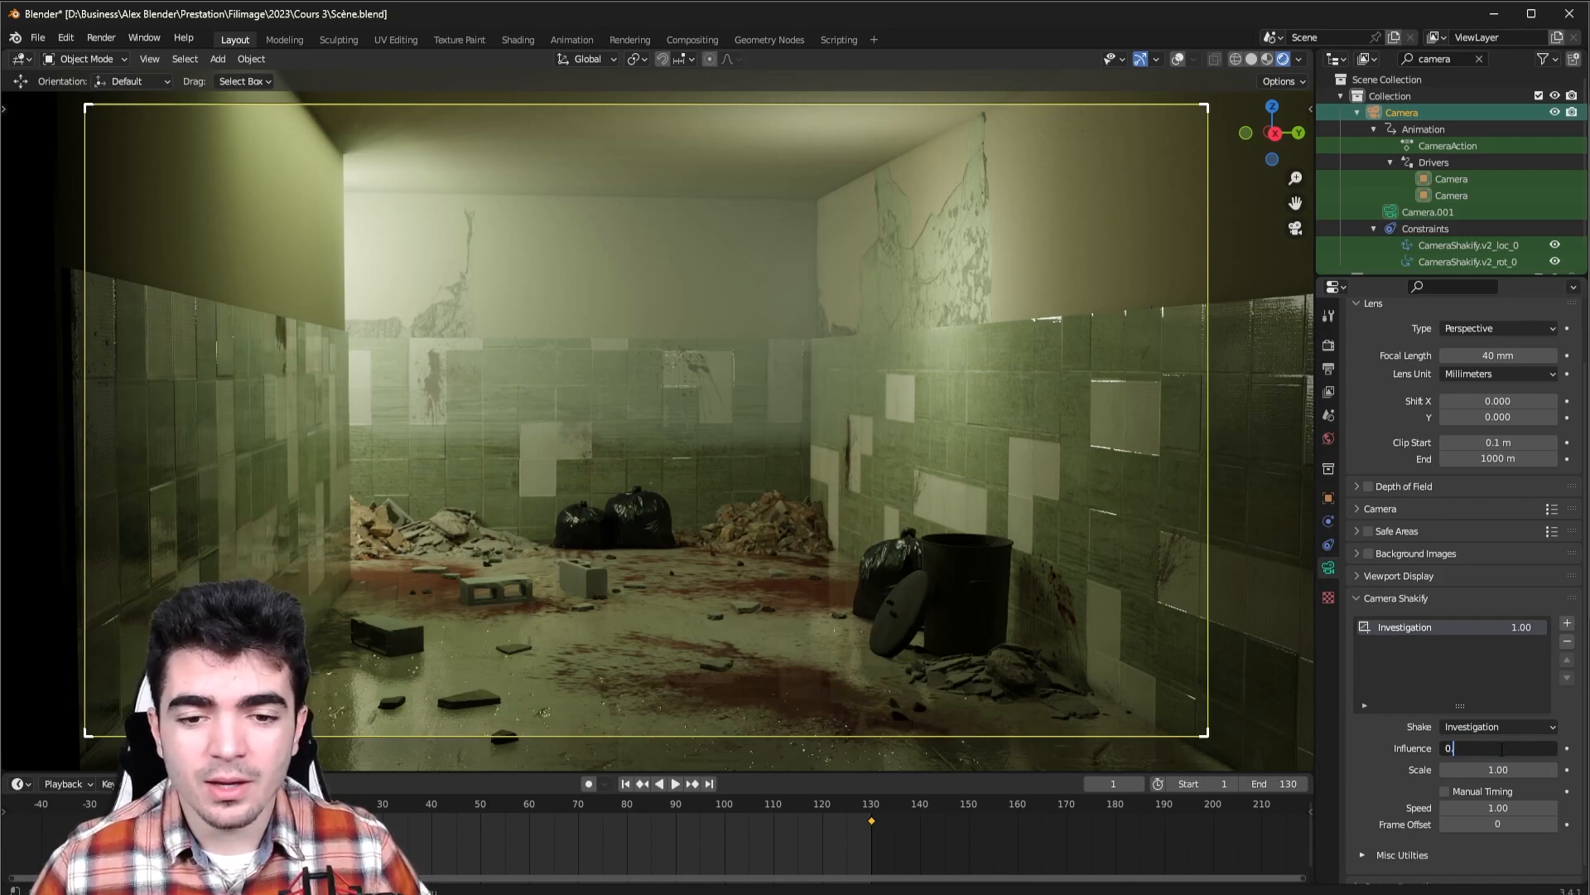
# Preview the animation with the shake's influence set to 0.50, and restore the influence to 1.00.
pyautogui.press('Return')
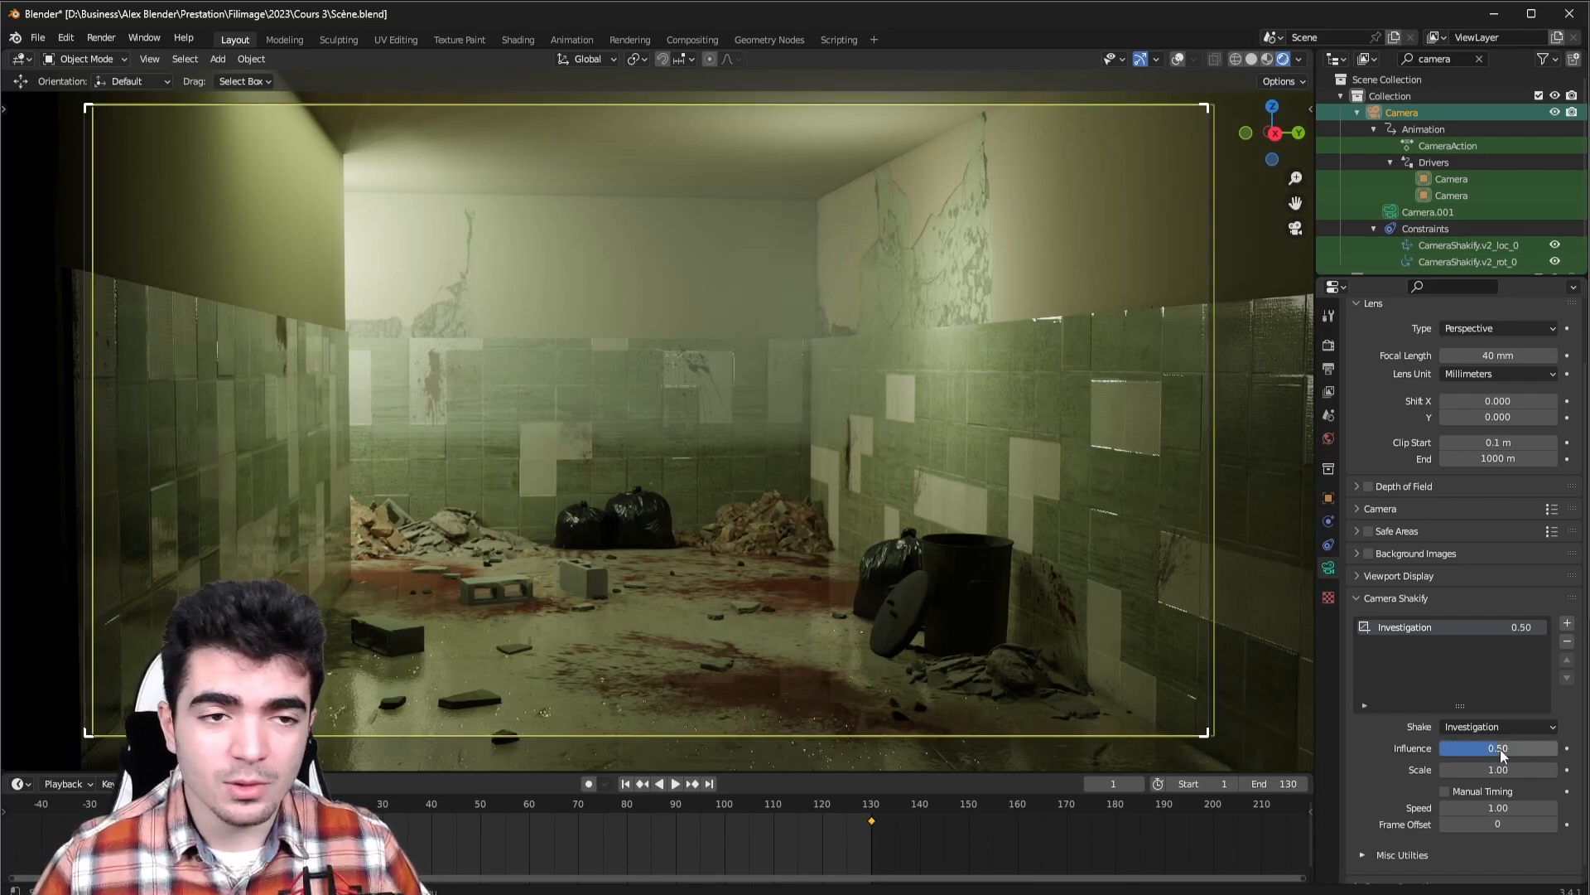
pyautogui.click(673, 784)
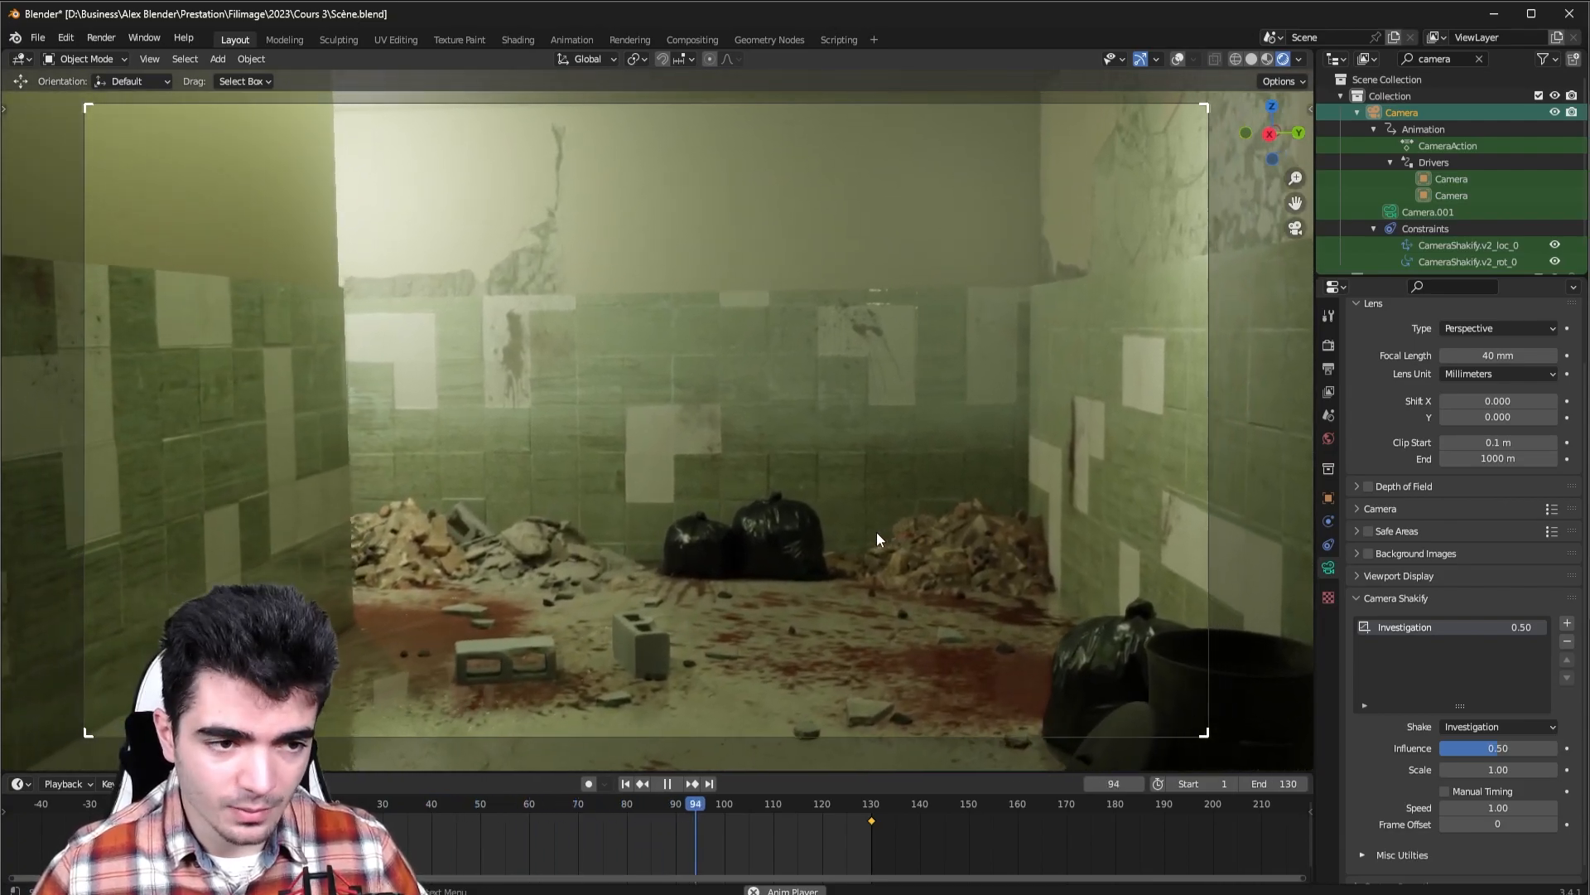
pyautogui.click(667, 784)
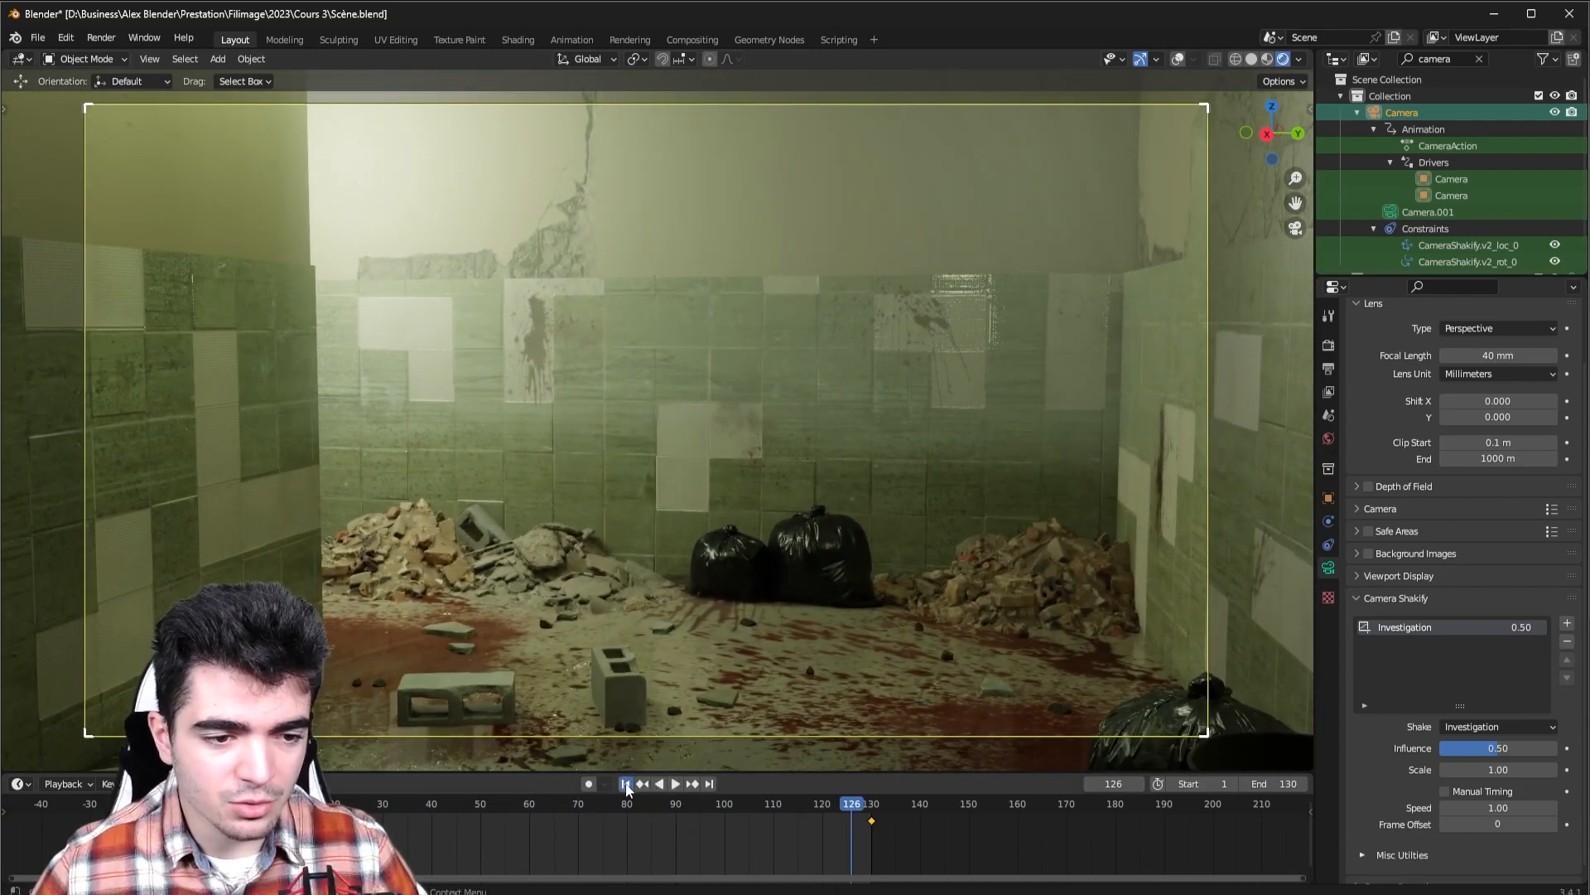
pyautogui.click(626, 784)
pyautogui.moveTo(1489, 750); pyautogui.dragTo(1549, 750)
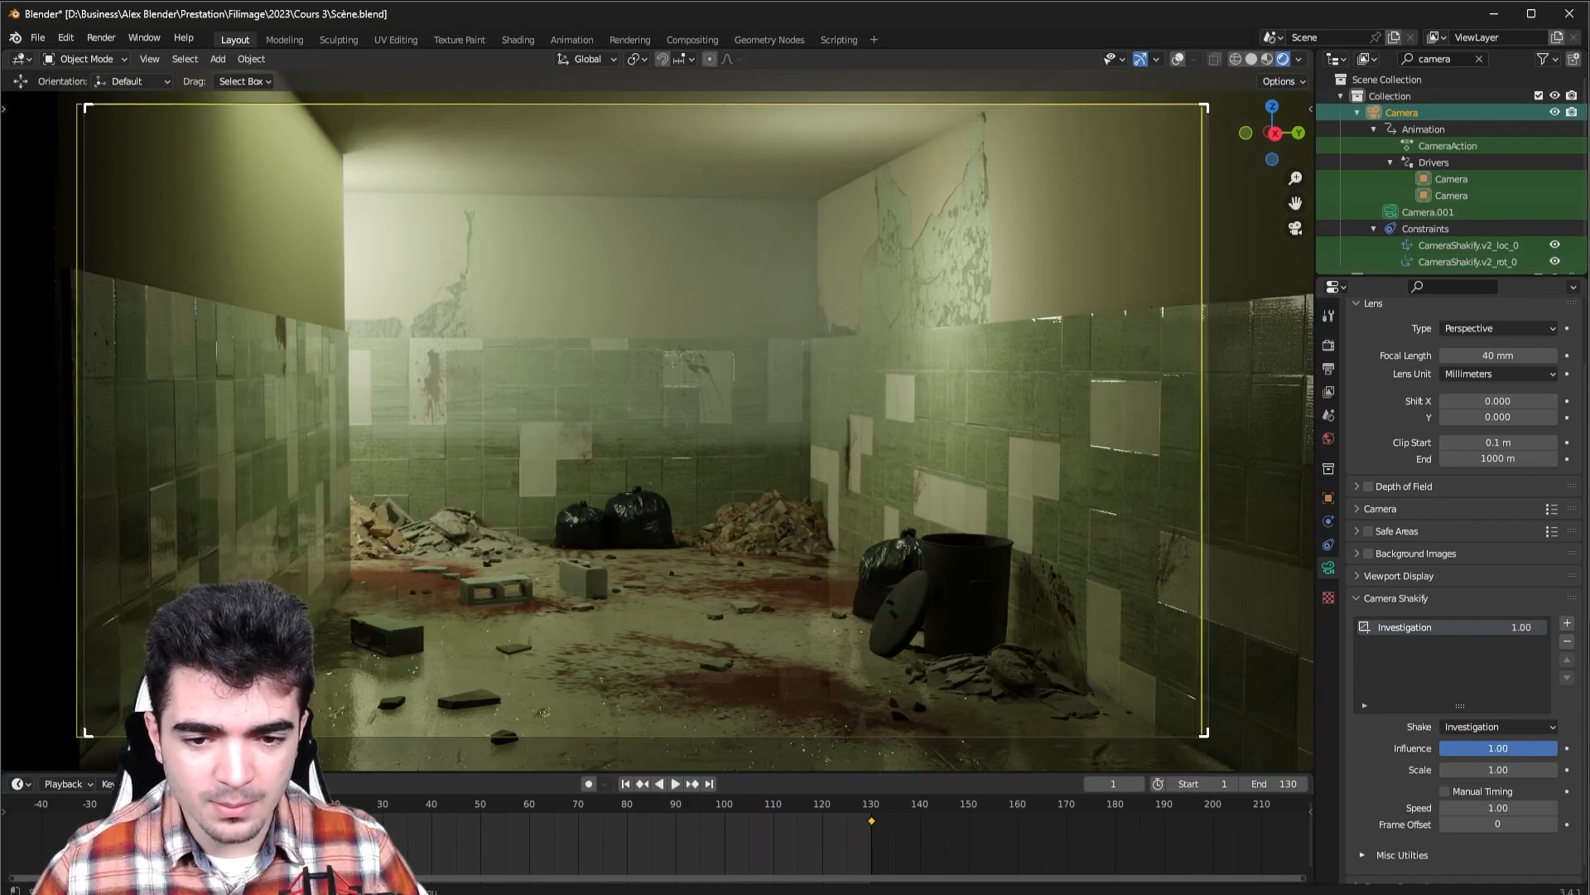
# Set the shake's speed to 3 and play the animation to preview the faster movement.
pyautogui.click(1494, 807)
pyautogui.write('3')
pyautogui.press('Return')
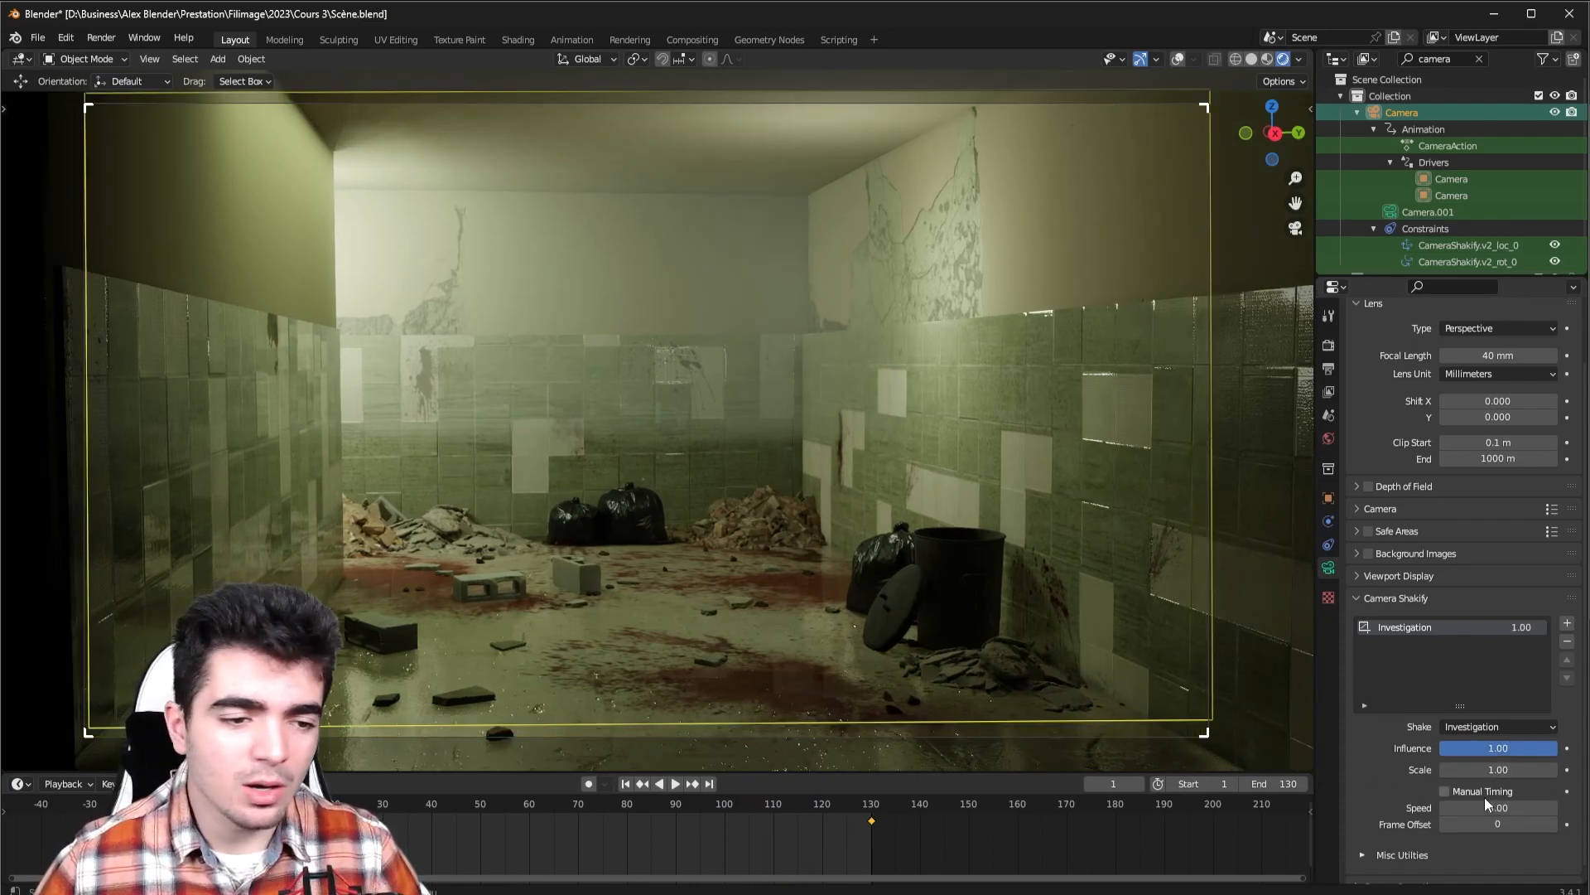
pyautogui.click(675, 783)
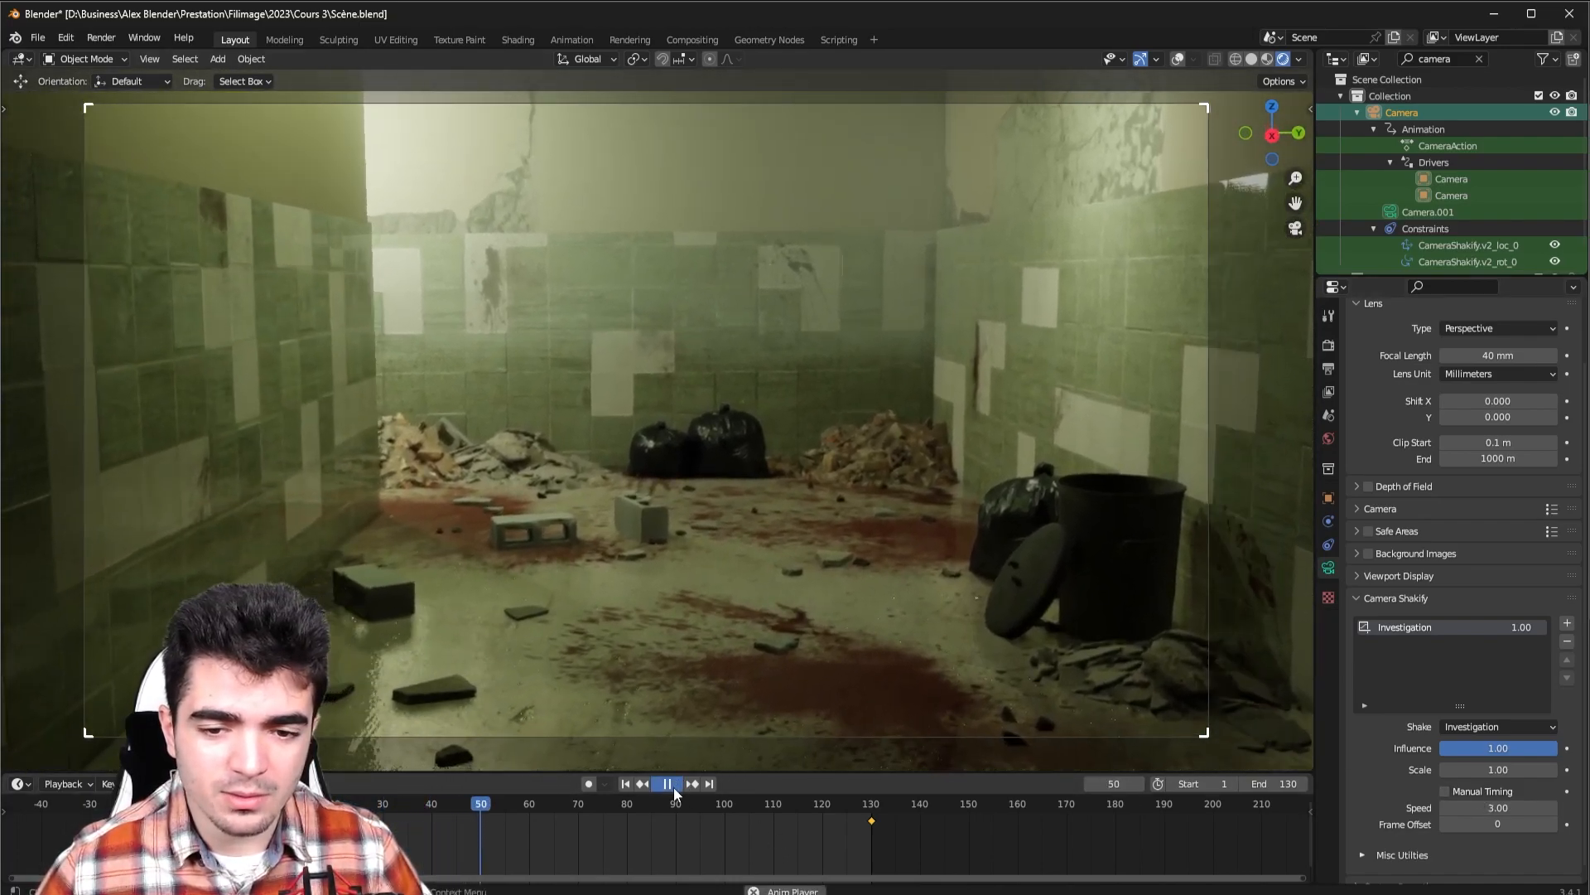
pyautogui.click(674, 787)
# Set the shake's speed to 0.5 and play the animation to preview the slower movement.
pyautogui.click(1493, 807)
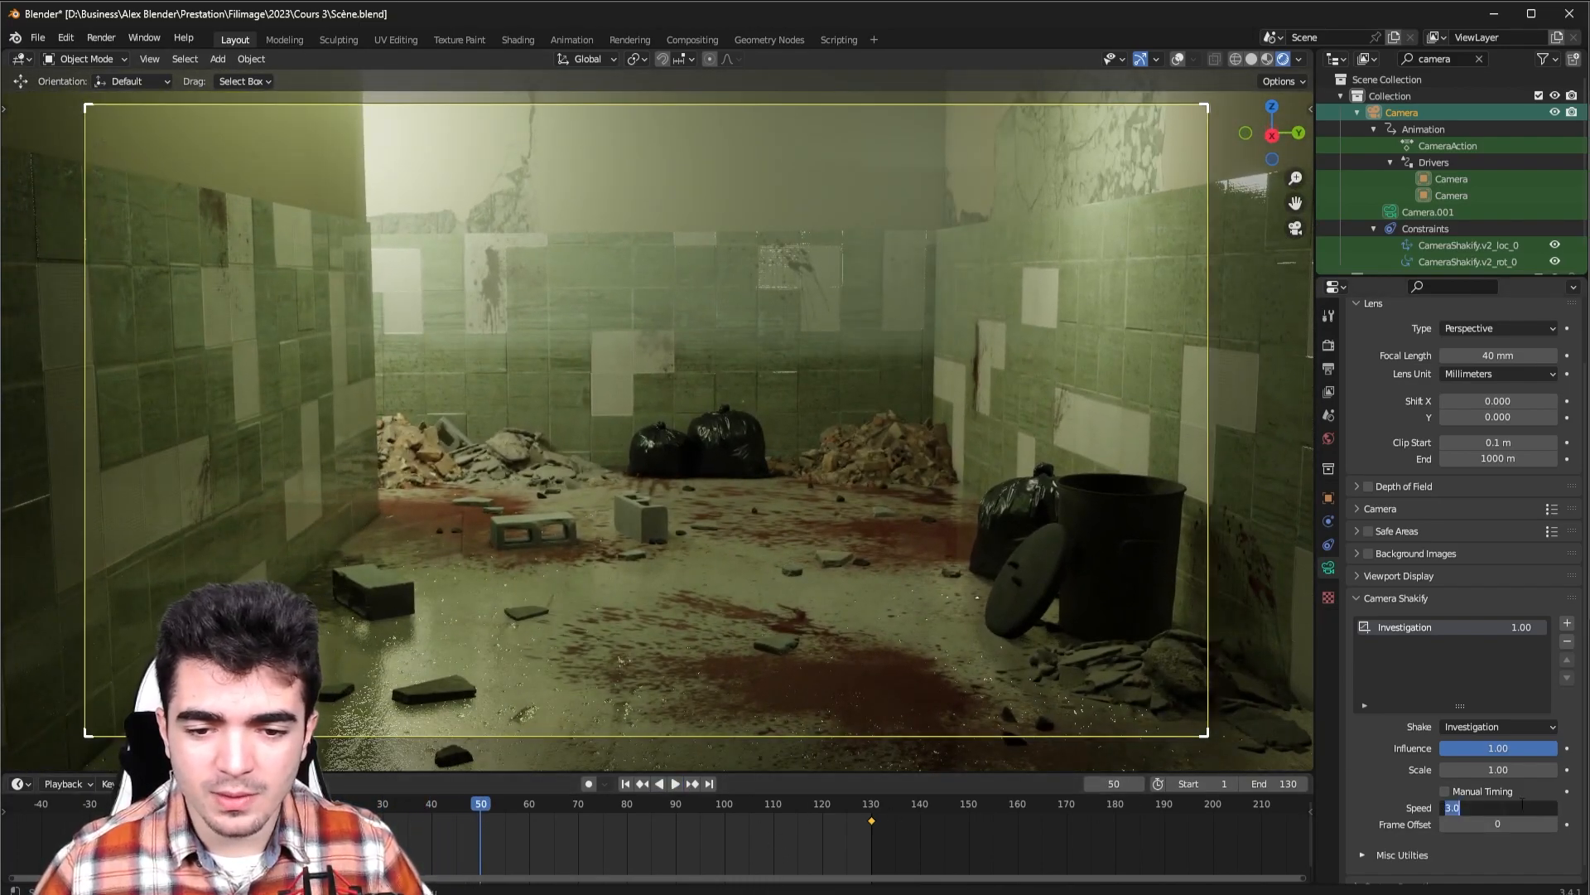
pyautogui.write('0.5')
pyautogui.press('Return')
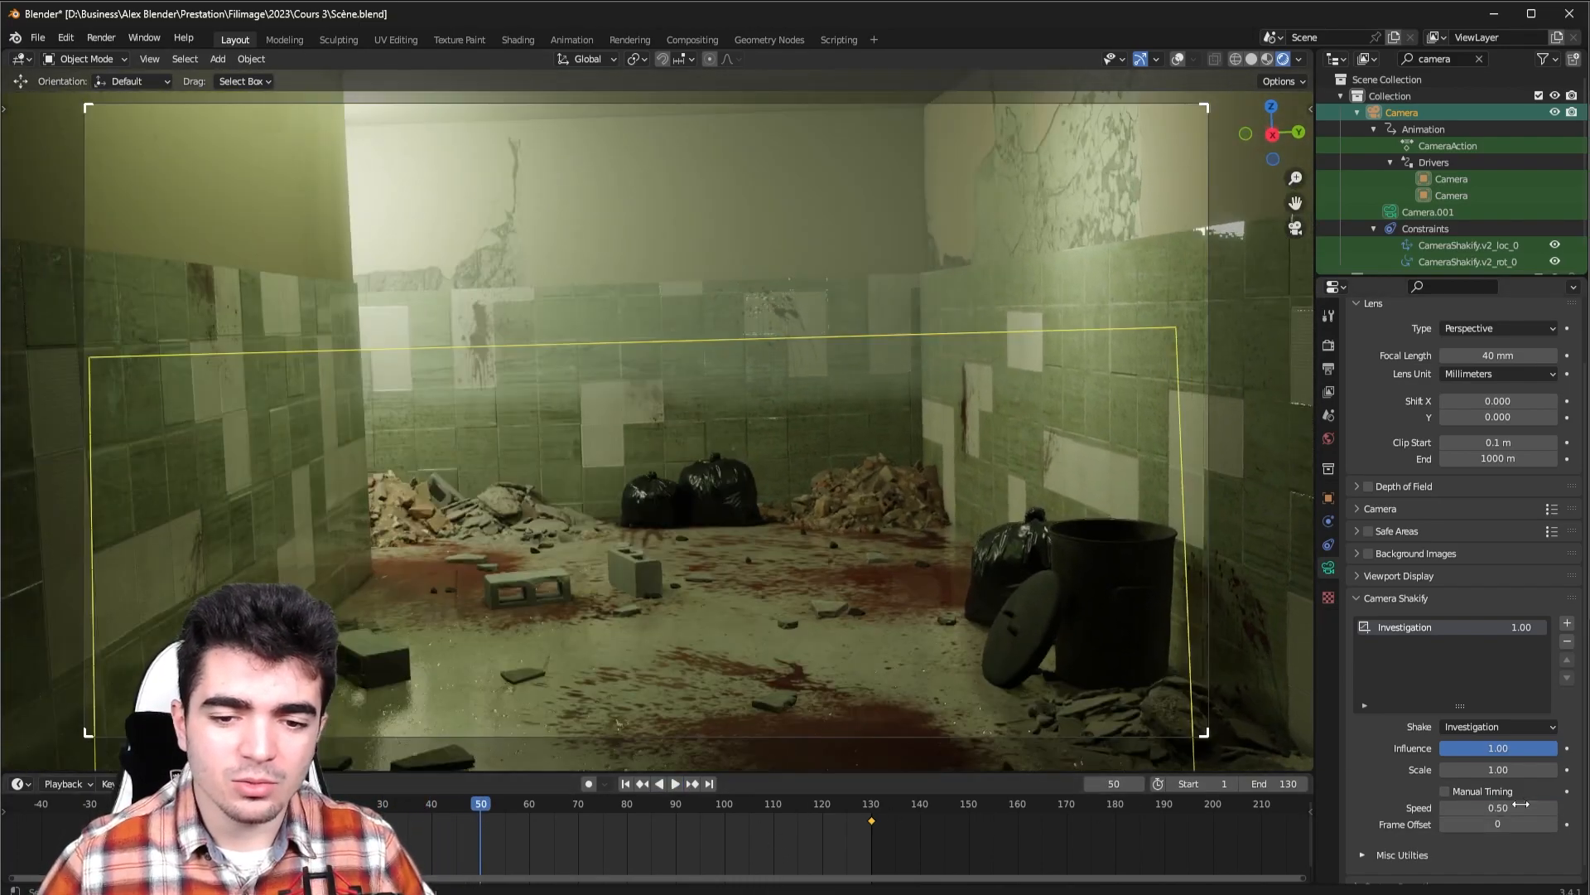
pyautogui.click(681, 781)
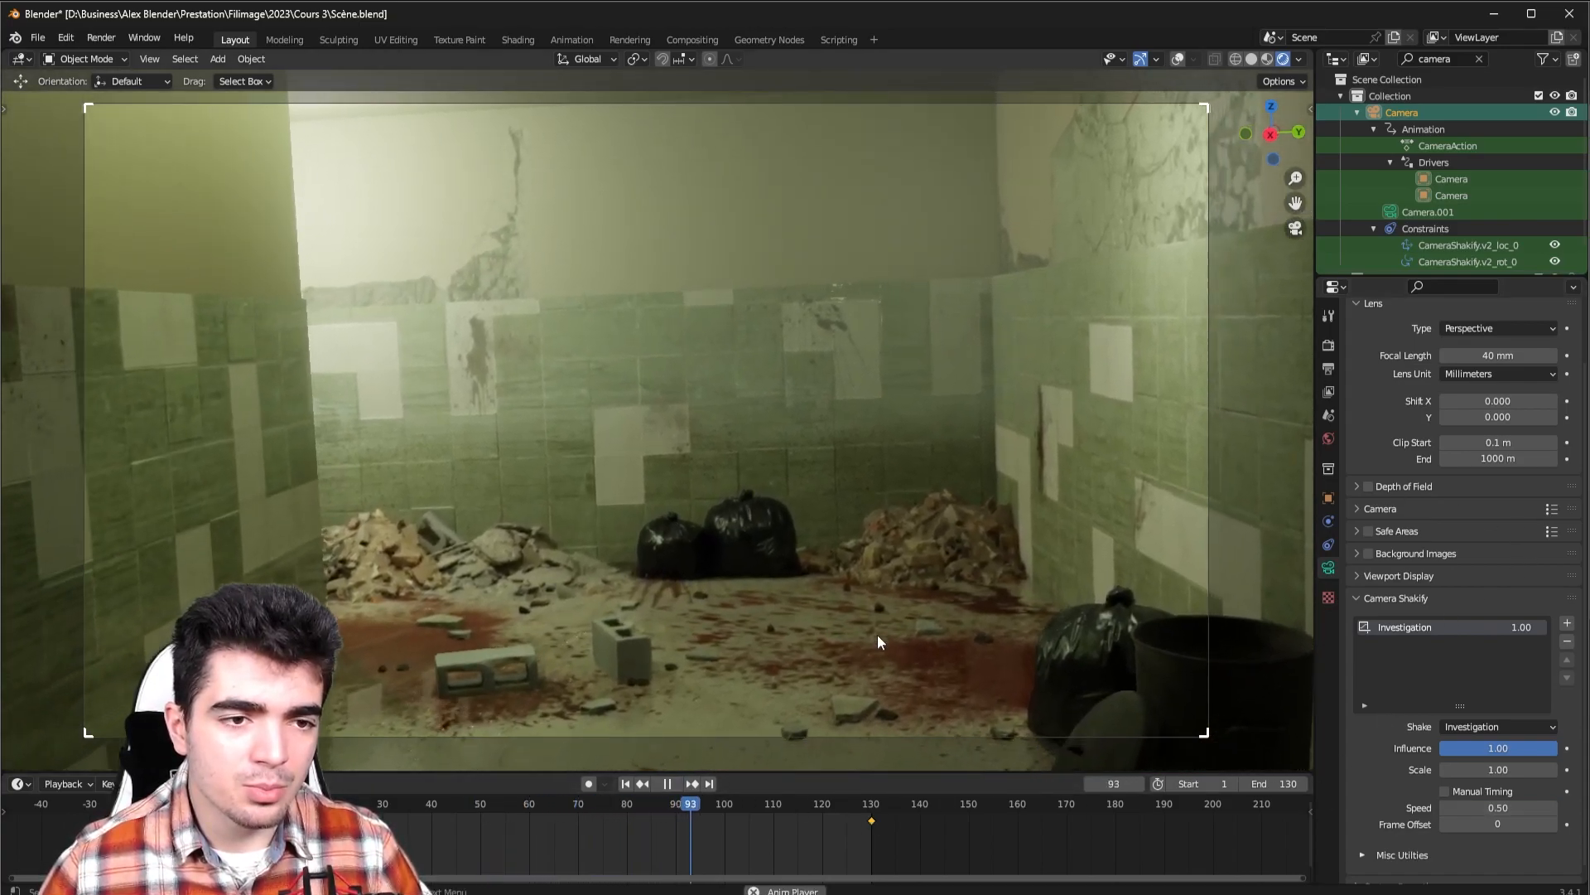
# Stop the playback, return to the first frame and set the shake's speed back to 1.
pyautogui.press('space')
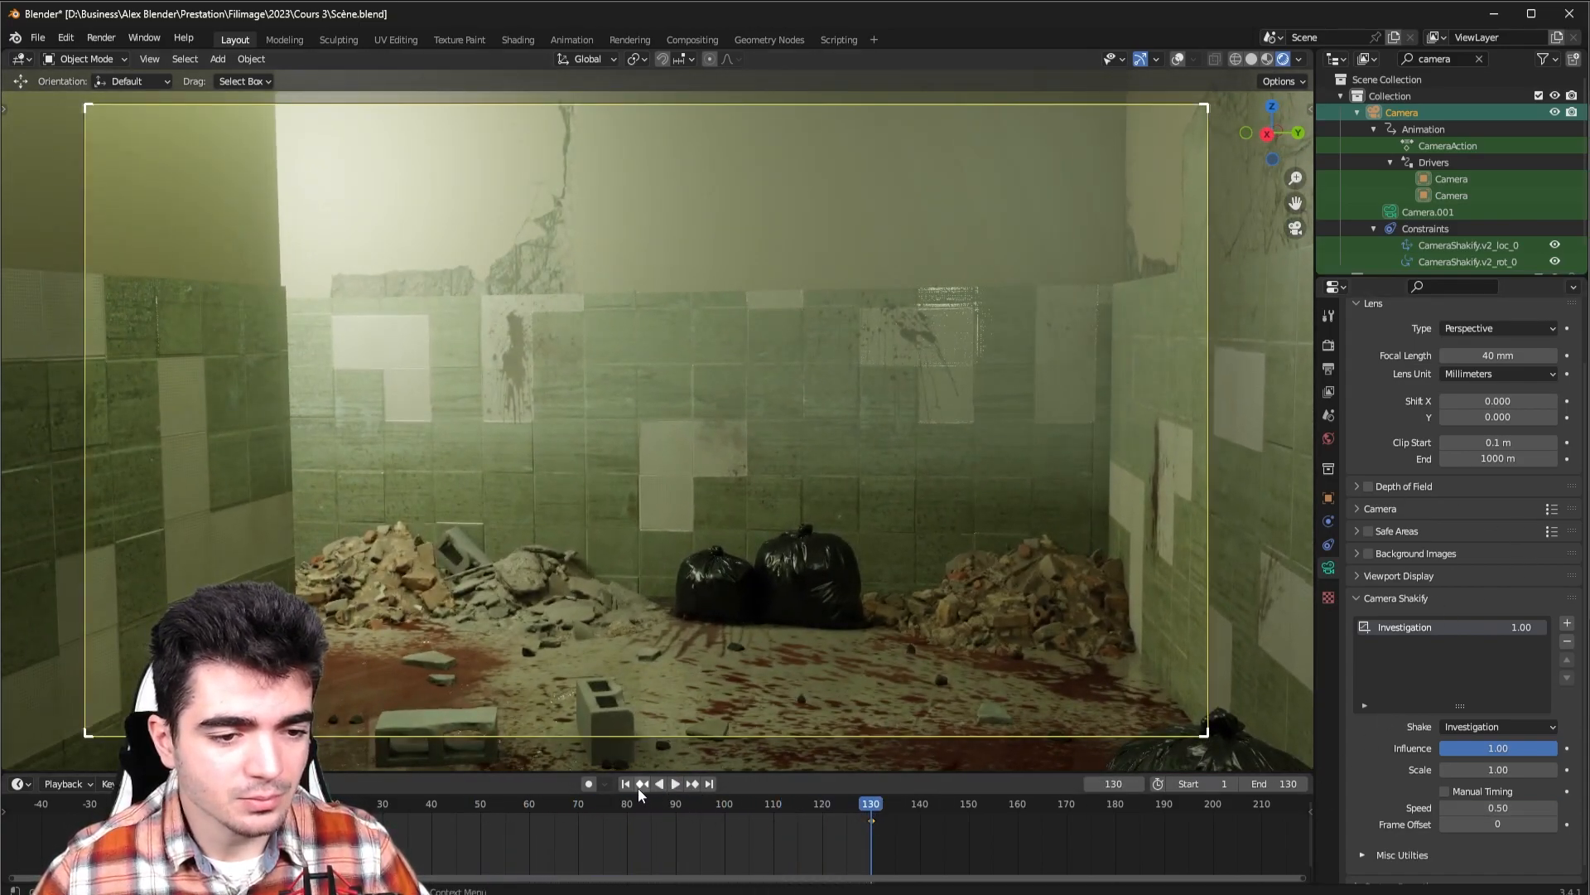
pyautogui.click(626, 785)
pyautogui.click(1493, 808)
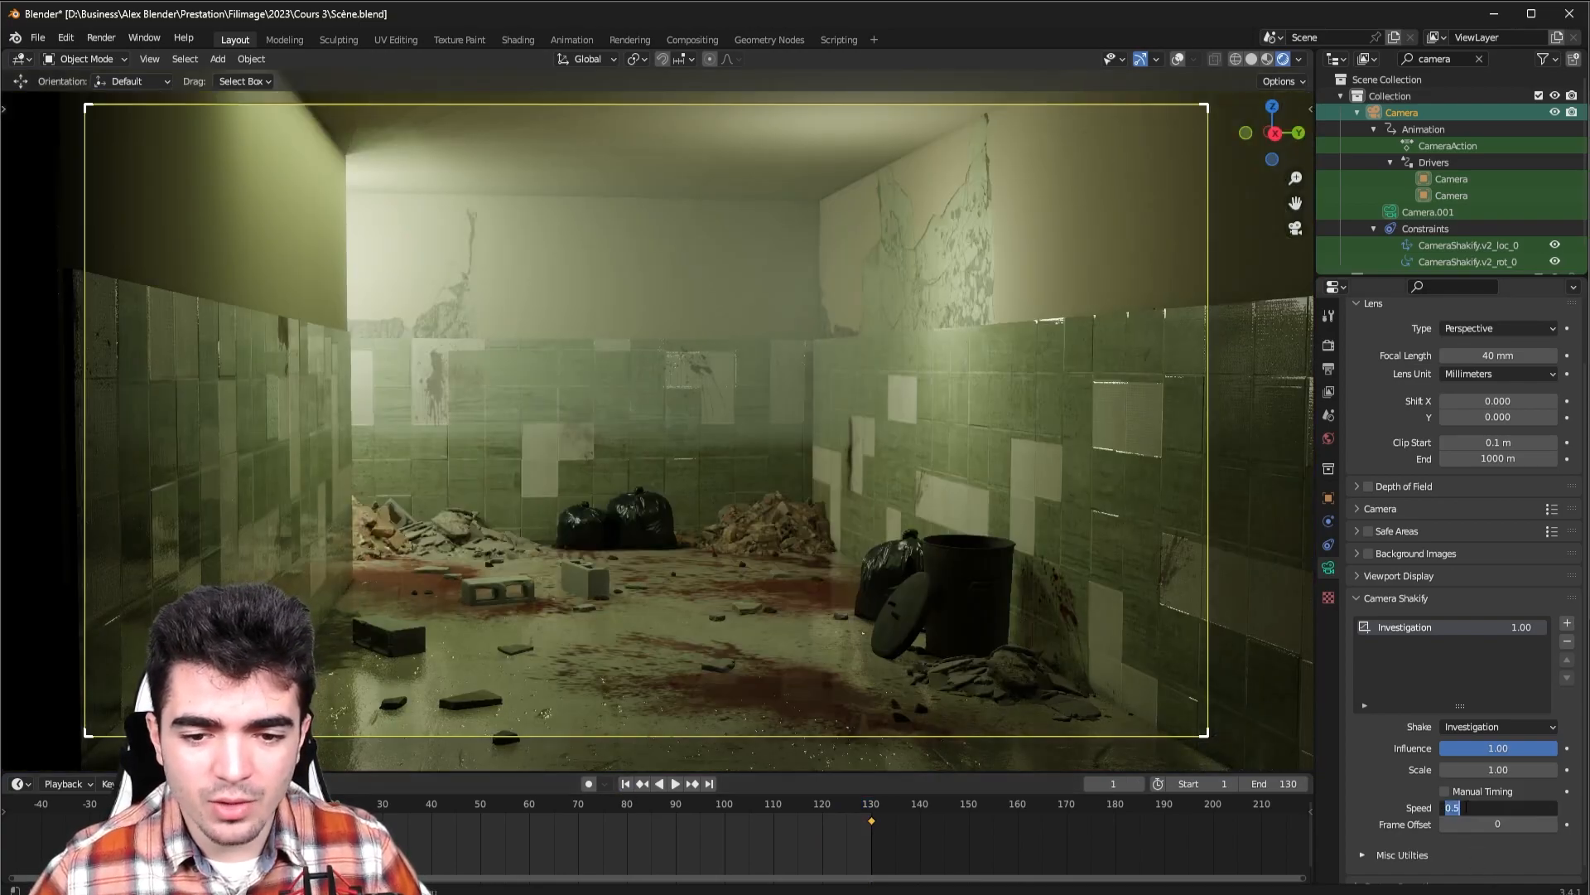
pyautogui.write('1')
pyautogui.press('Return')
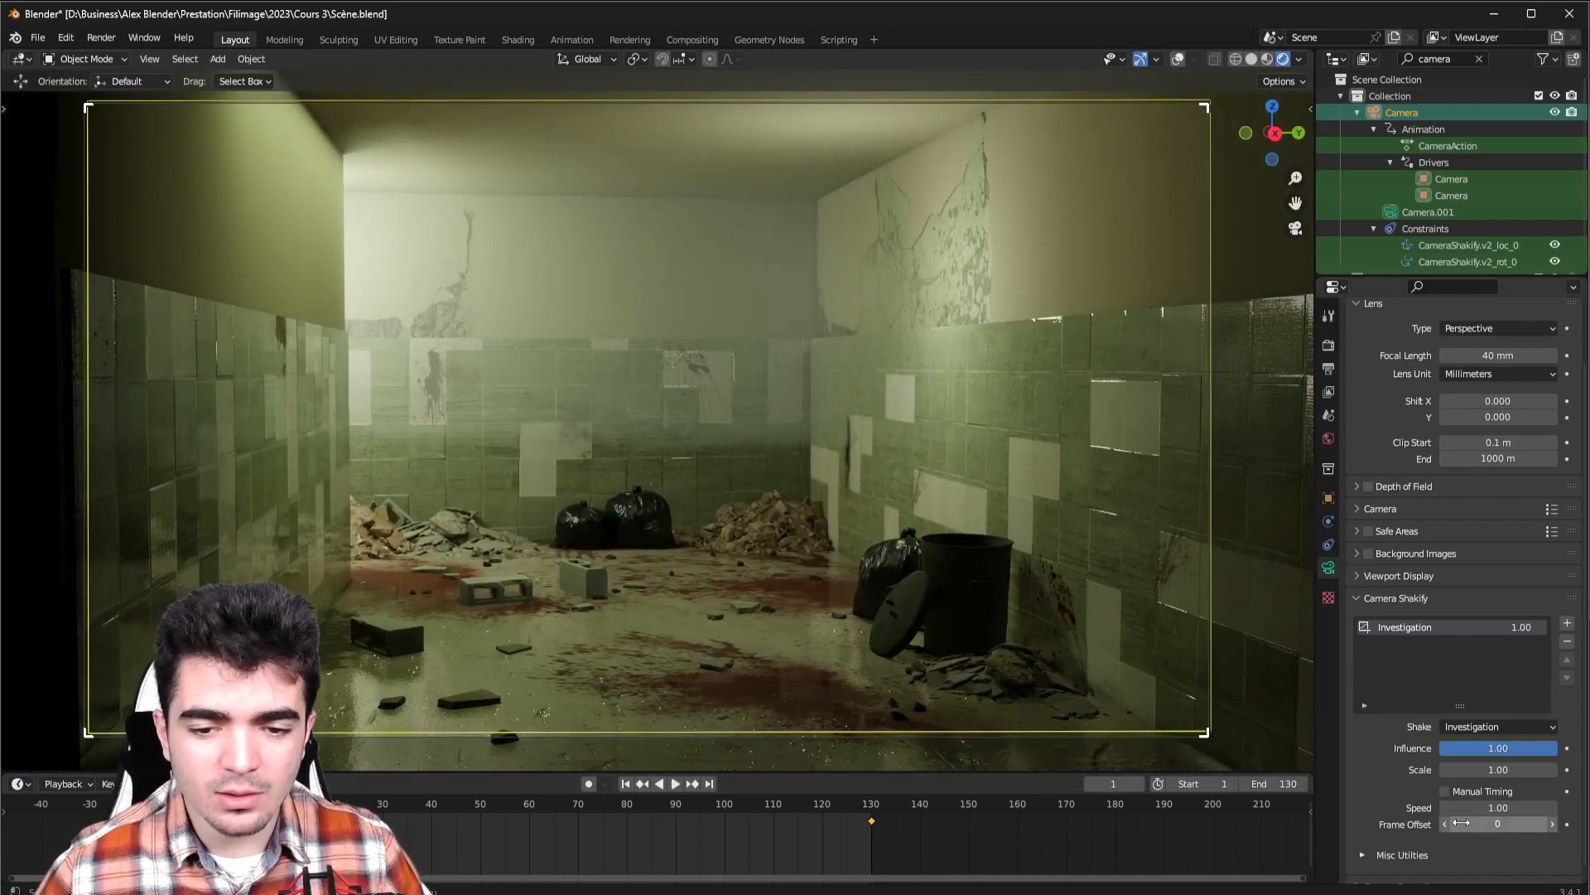
# Preview the animation with the shake's frame offset set to 10, and restore the offset to 0.
pyautogui.moveTo(498, 806); pyautogui.dragTo(579, 833)
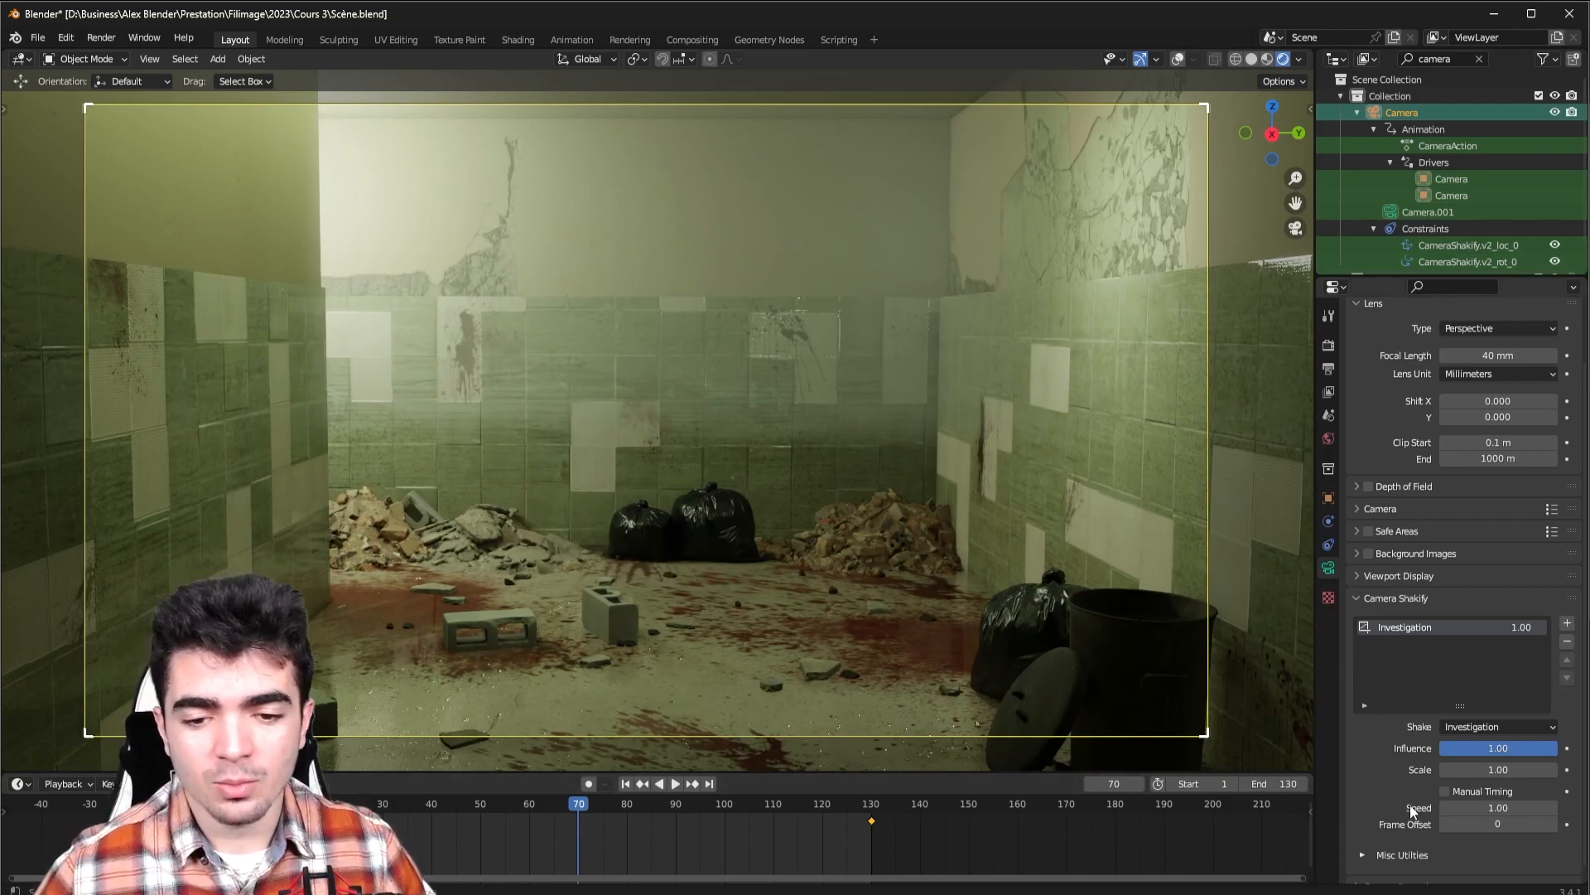
pyautogui.press('Return')
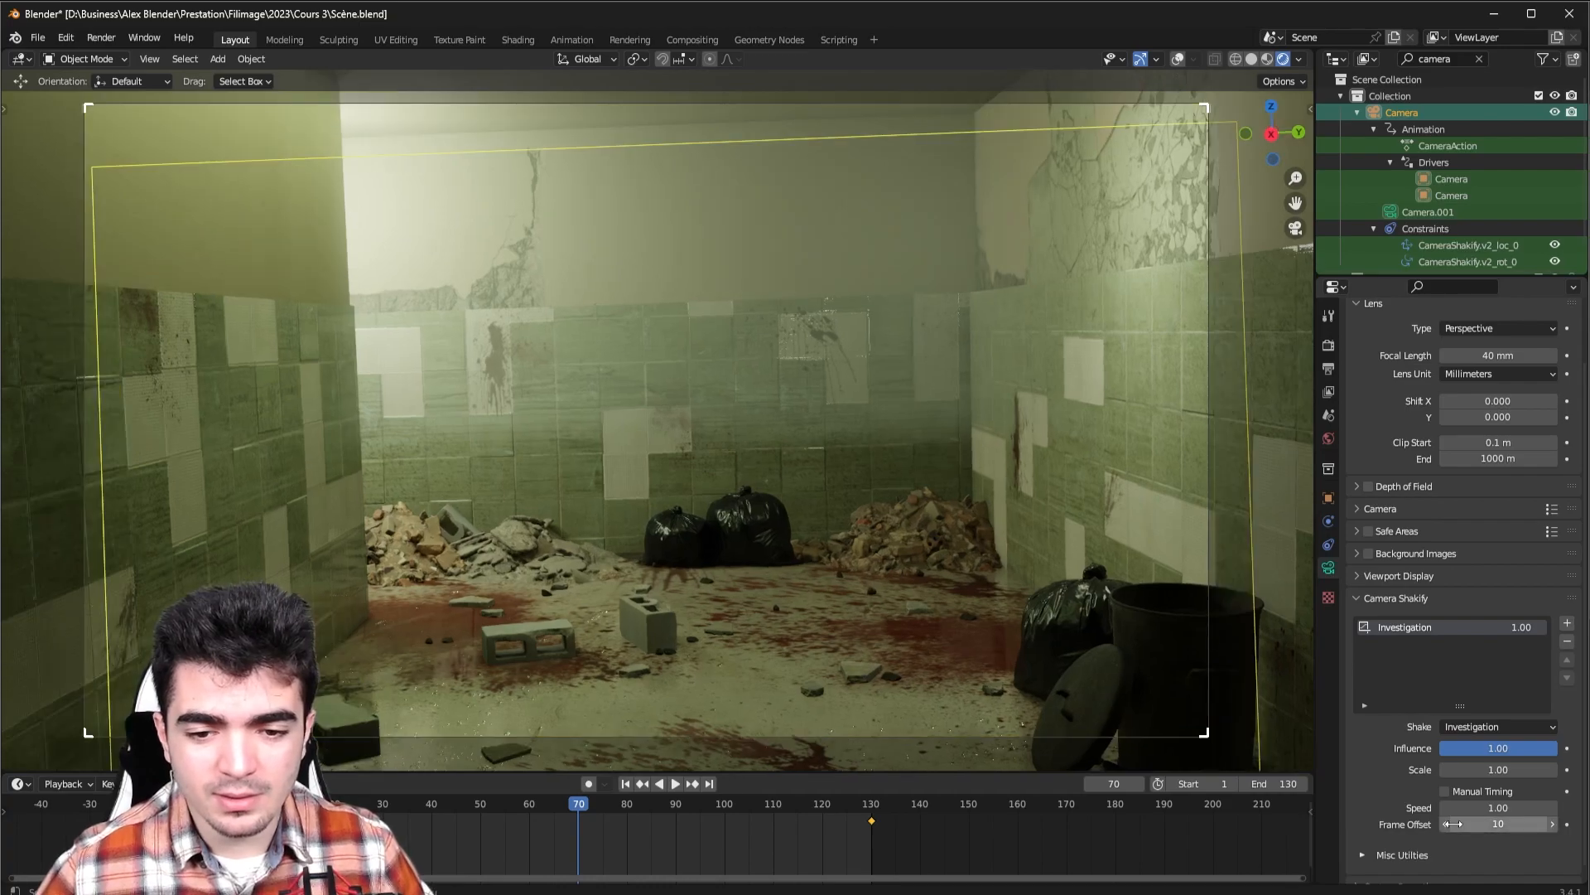
pyautogui.click(624, 784)
pyautogui.press('space')
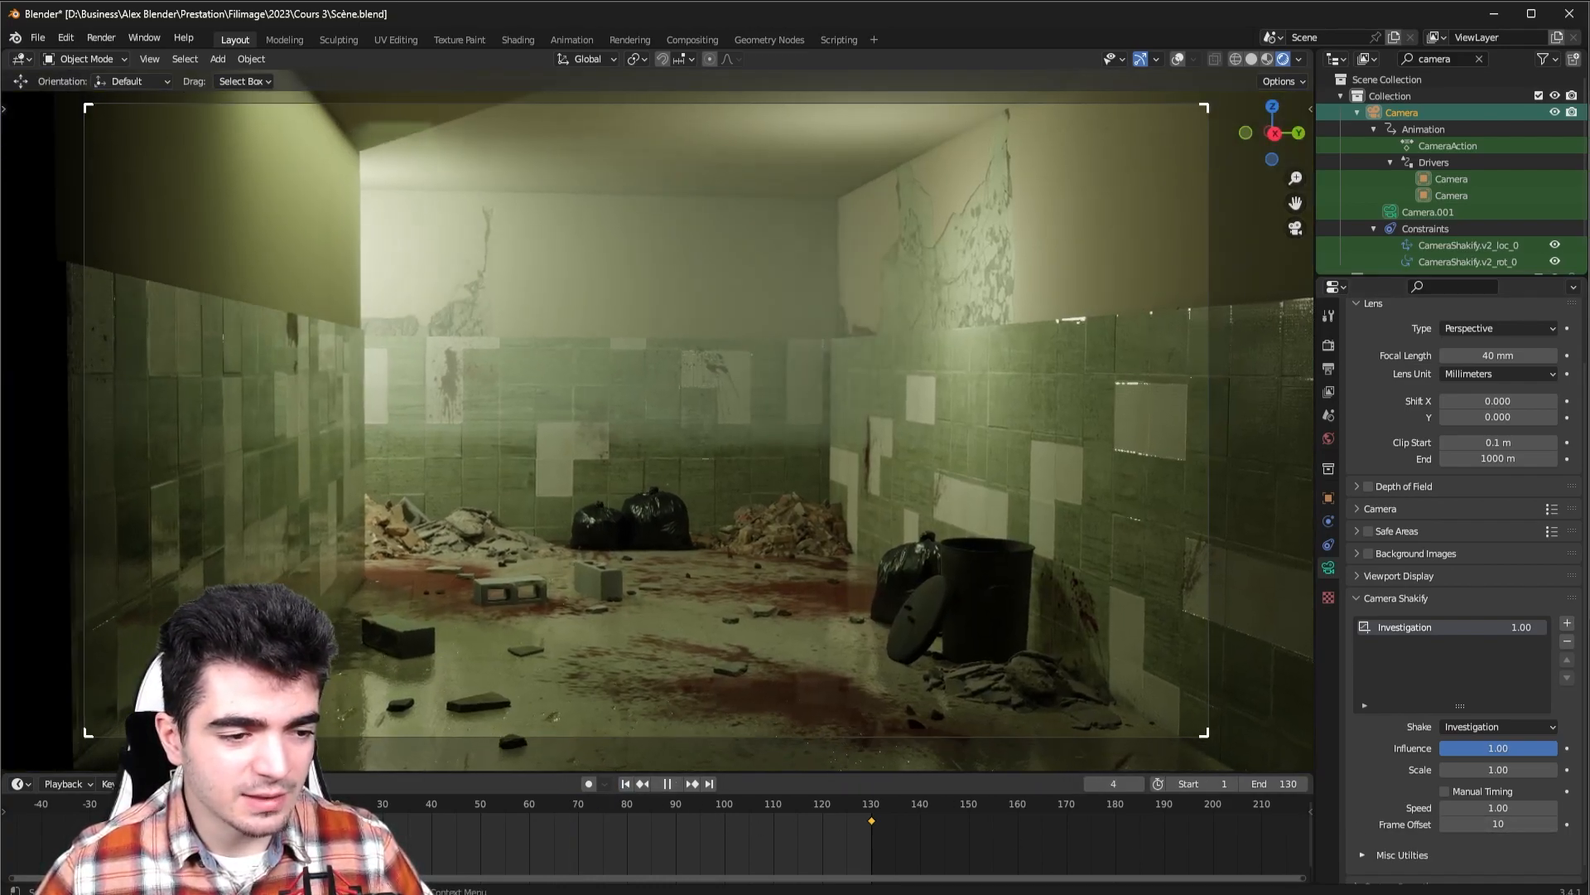
pyautogui.press('space')
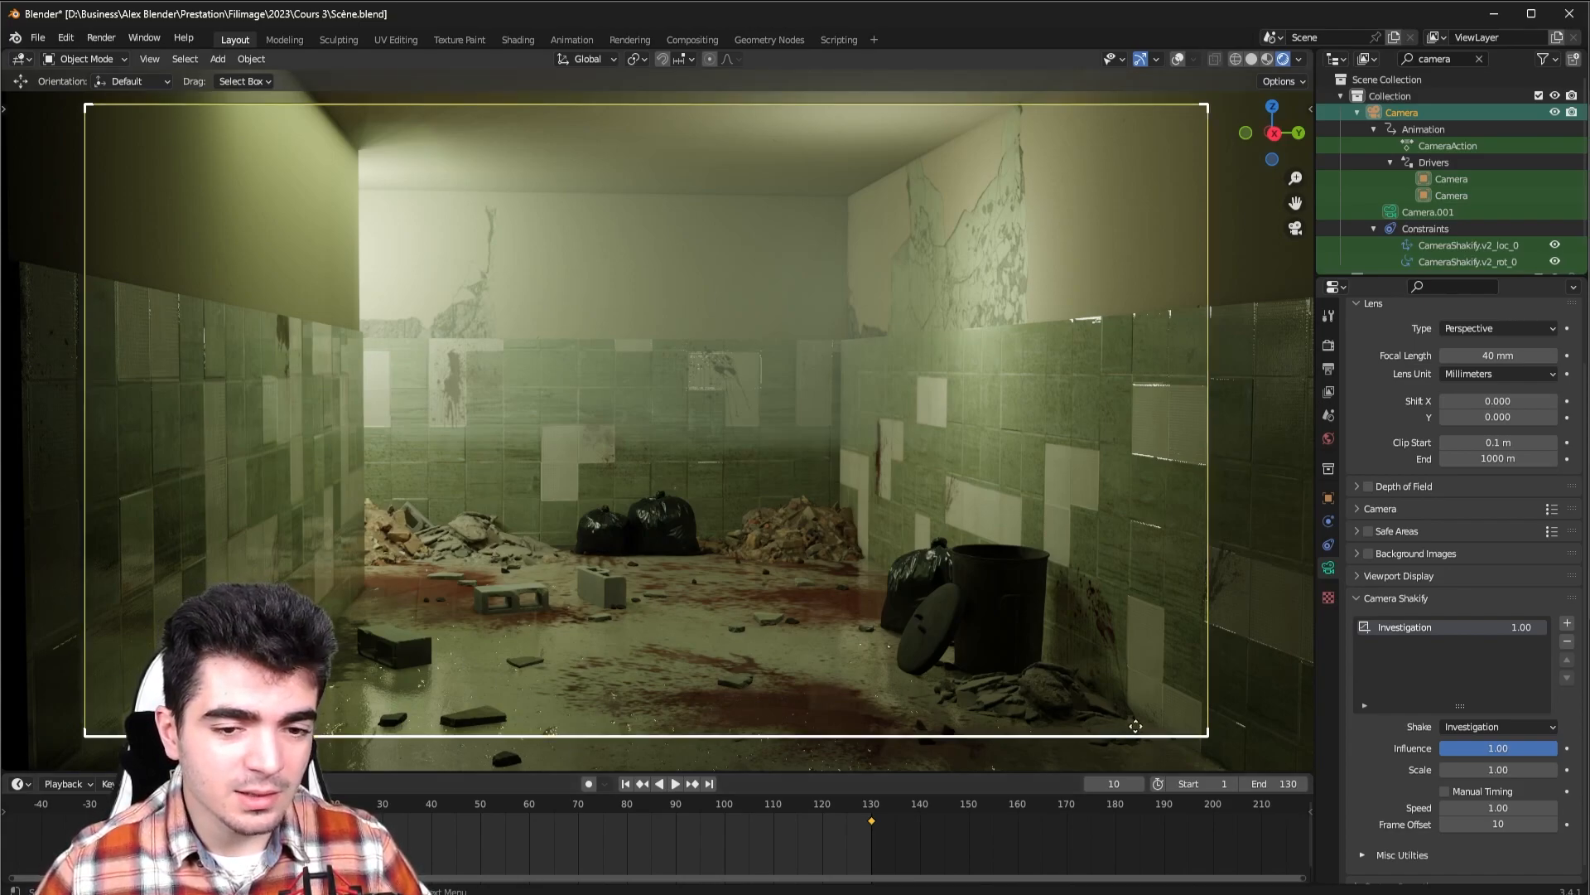
pyautogui.click(625, 784)
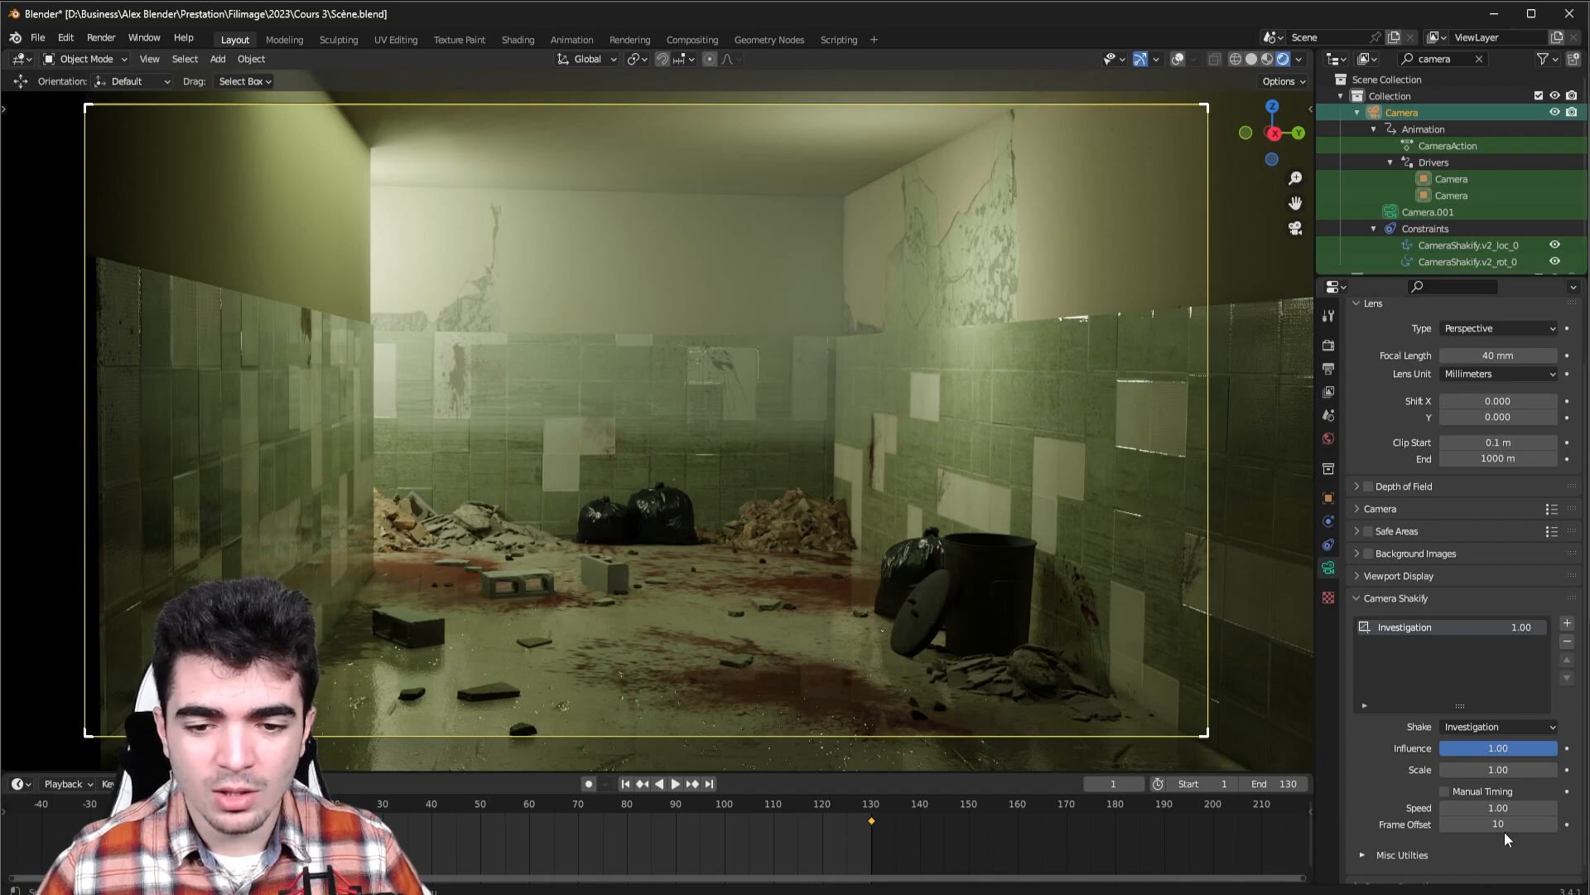
pyautogui.write('0')
pyautogui.press('Return')
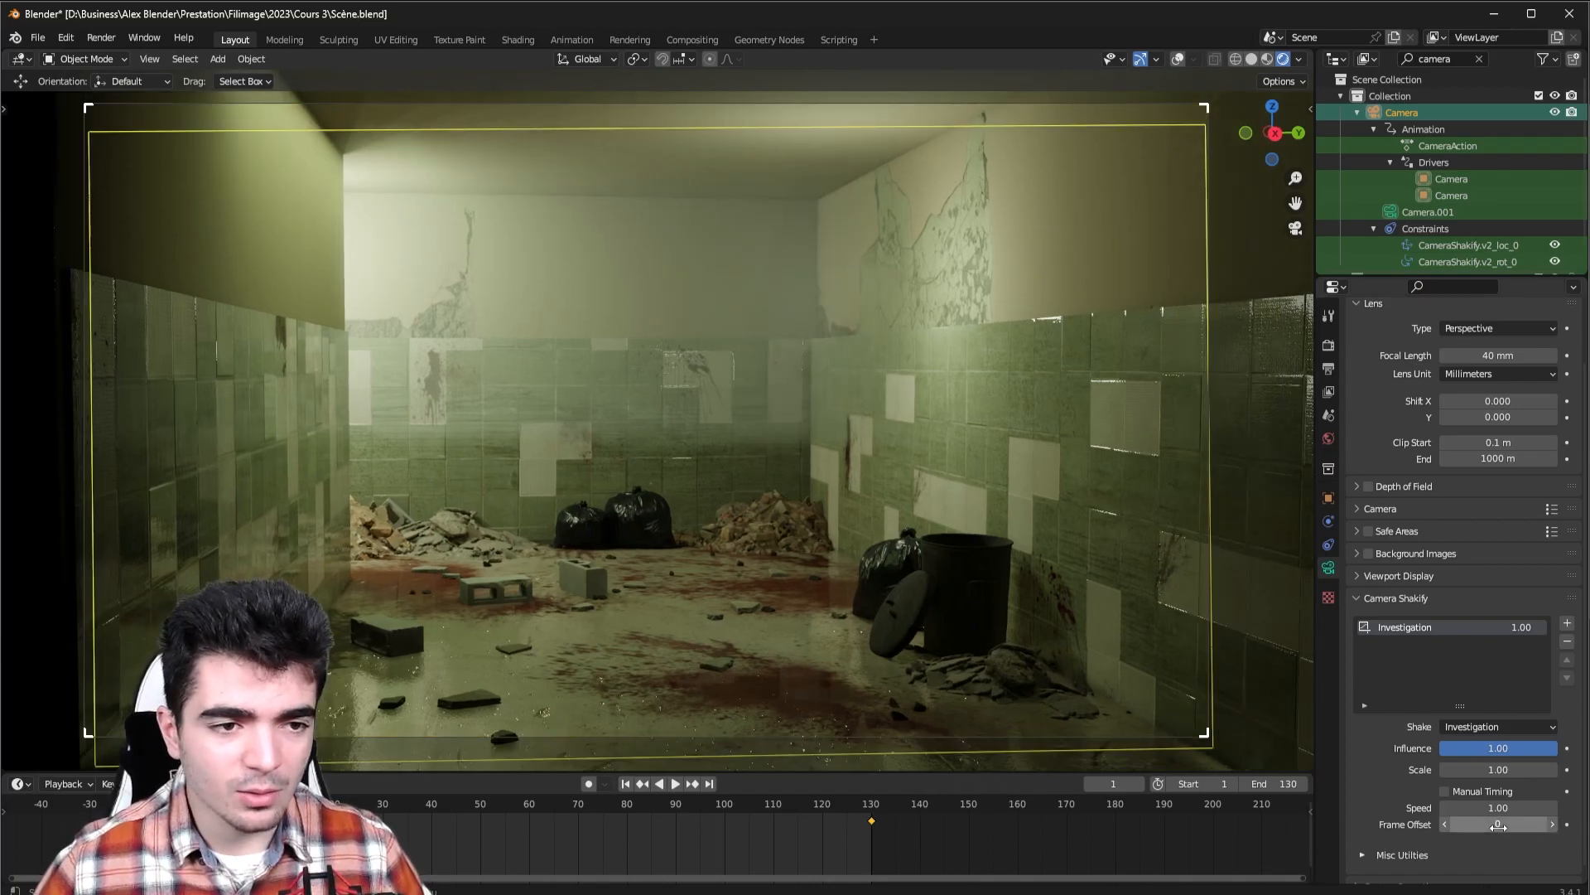
# Try out different frame offsets for the shake on the first frame, down to -12, and reset the offset to 0.
pyautogui.click(1497, 825)
pyautogui.write('44')
pyautogui.press('Return')
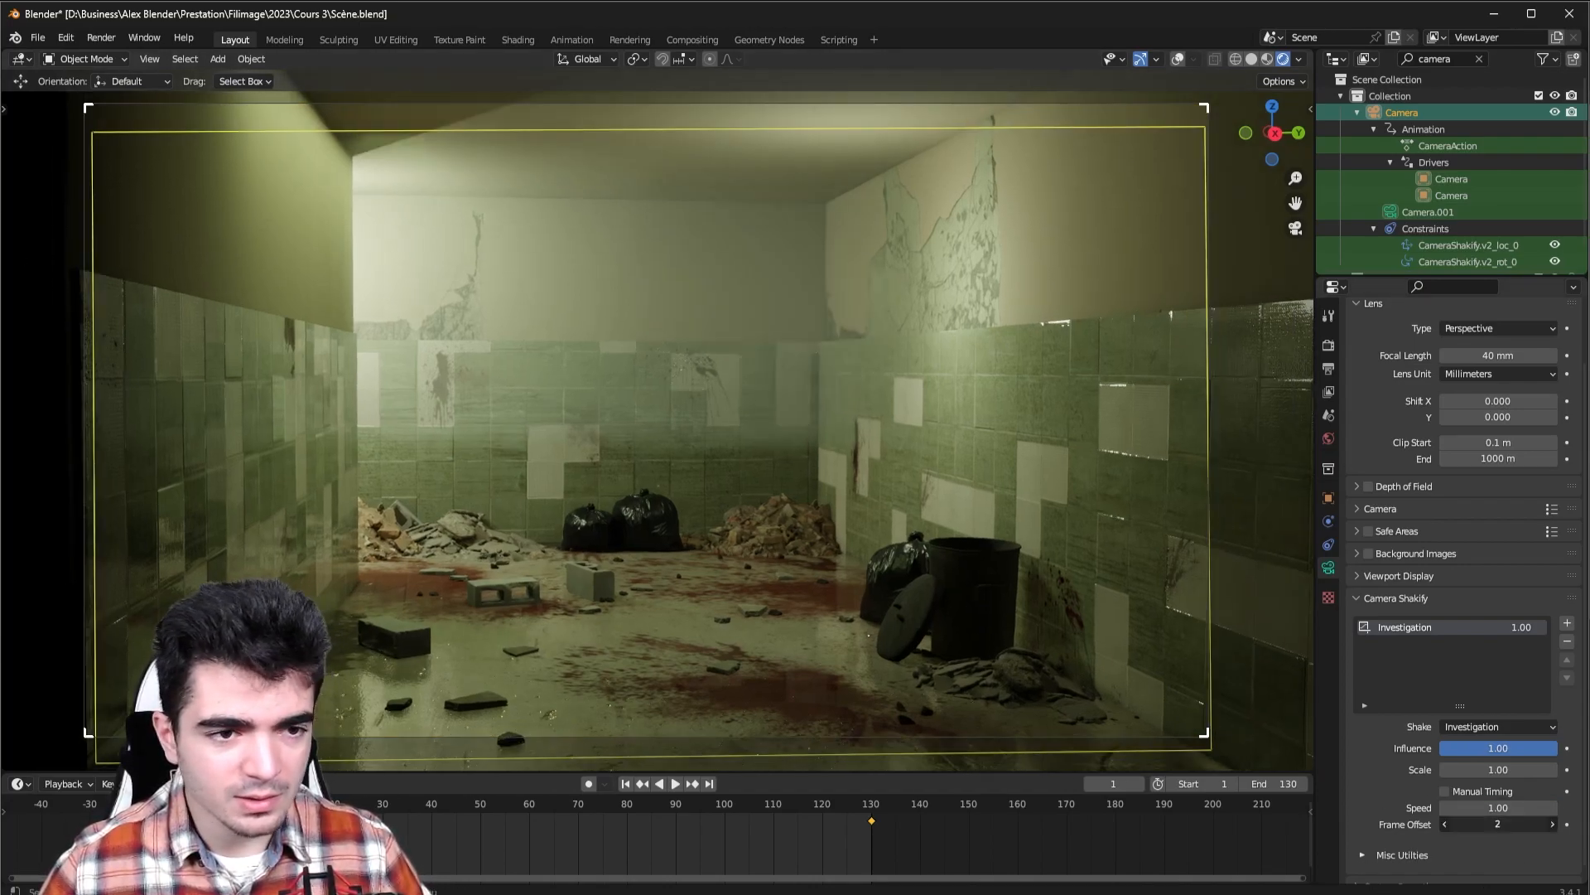
pyautogui.moveTo(1498, 824)
pyautogui.mouseDown()
pyautogui.moveTo(1469, 824)
pyautogui.moveTo(1524, 824)
pyautogui.moveTo(1468, 820)
pyautogui.mouseUp()
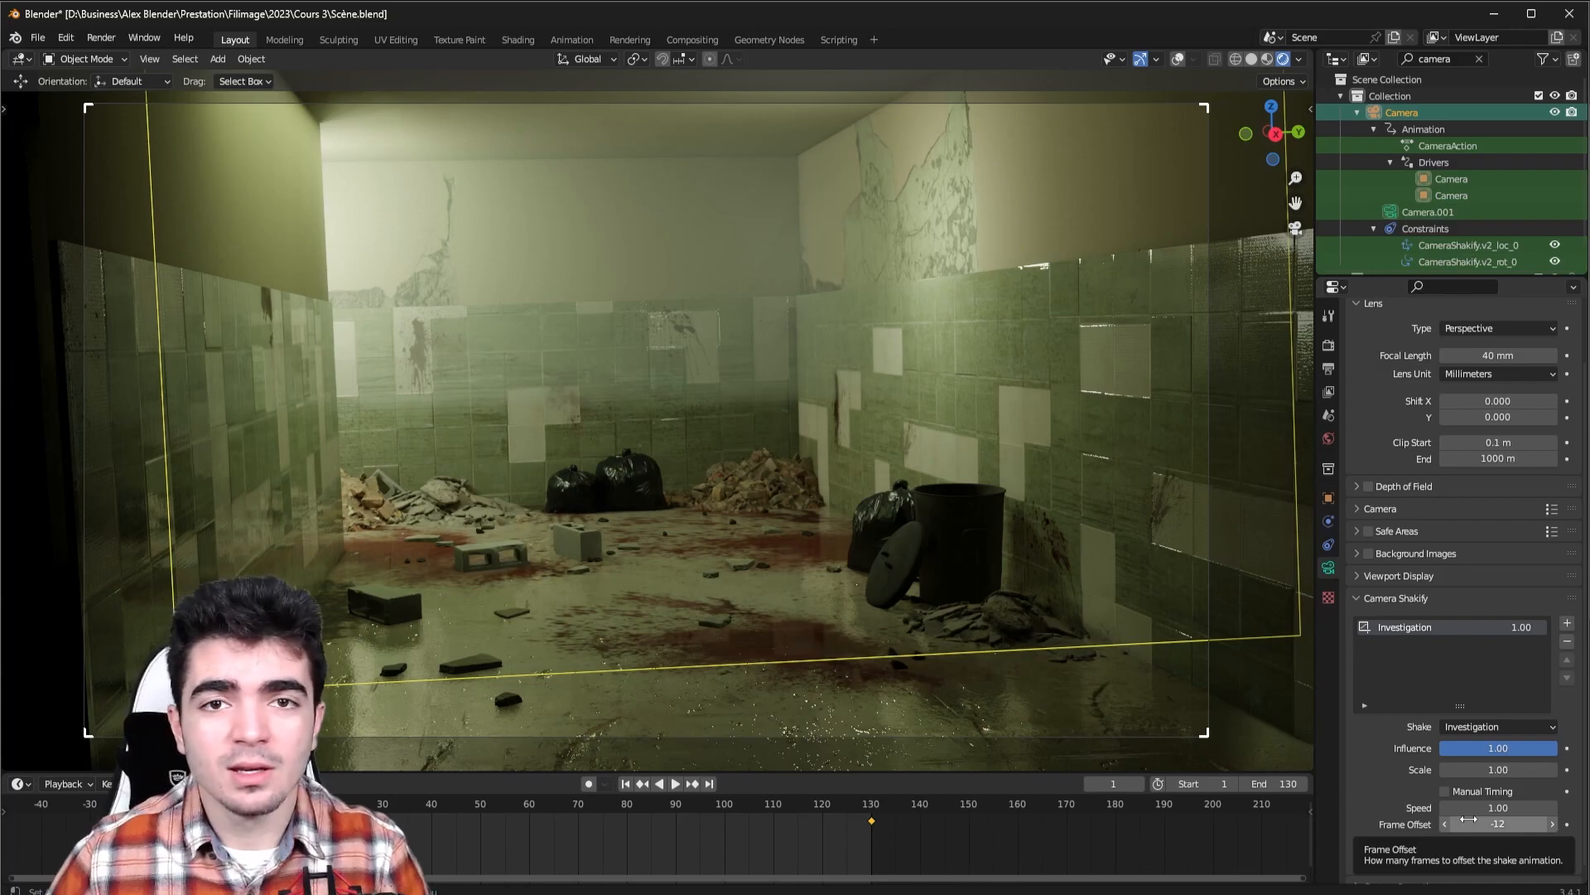
pyautogui.click(1468, 820)
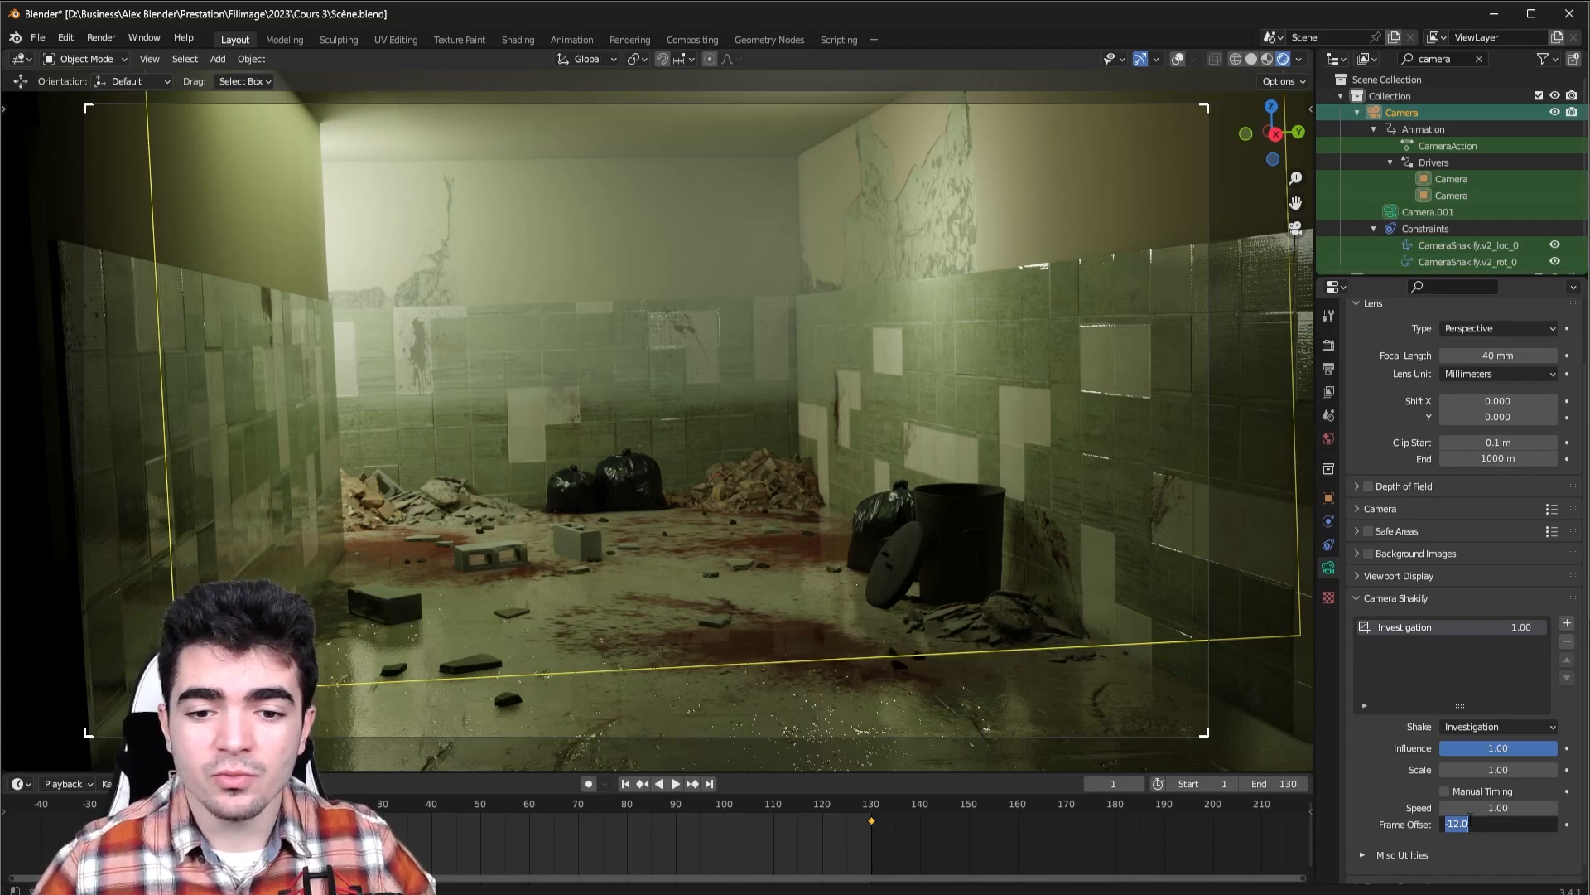
pyautogui.write('0')
pyautogui.press('Return')
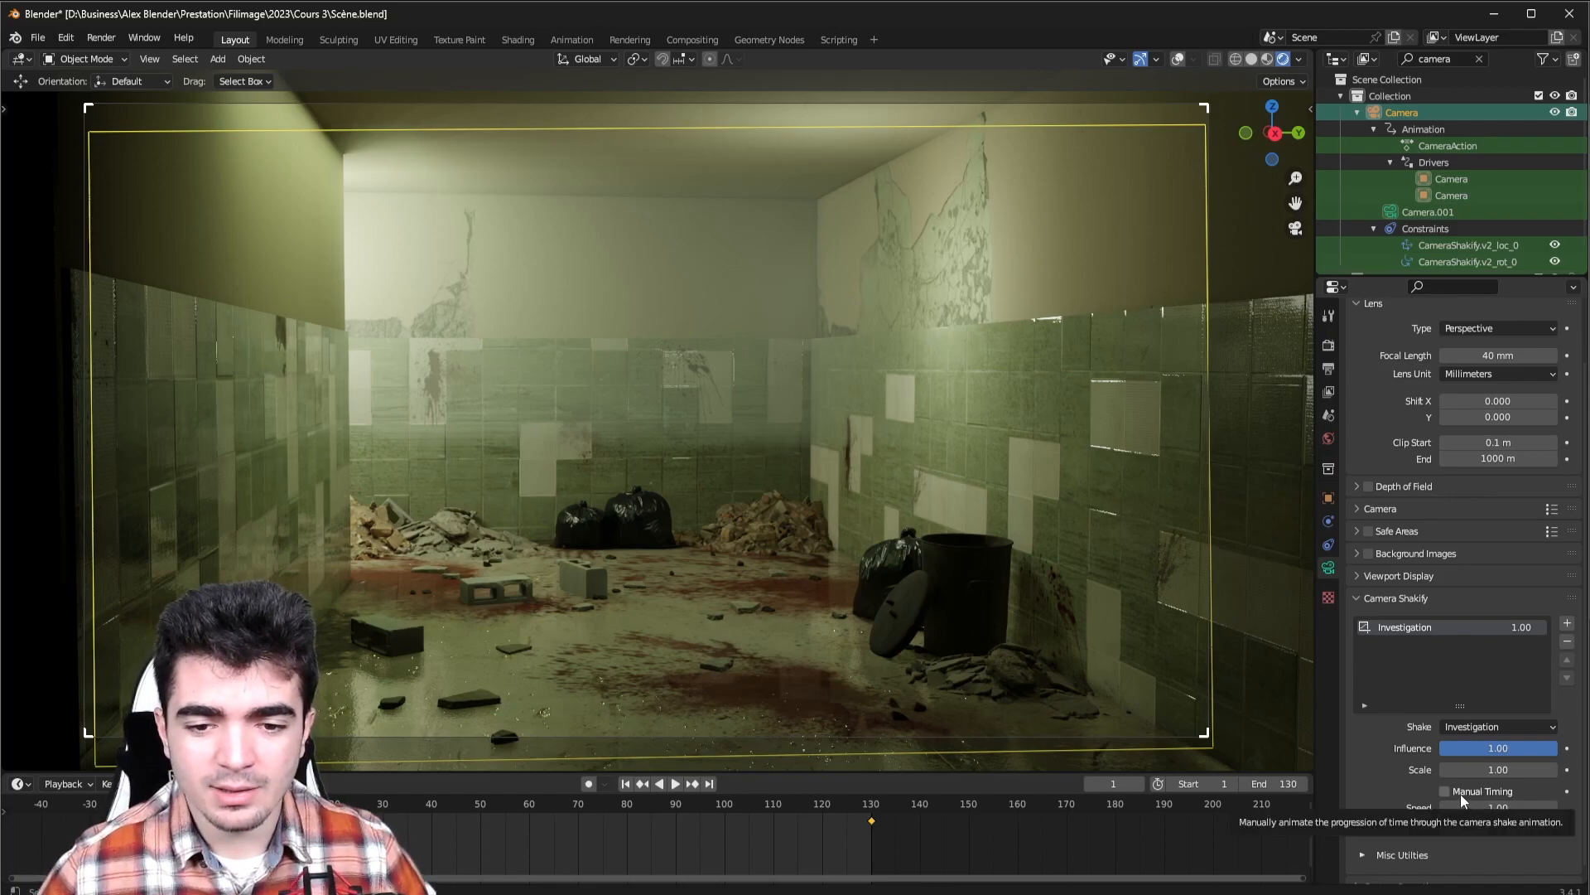
# Enable manual timing for the shake, try out time values up to about 56, and reset the time to 0.
pyautogui.click(1459, 793)
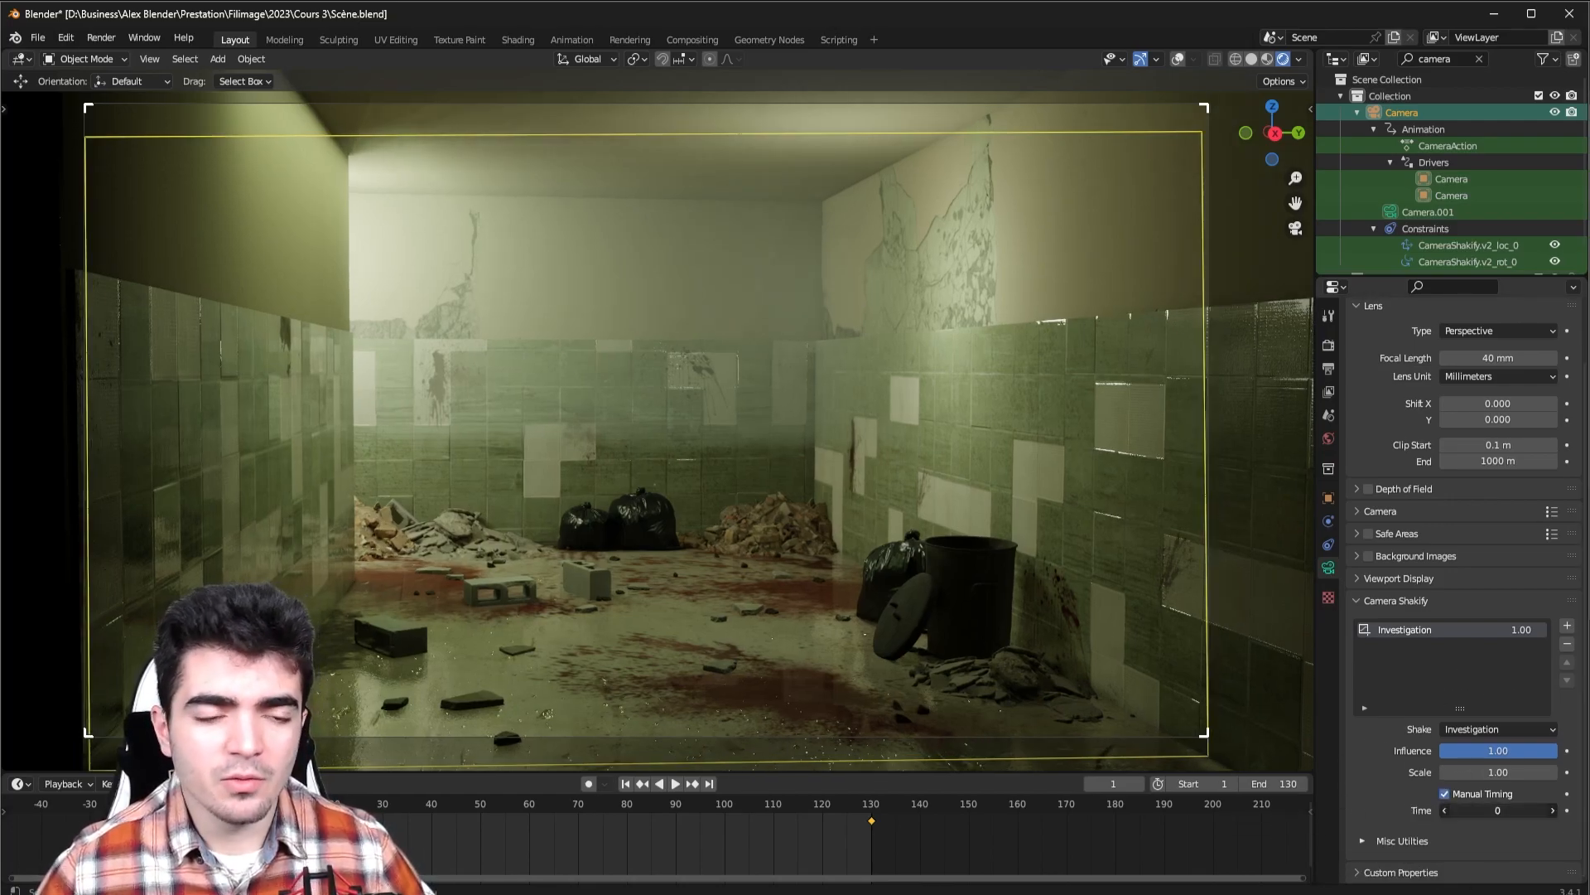
pyautogui.moveTo(1497, 810)
pyautogui.mouseDown()
pyautogui.moveTo(1545, 810)
pyautogui.moveTo(1523, 810)
pyautogui.mouseUp()
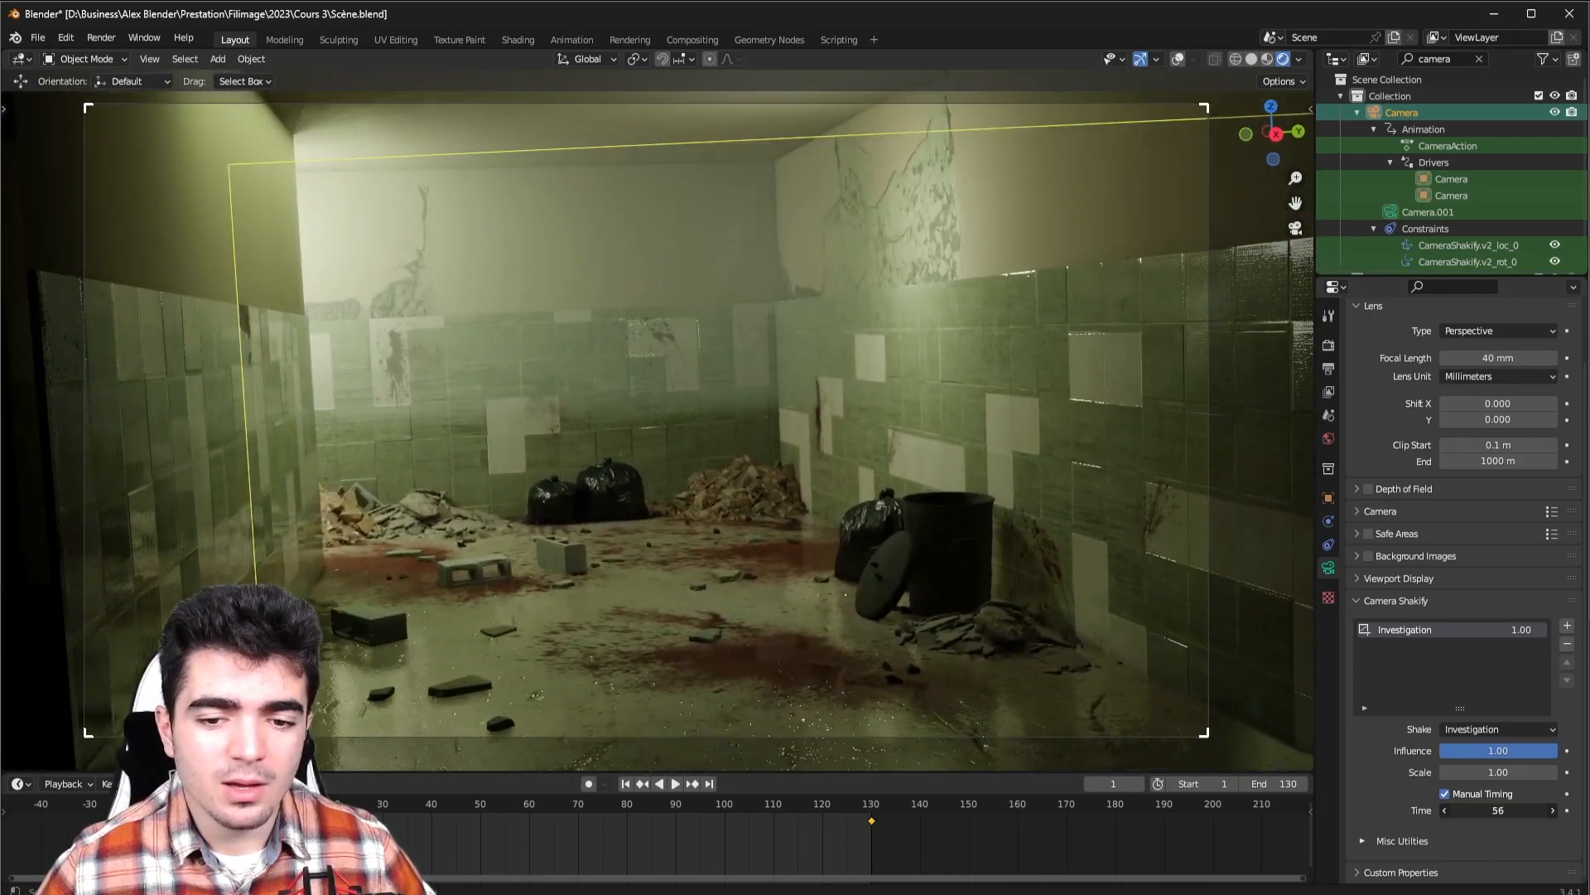
pyautogui.write('0')
pyautogui.press('Return')
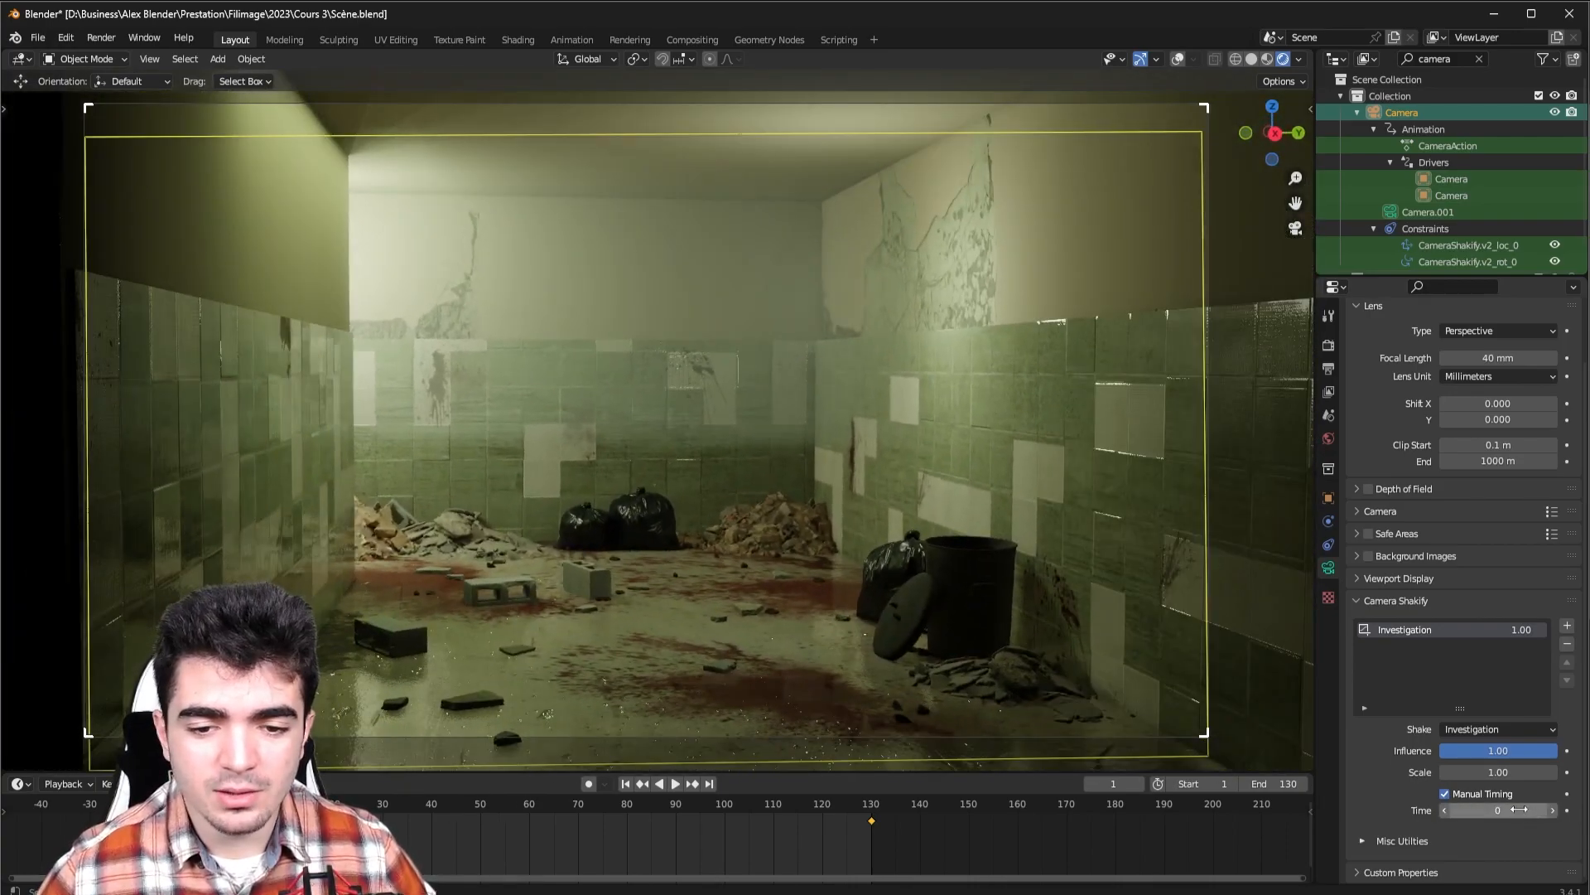
# Vary the shake's manual time once more and keyframe it at 0 on the first frame.
pyautogui.moveTo(1498, 810); pyautogui.dragTo(1420, 809)
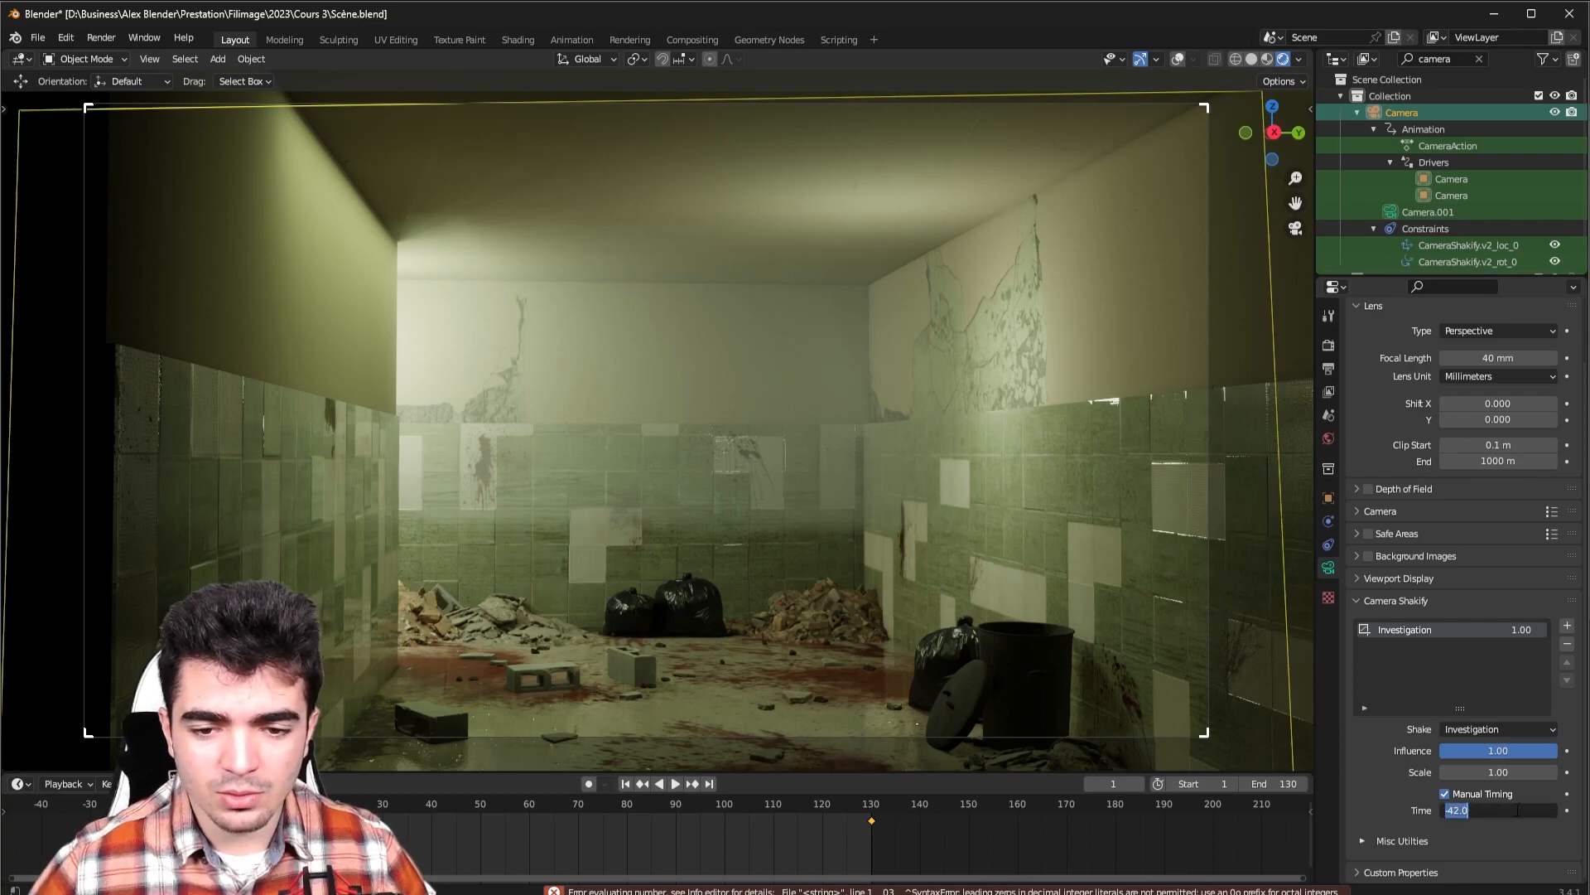
pyautogui.write('0')
pyautogui.press('Return')
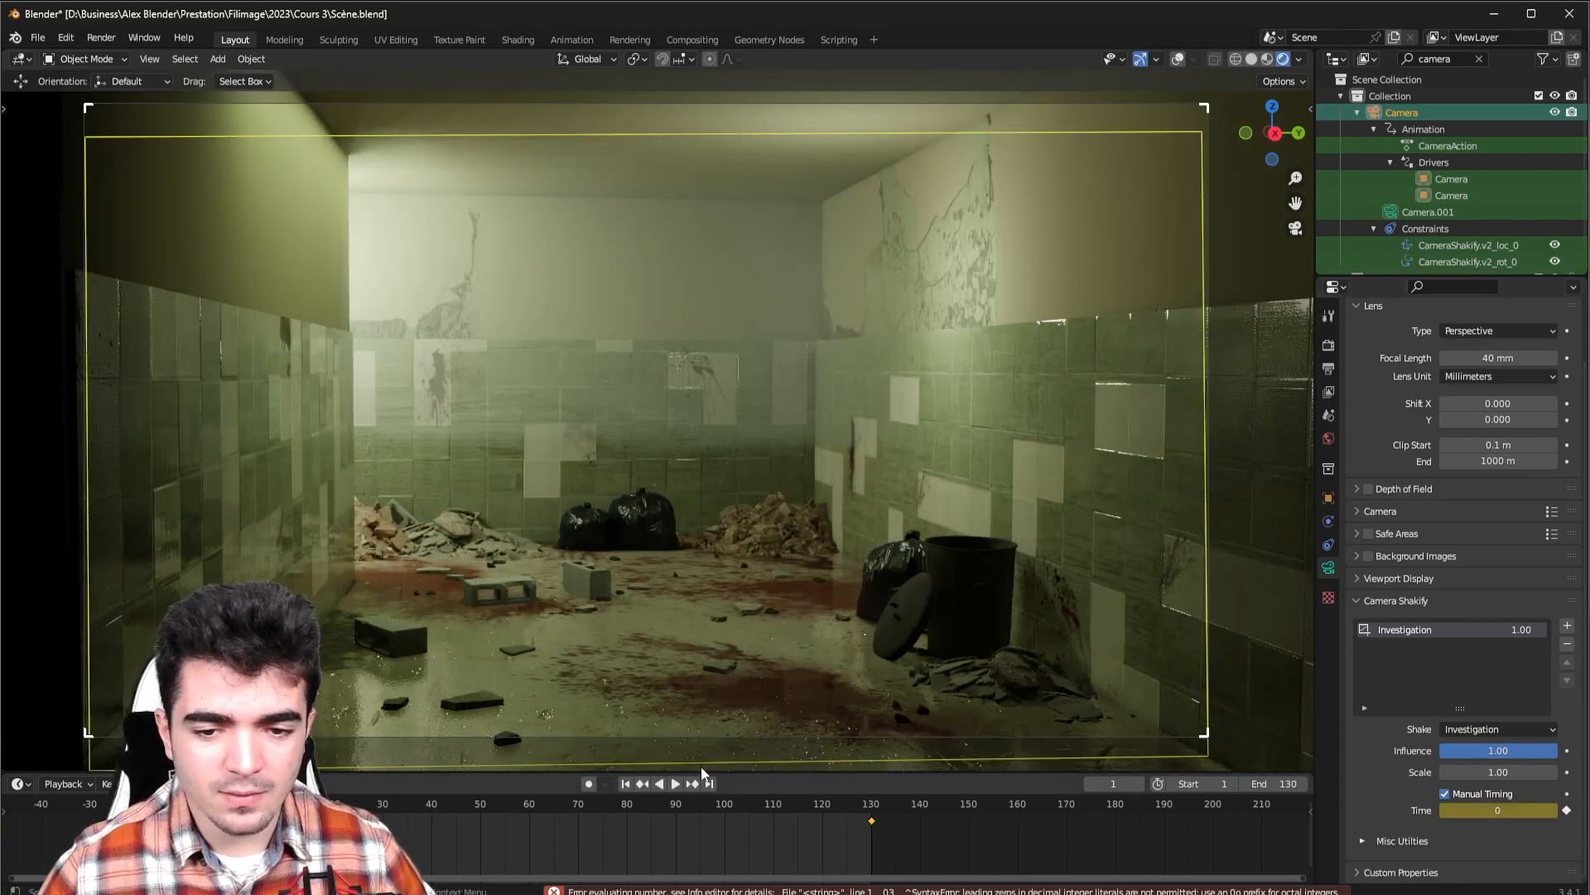
# Keyframe the shake's manual time at 130 on frame 130.
pyautogui.moveTo(758, 815); pyautogui.dragTo(871, 812)
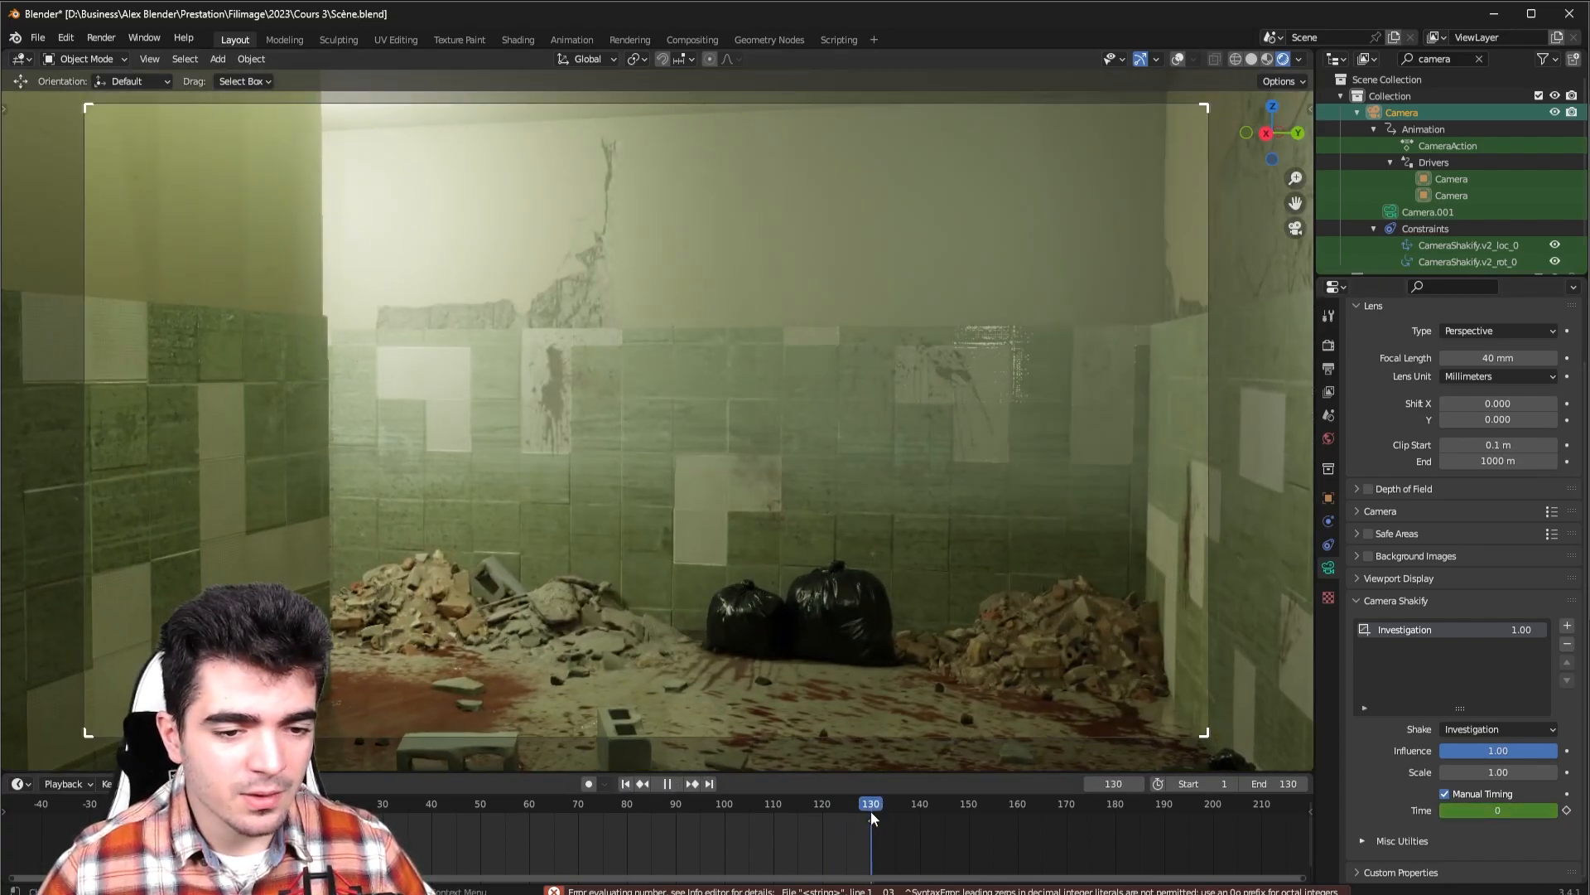
pyautogui.click(1485, 807)
pyautogui.write('130')
pyautogui.press('Return')
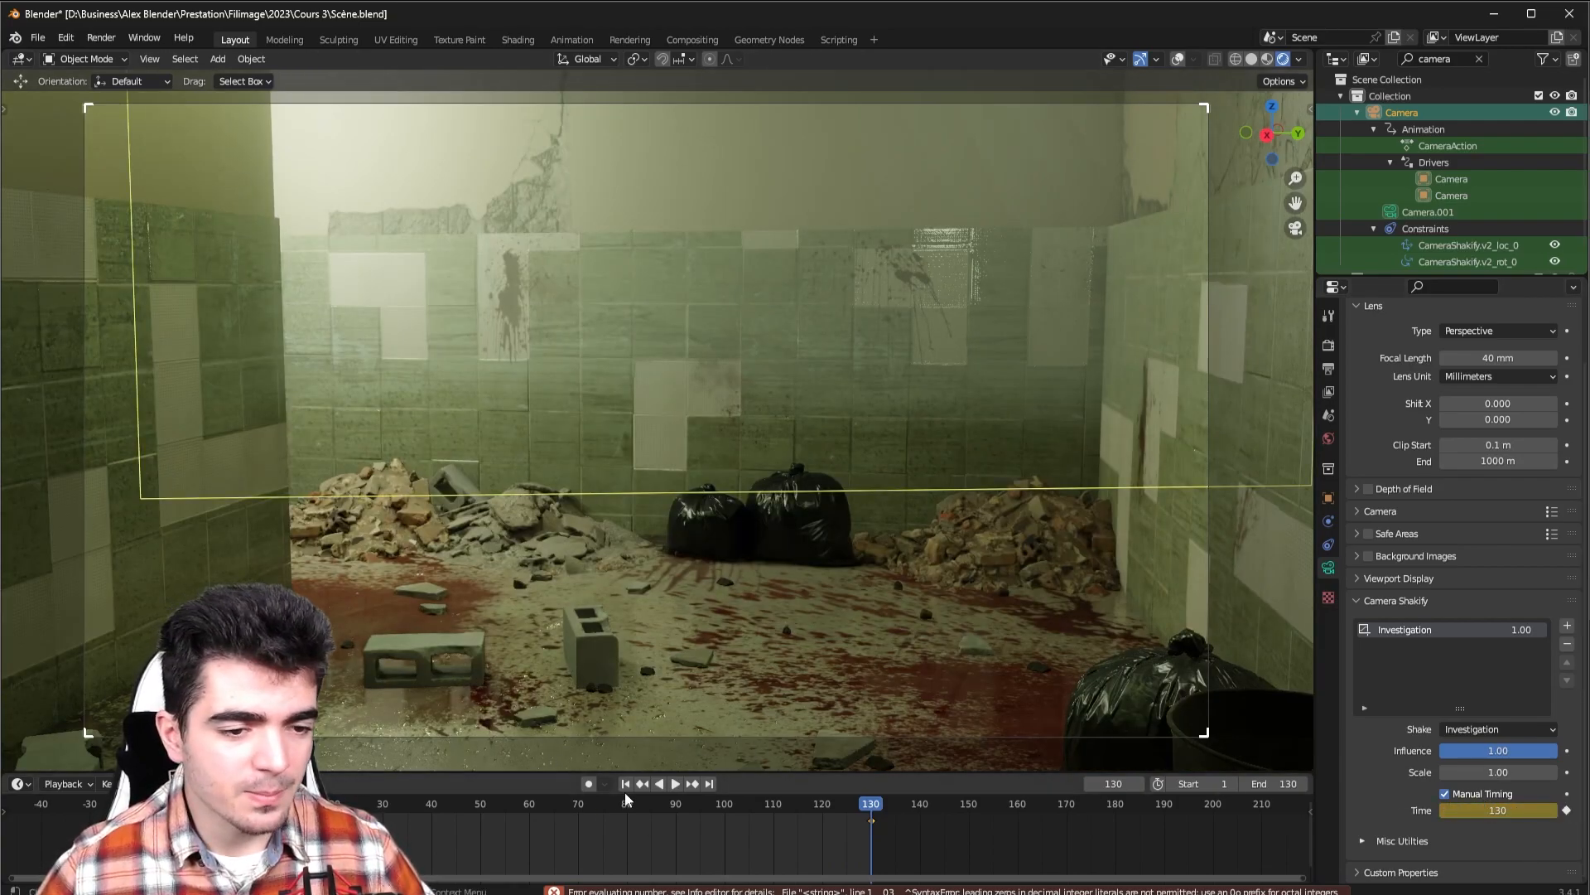
# Play back the animation to examine the keyframed manual shake timing, and return to the first frame.
pyautogui.press('space')
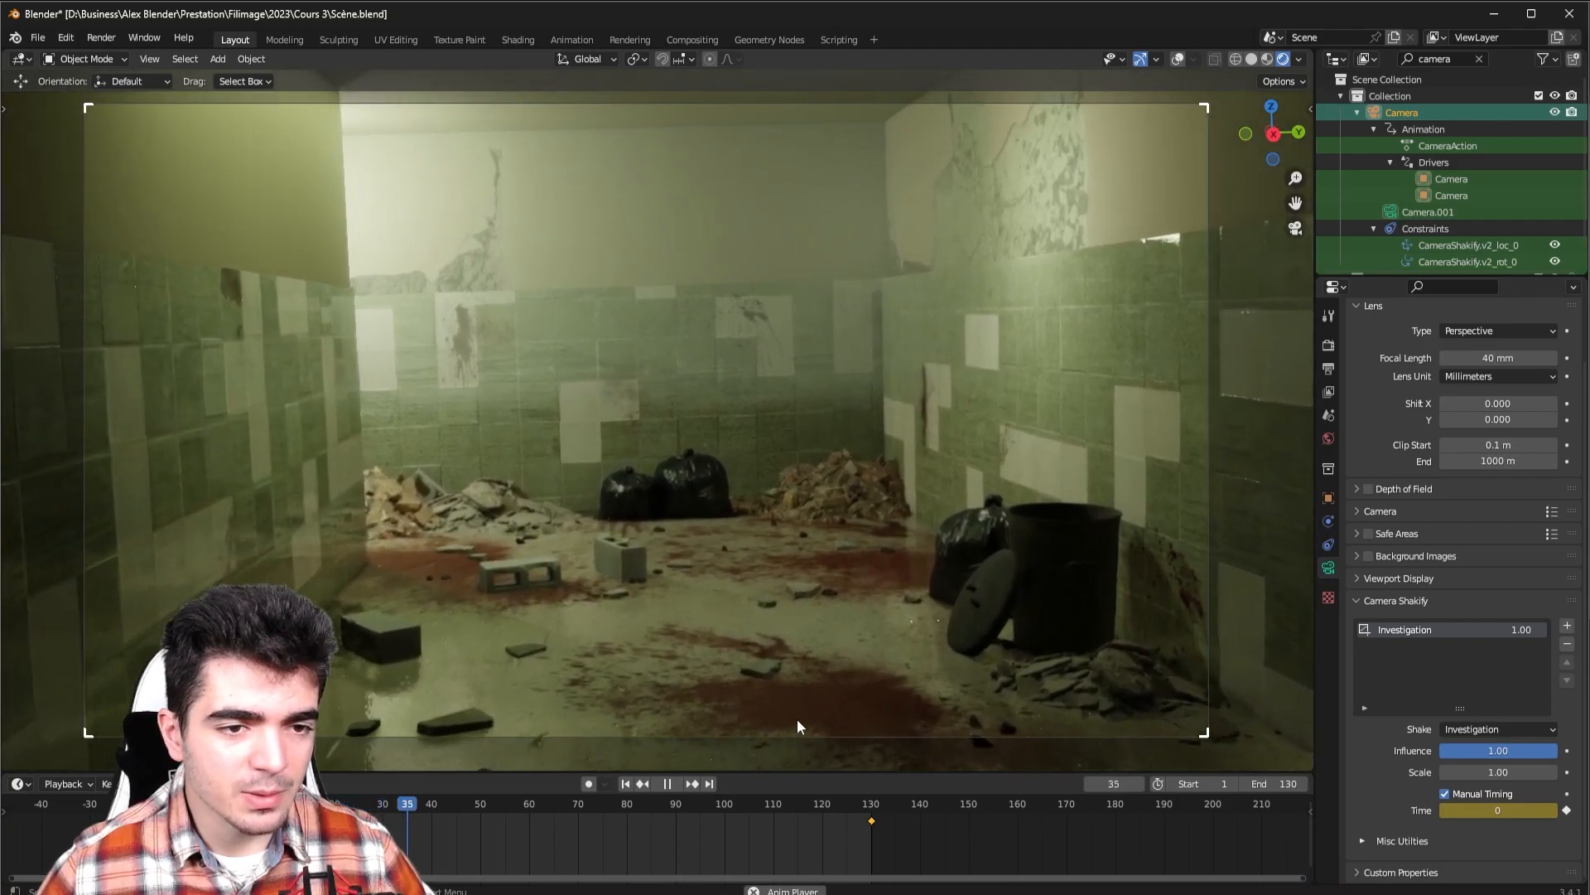
pyautogui.press('space')
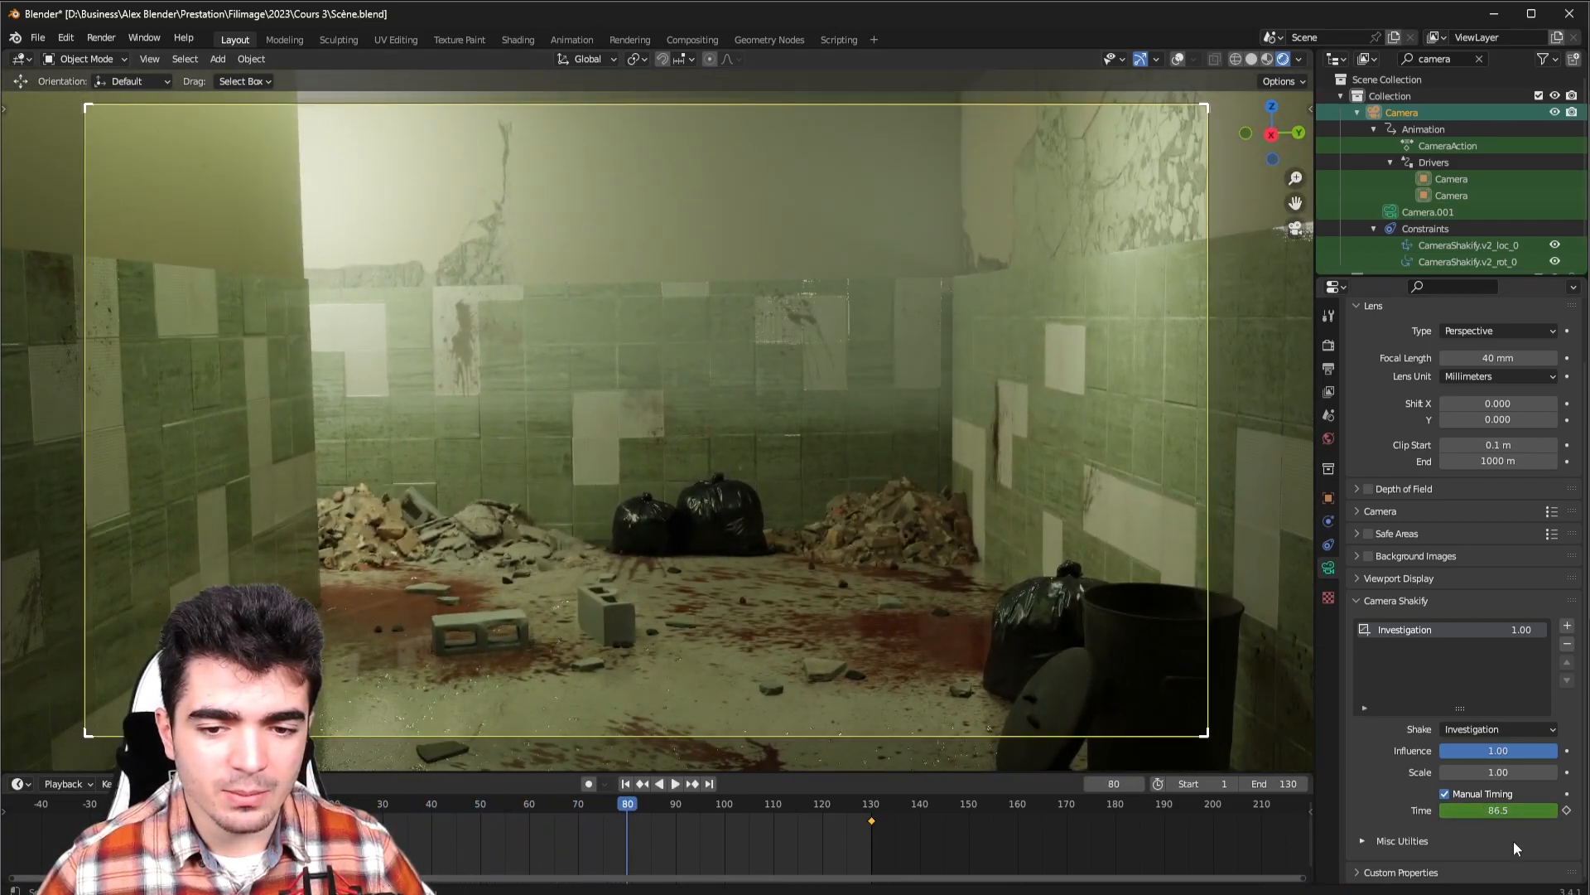
pyautogui.press('space')
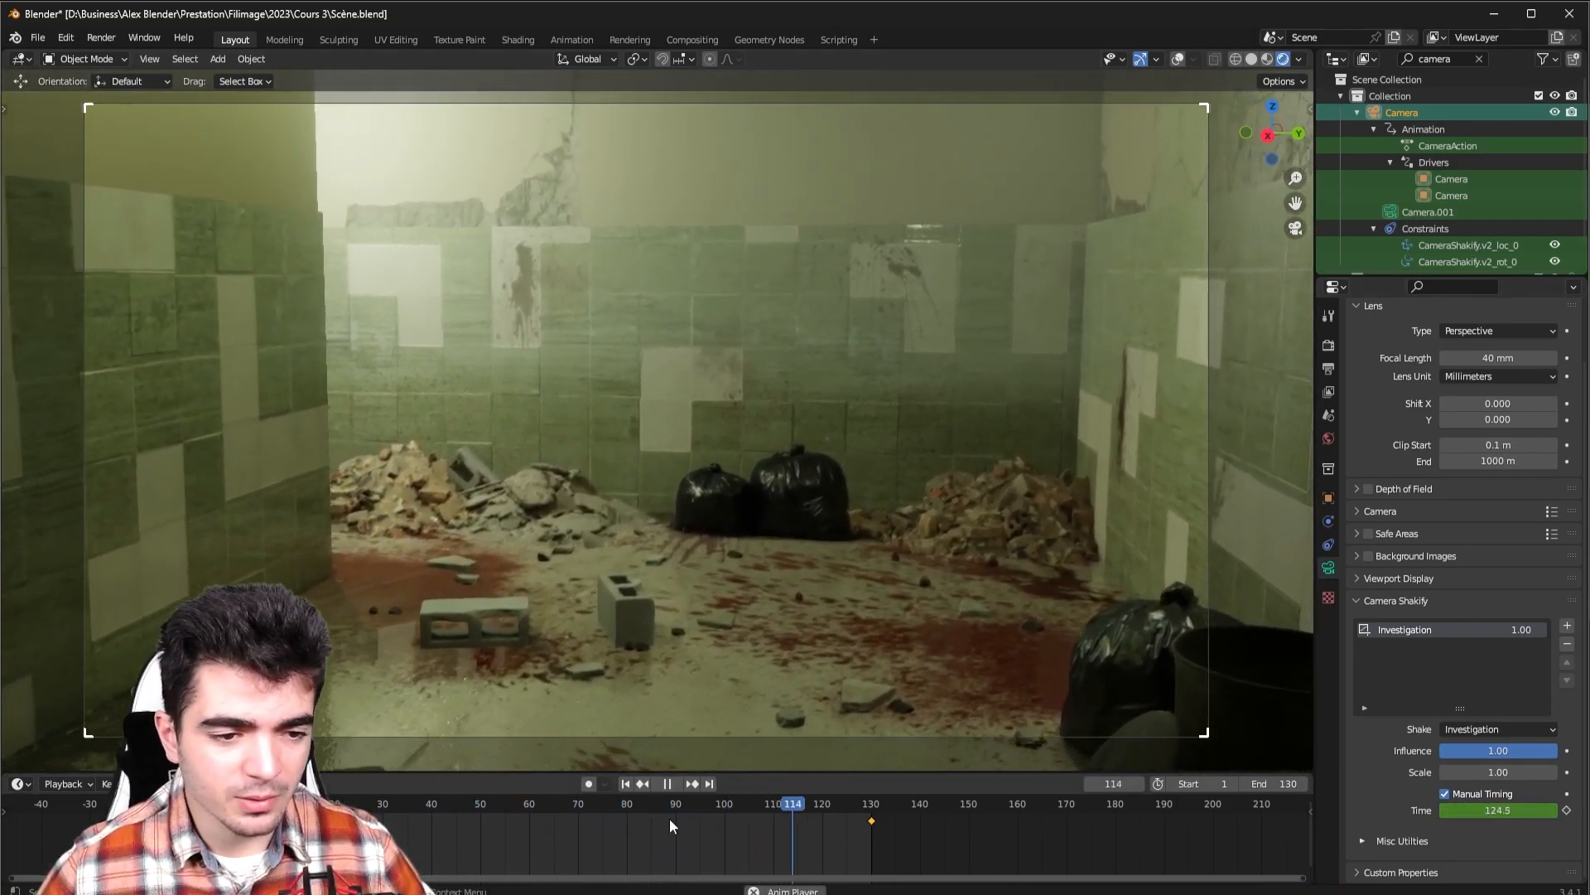
pyautogui.click(673, 784)
pyautogui.click(627, 784)
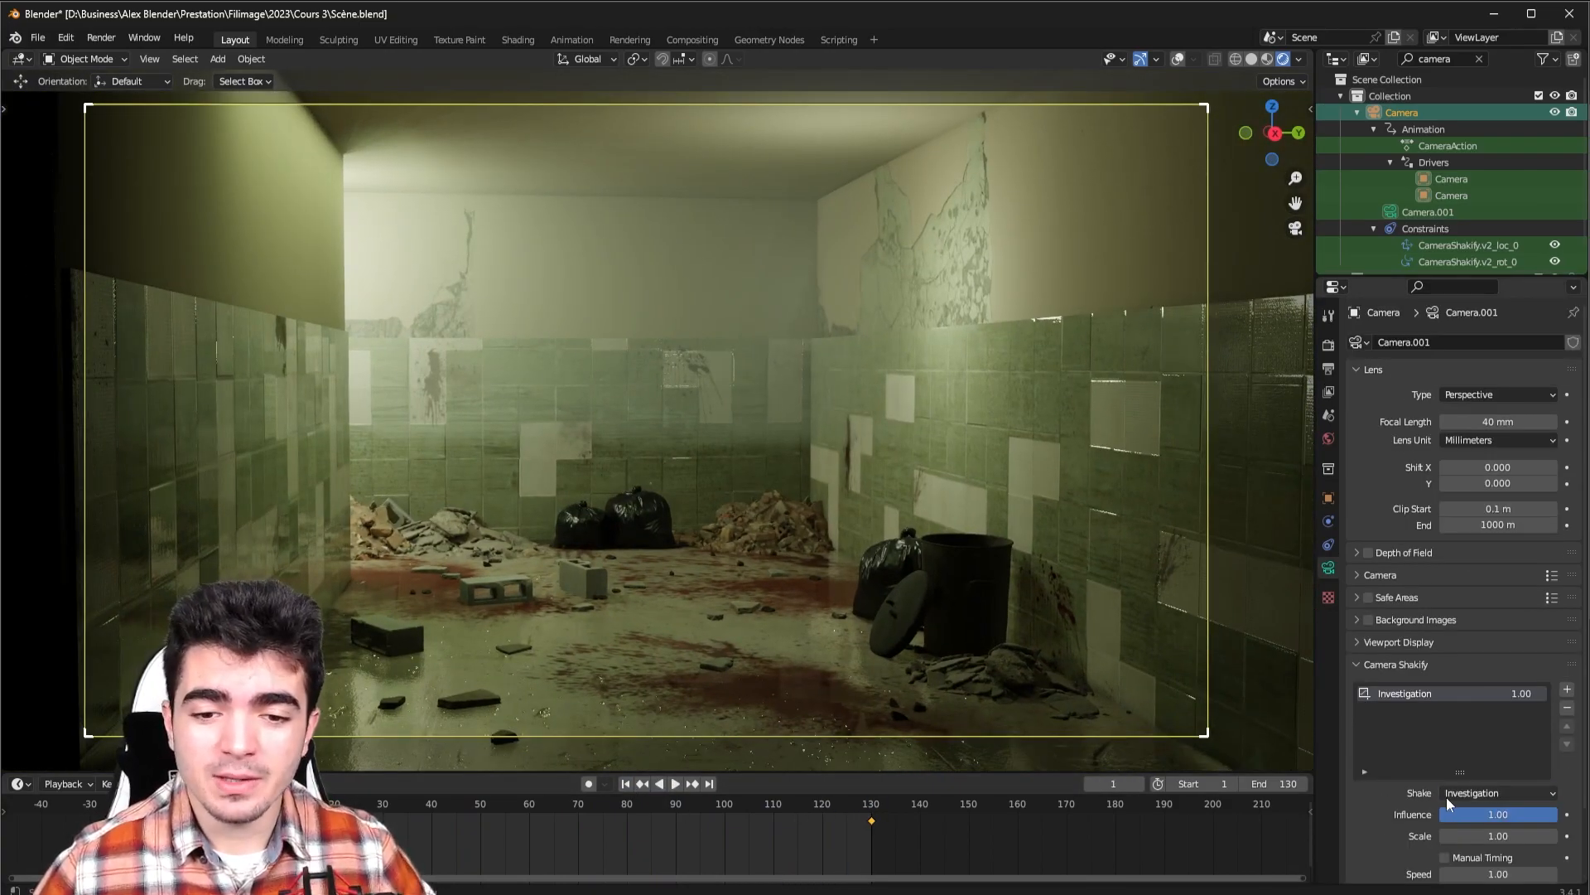
# Change the shake type to The Closeup and play the animation to preview it.
pyautogui.click(1468, 793)
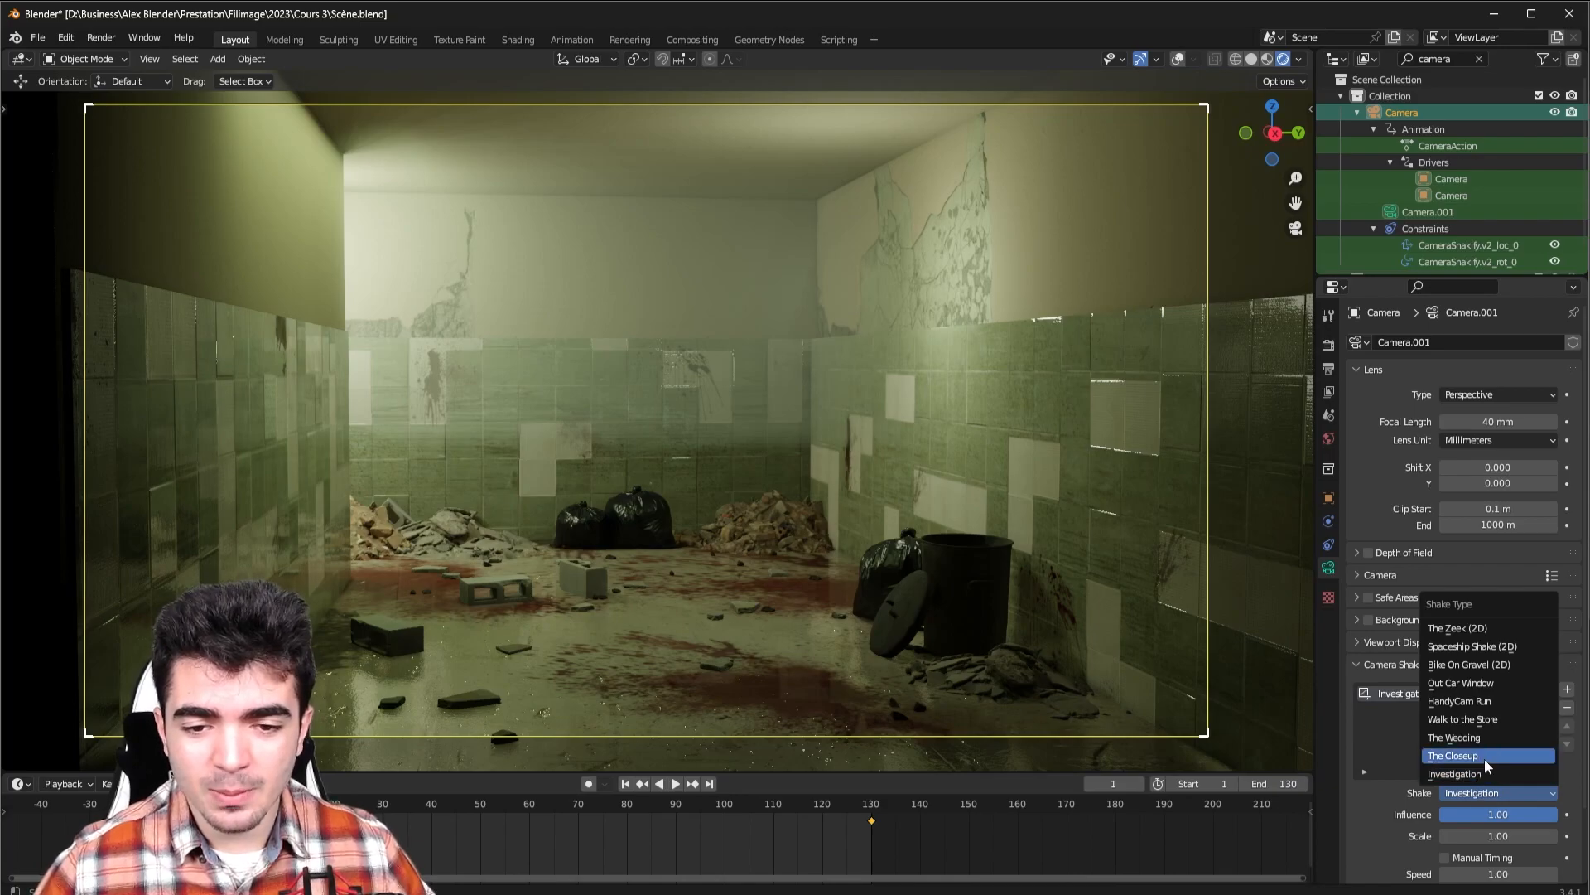
pyautogui.click(1483, 754)
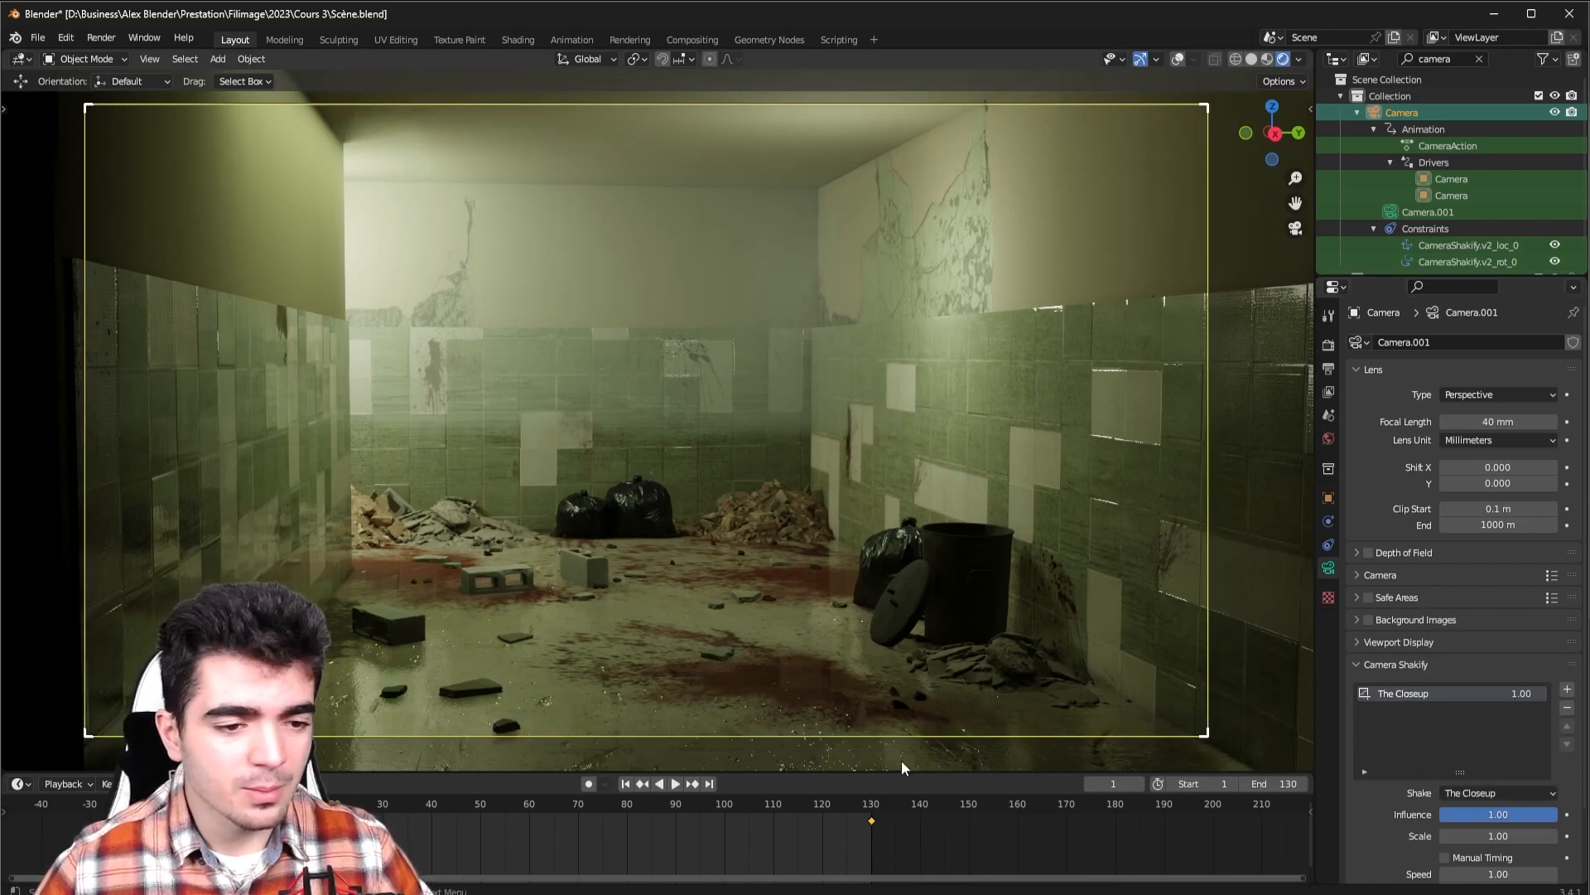
pyautogui.click(676, 784)
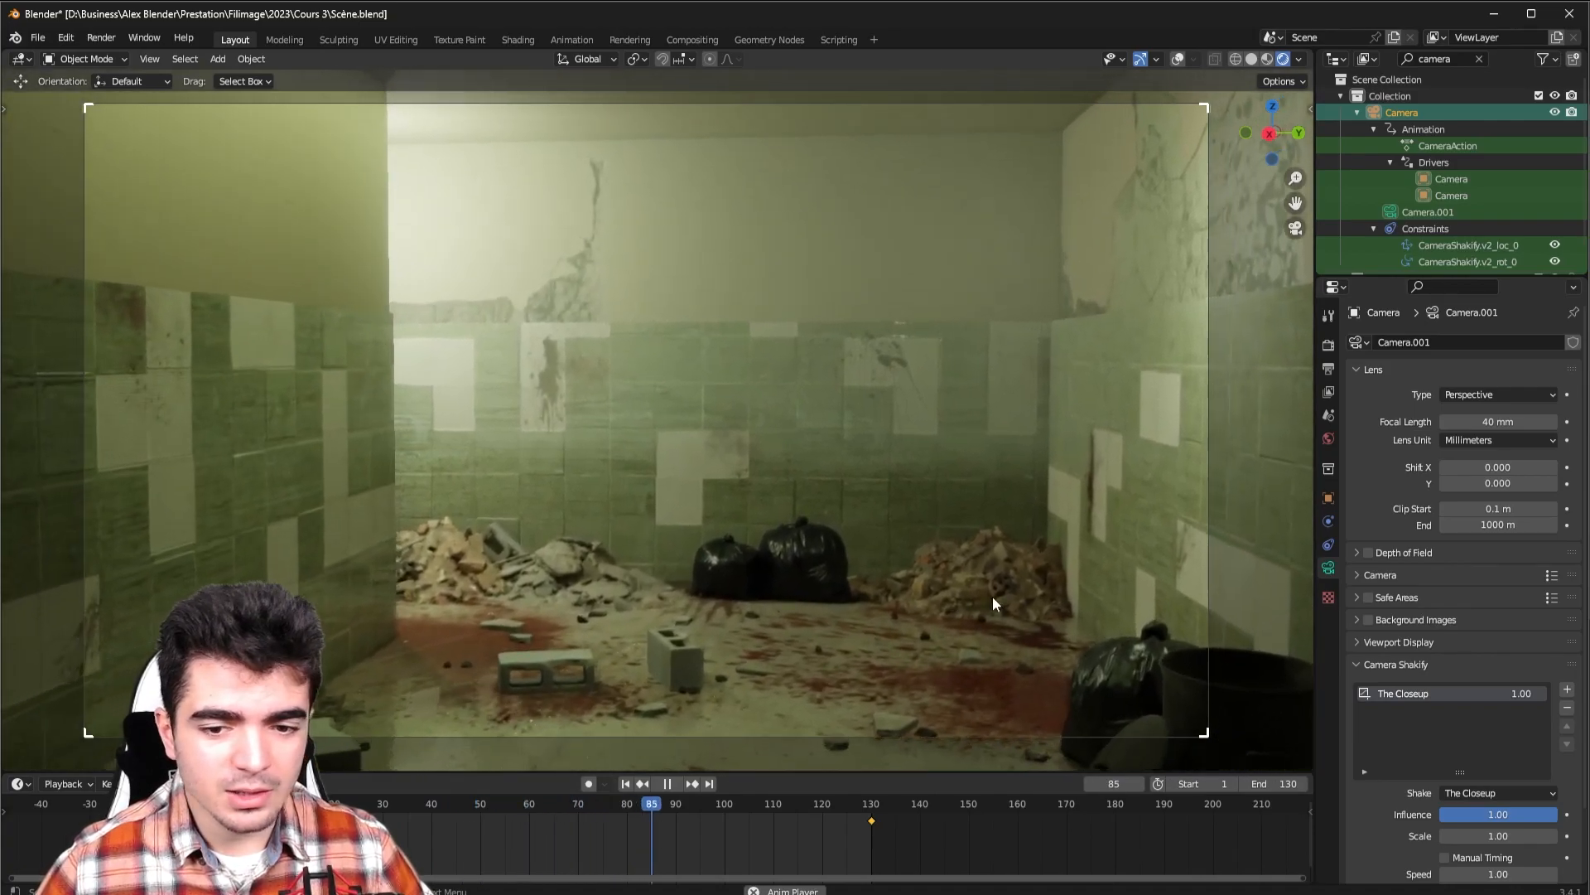
# Switch the shake type to The Wedding while the animation plays to preview its movement.
pyautogui.scroll(-1, 1419, 699)
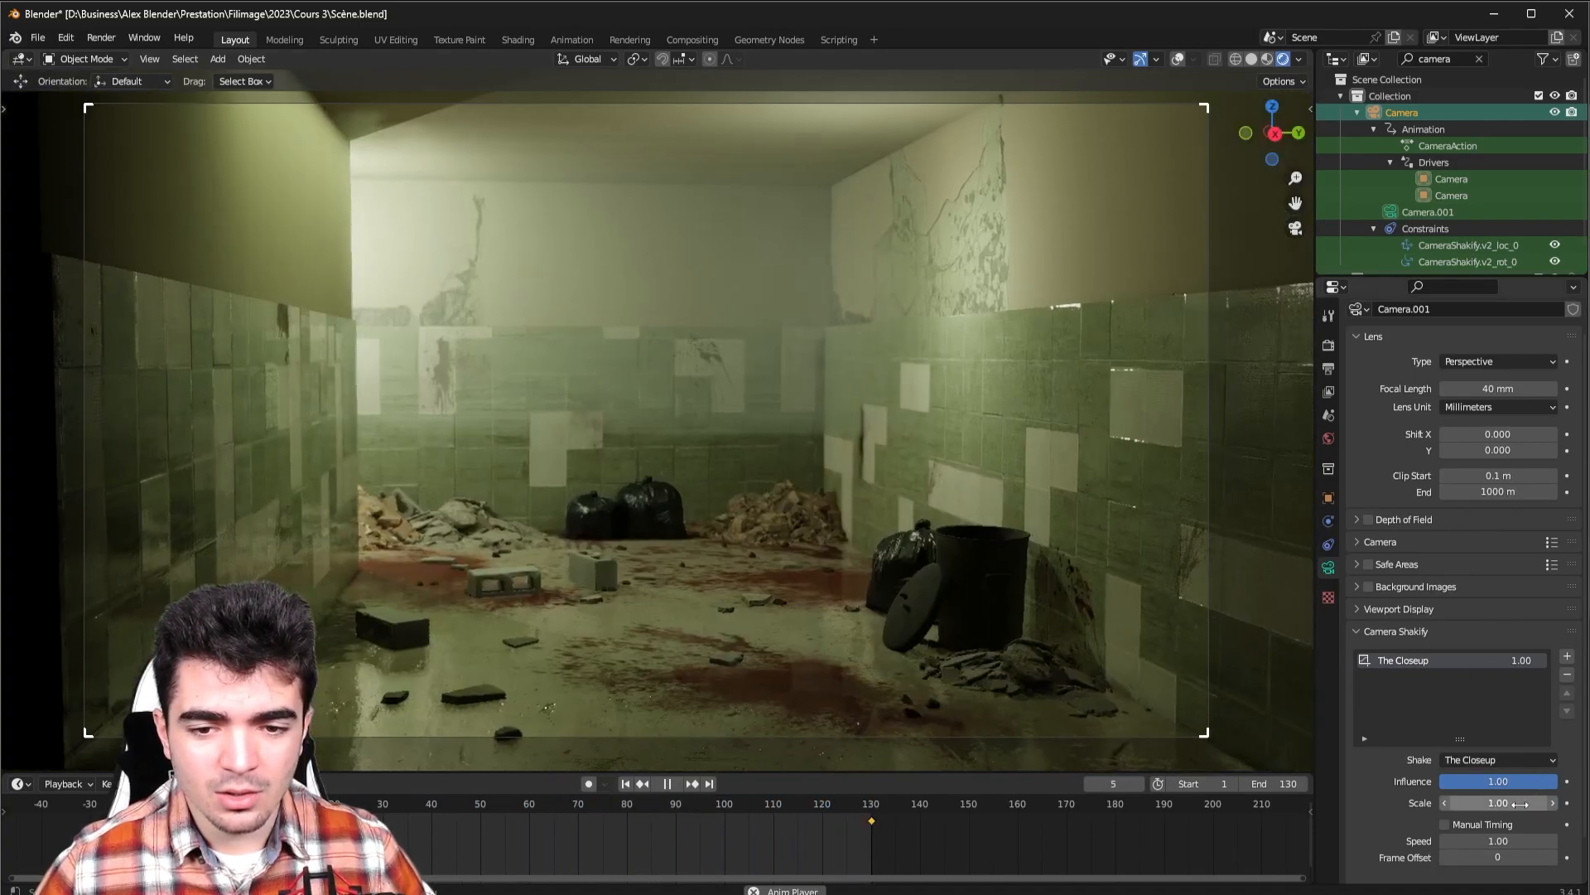
pyautogui.click(1493, 760)
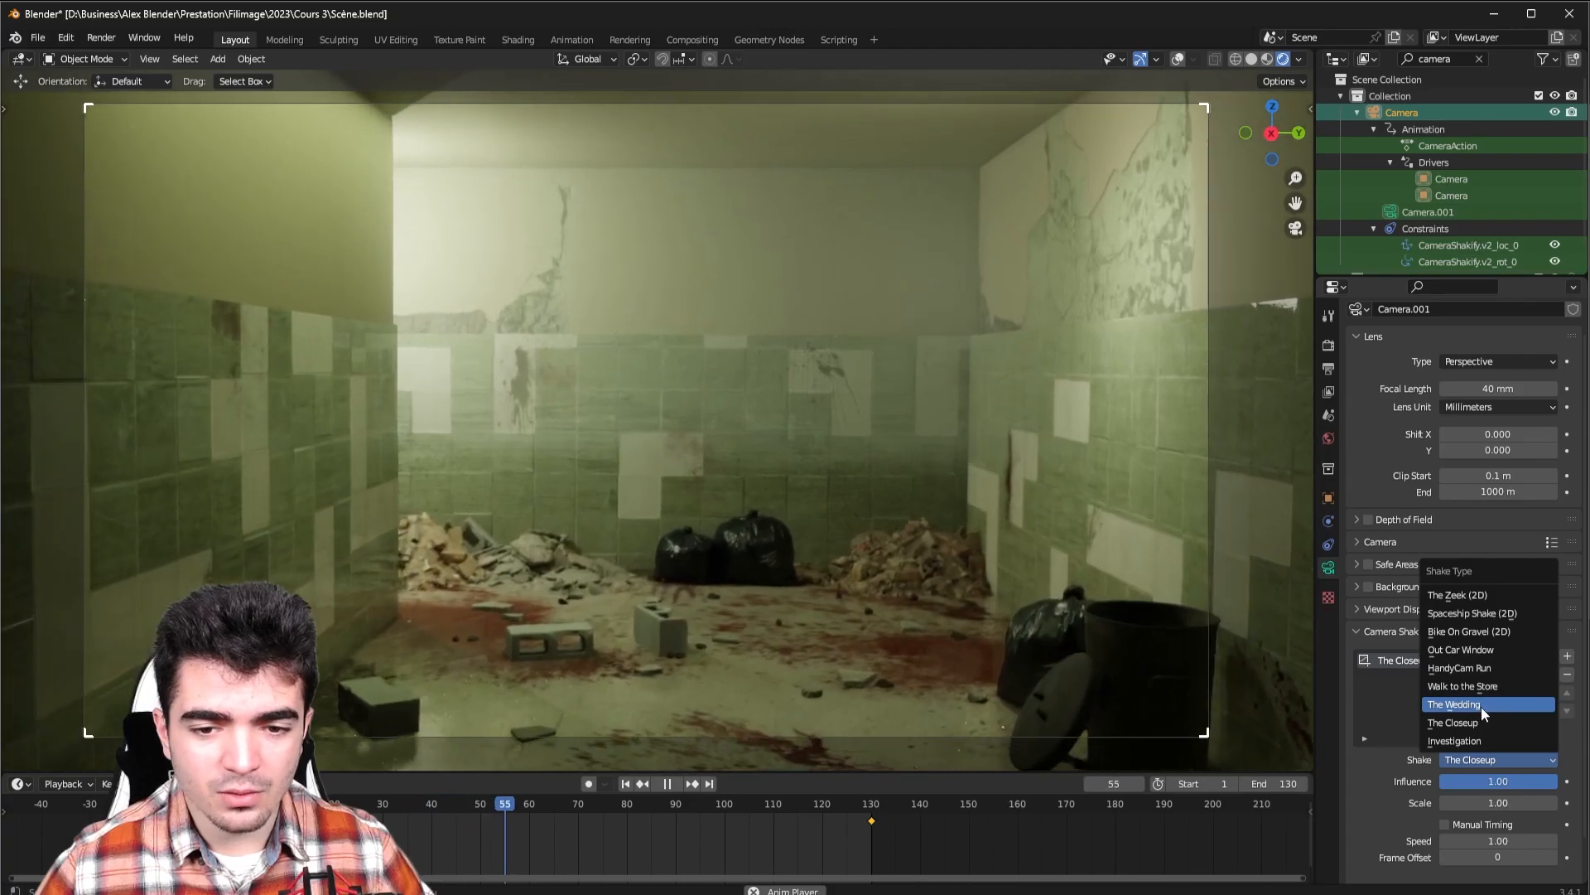
pyautogui.click(1481, 708)
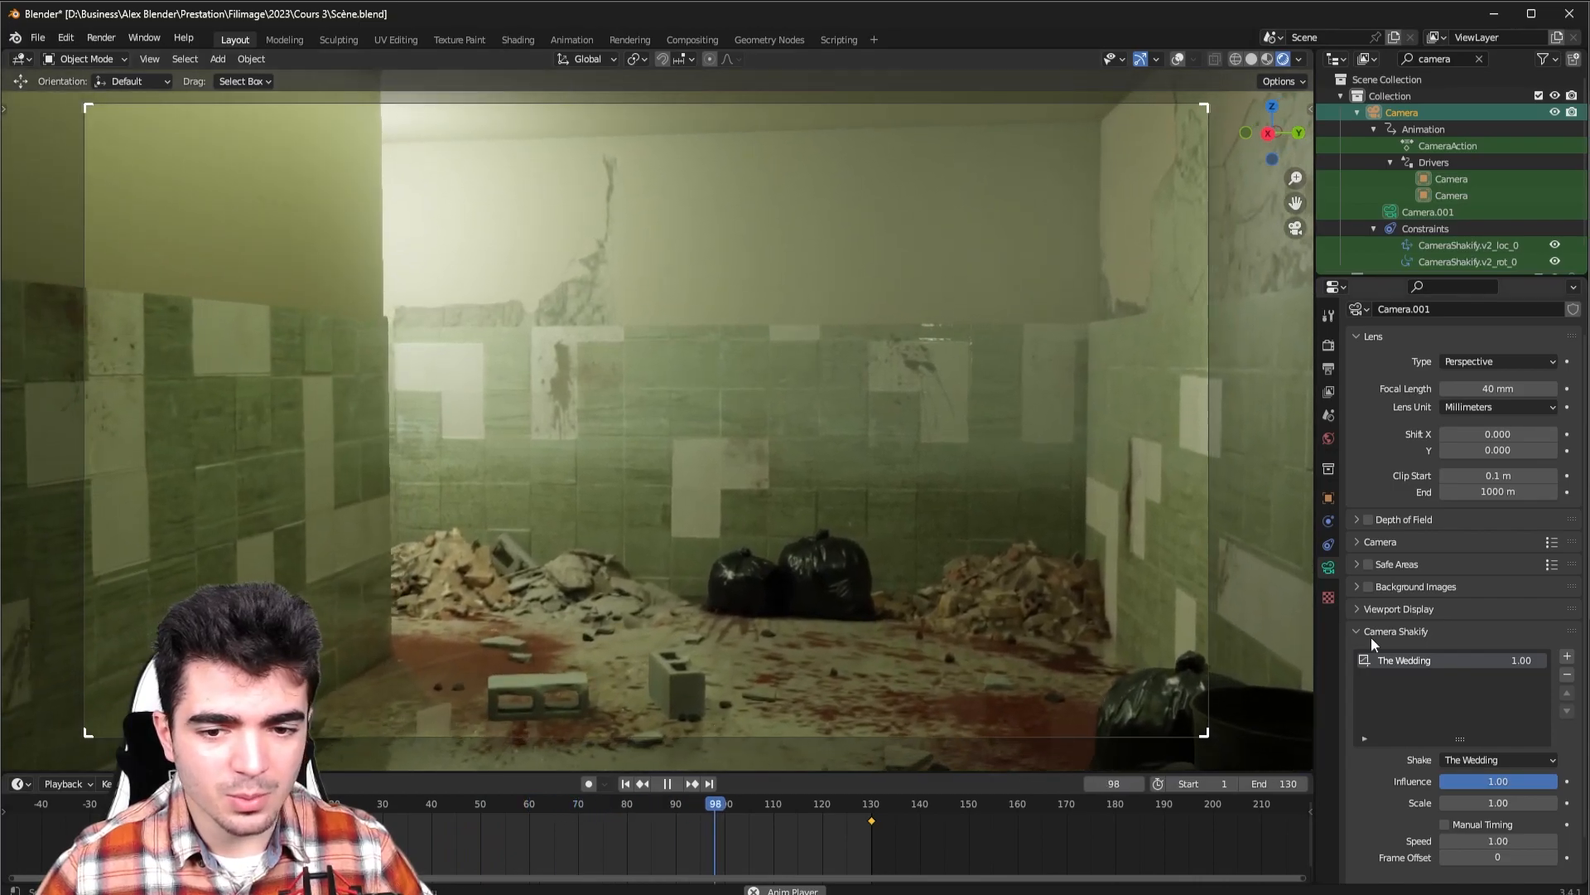
# Set the shake's influence to 3 and play the animation to preview the stronger movement.
pyautogui.press('Escape')
pyautogui.doubleClick(1508, 781)
pyautogui.write('3')
pyautogui.press('Return')
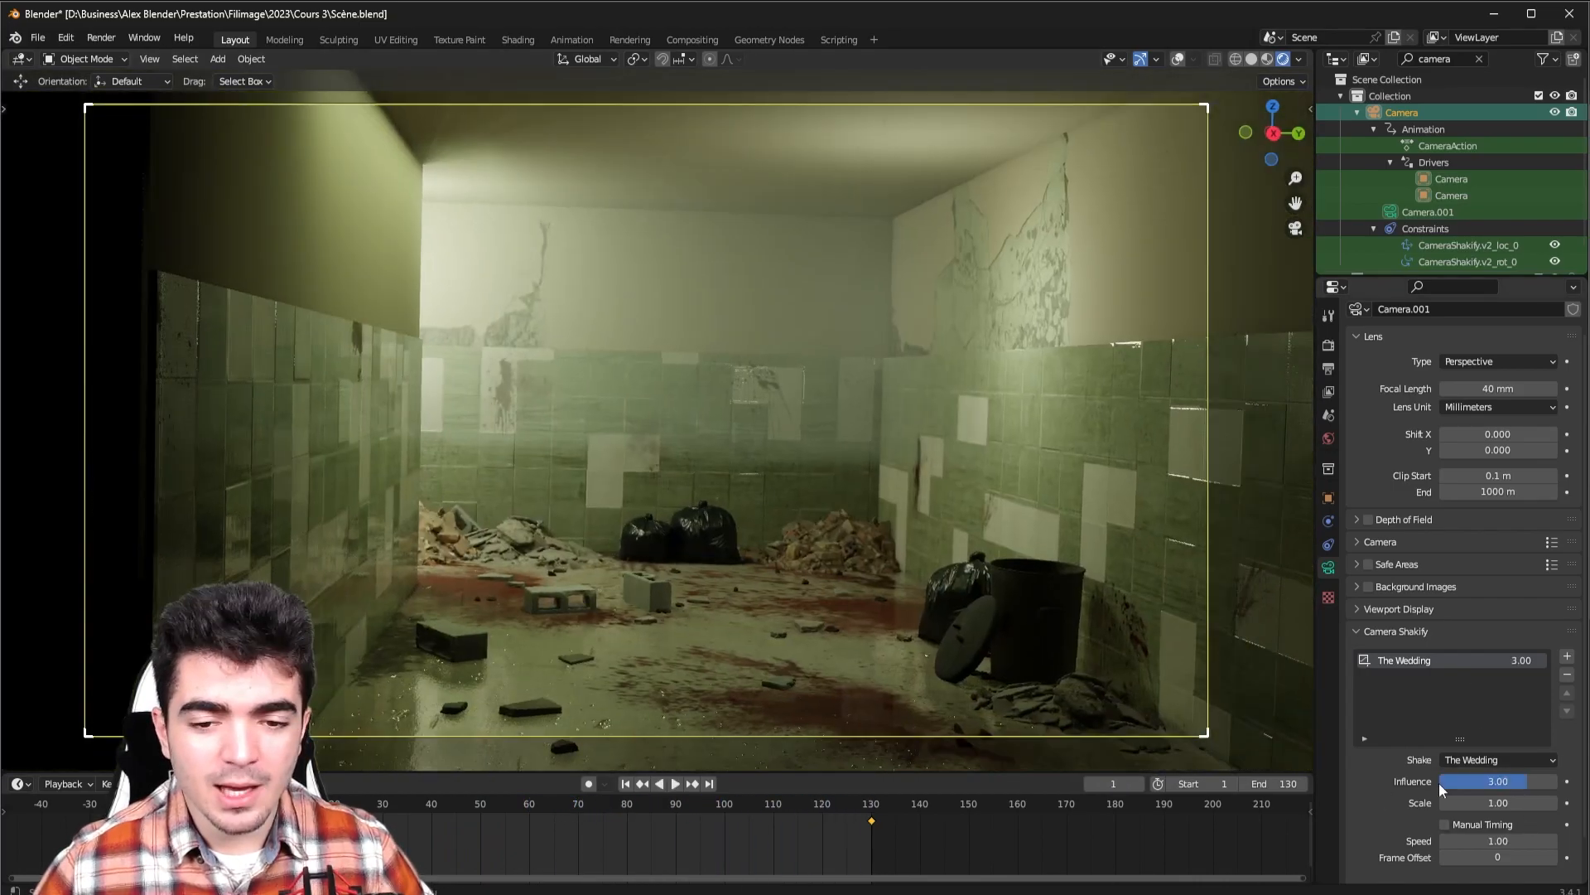
pyautogui.click(675, 784)
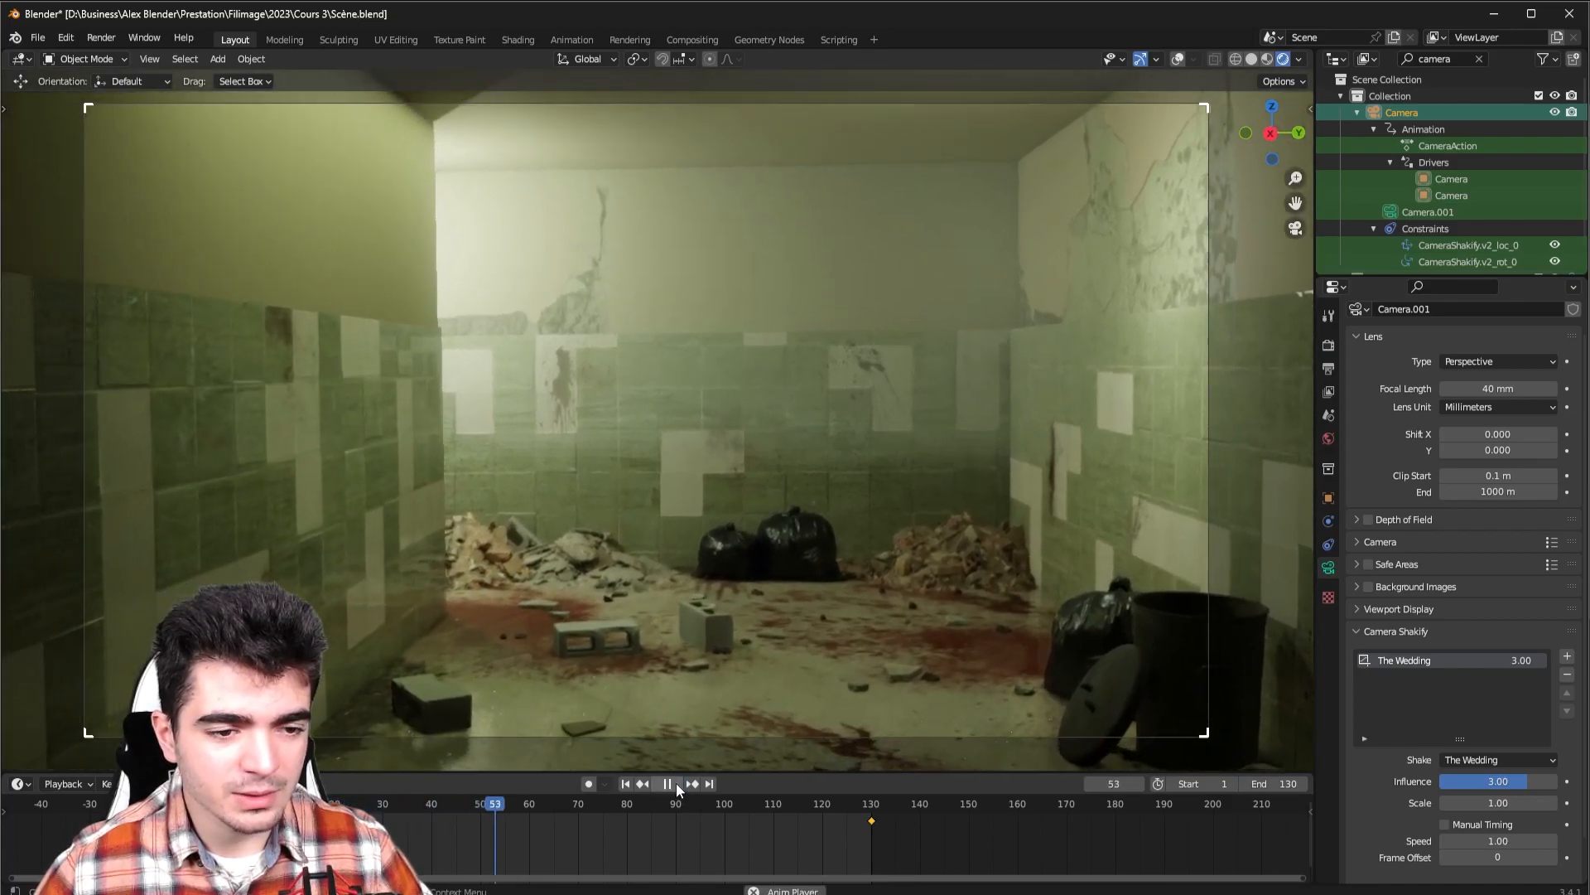
pyautogui.click(676, 782)
# Change the shake type to Walk to the Store and return to the first frame.
pyautogui.click(1501, 758)
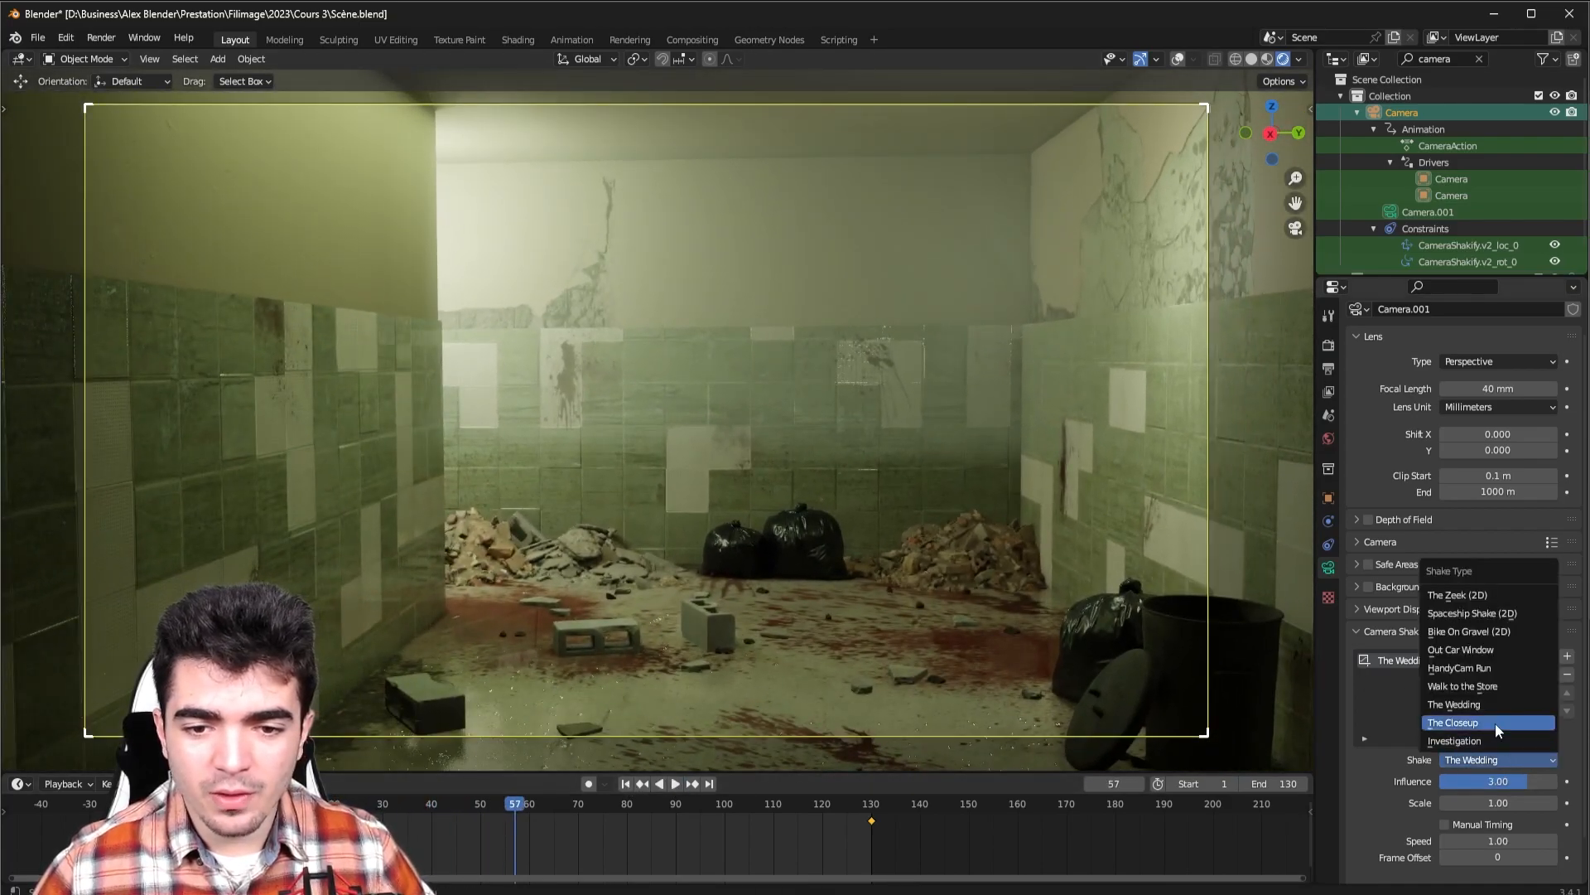
pyautogui.click(1463, 687)
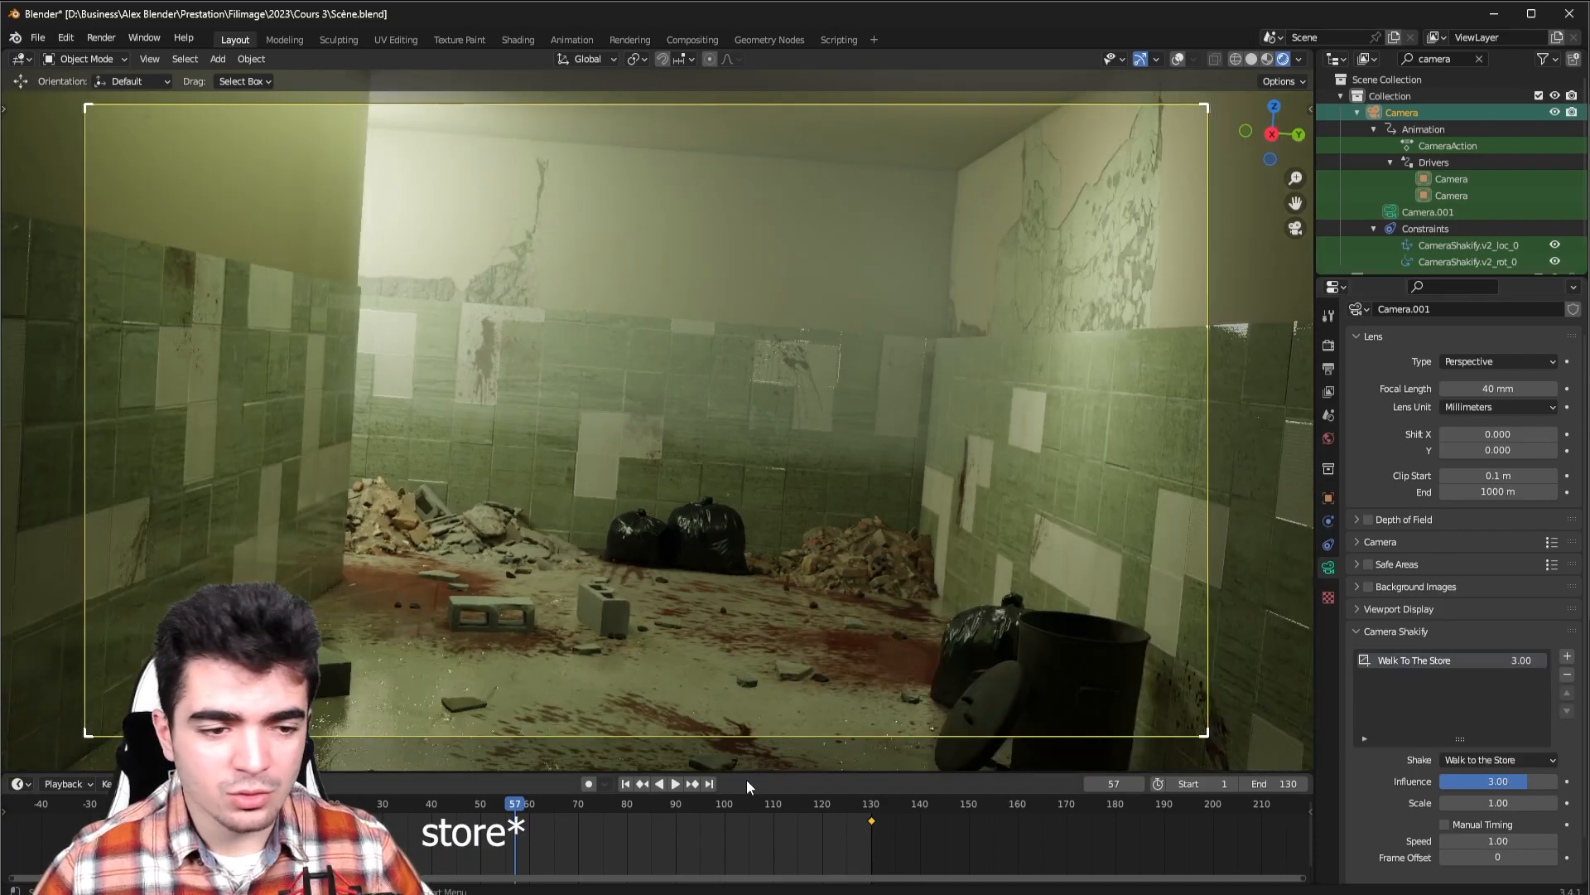
pyautogui.click(626, 783)
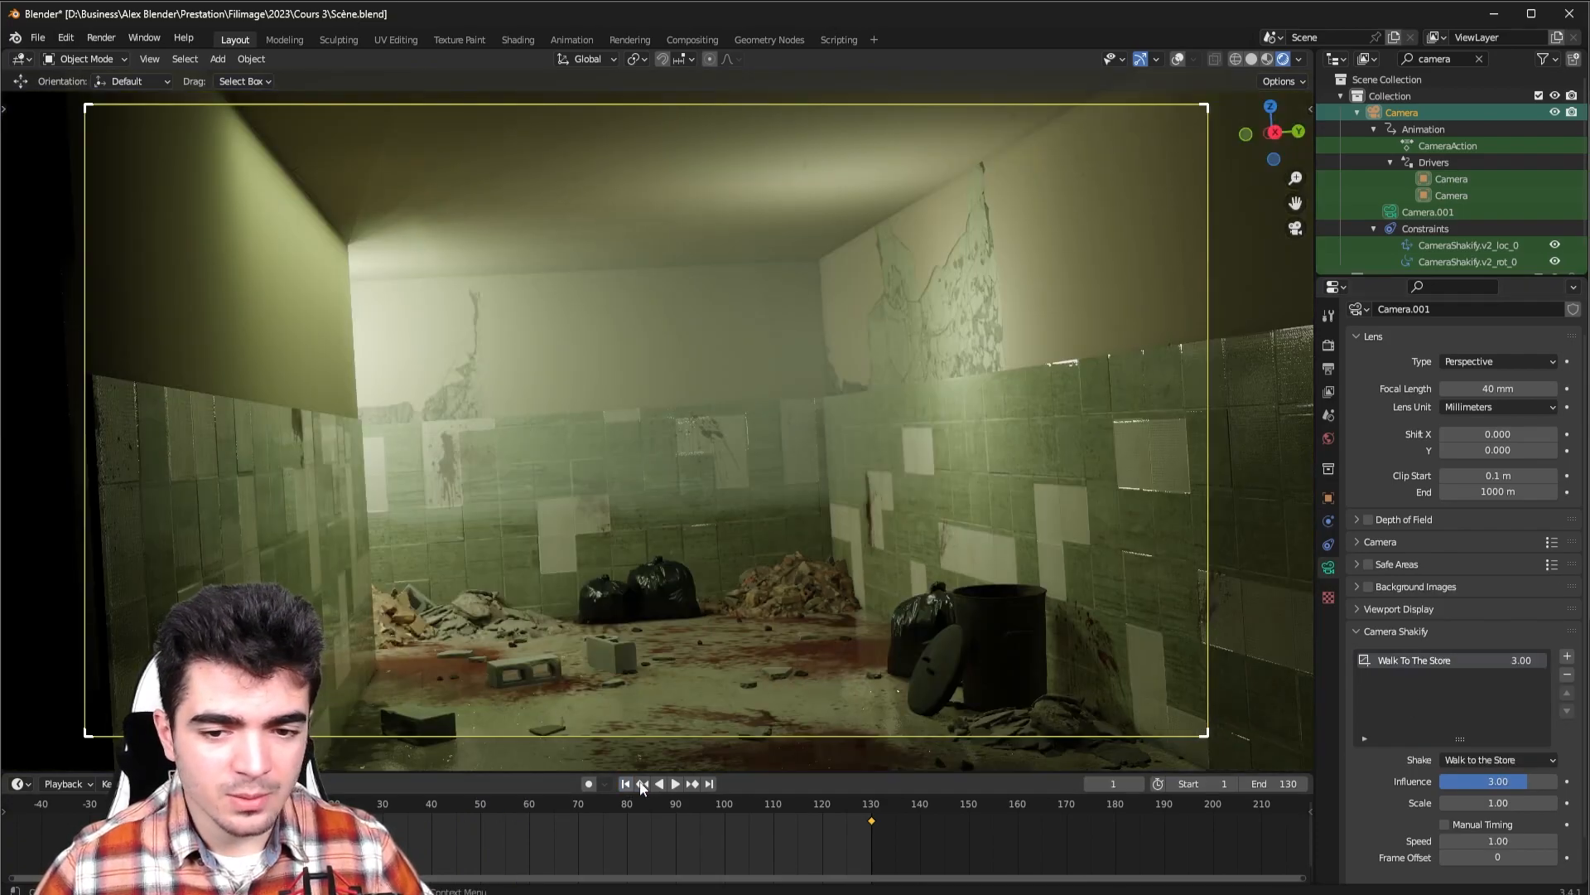
# Set the Walk to the Store shake's influence to 1 and play the animation to preview it.
pyautogui.doubleClick(1507, 787)
pyautogui.write('1')
pyautogui.press('Return')
pyautogui.press('space')
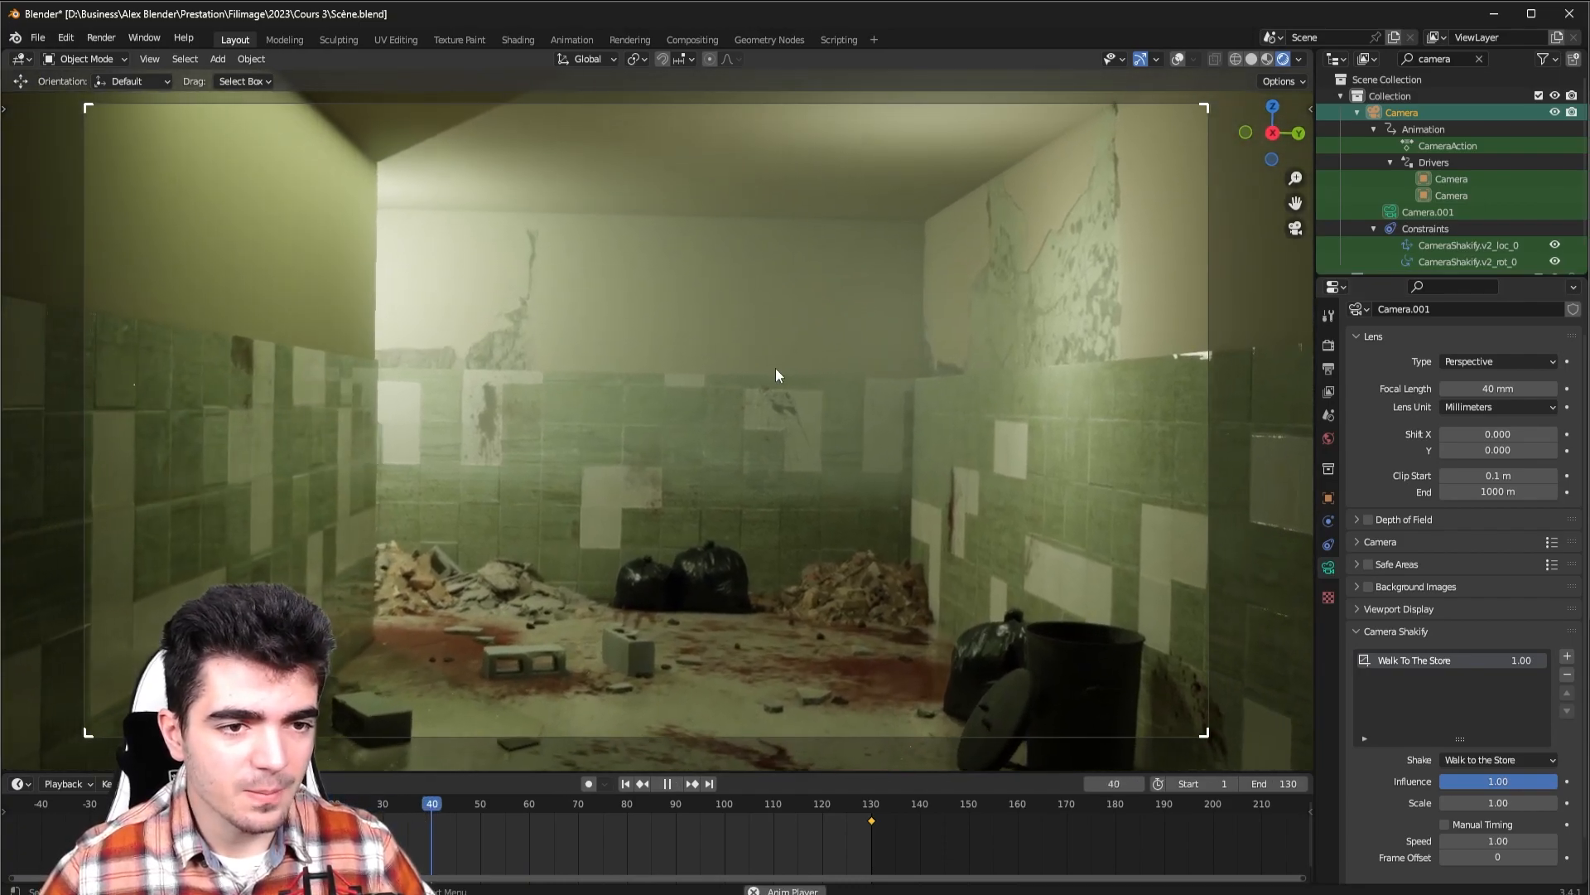
# Switch the shake type to HandyCam Run during playback to preview it, and stop the animation.
pyautogui.click(1499, 759)
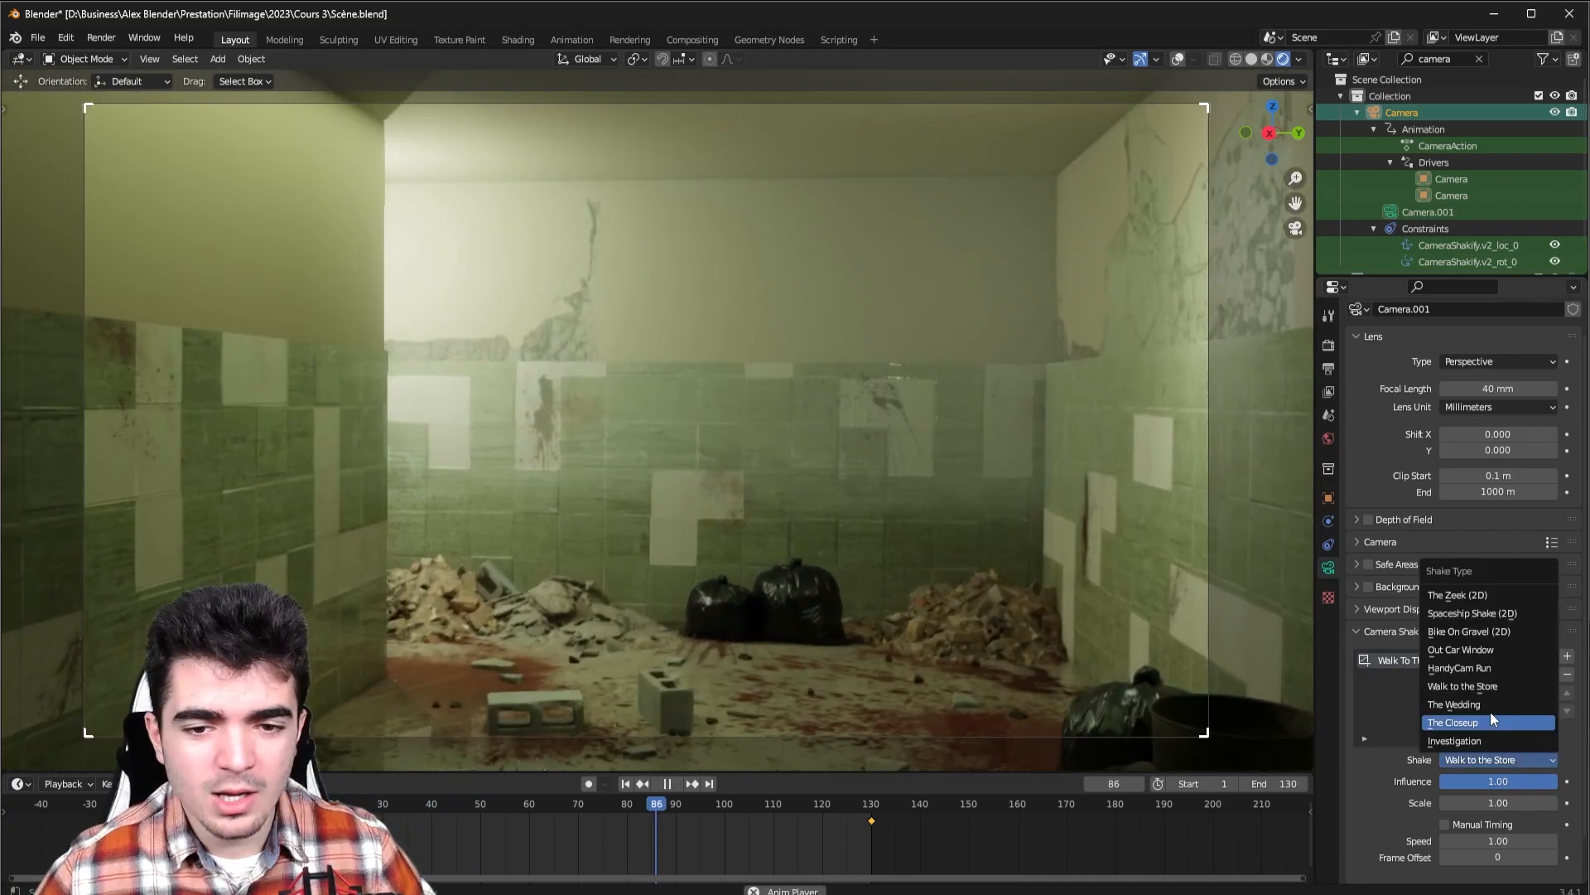
pyautogui.click(1481, 667)
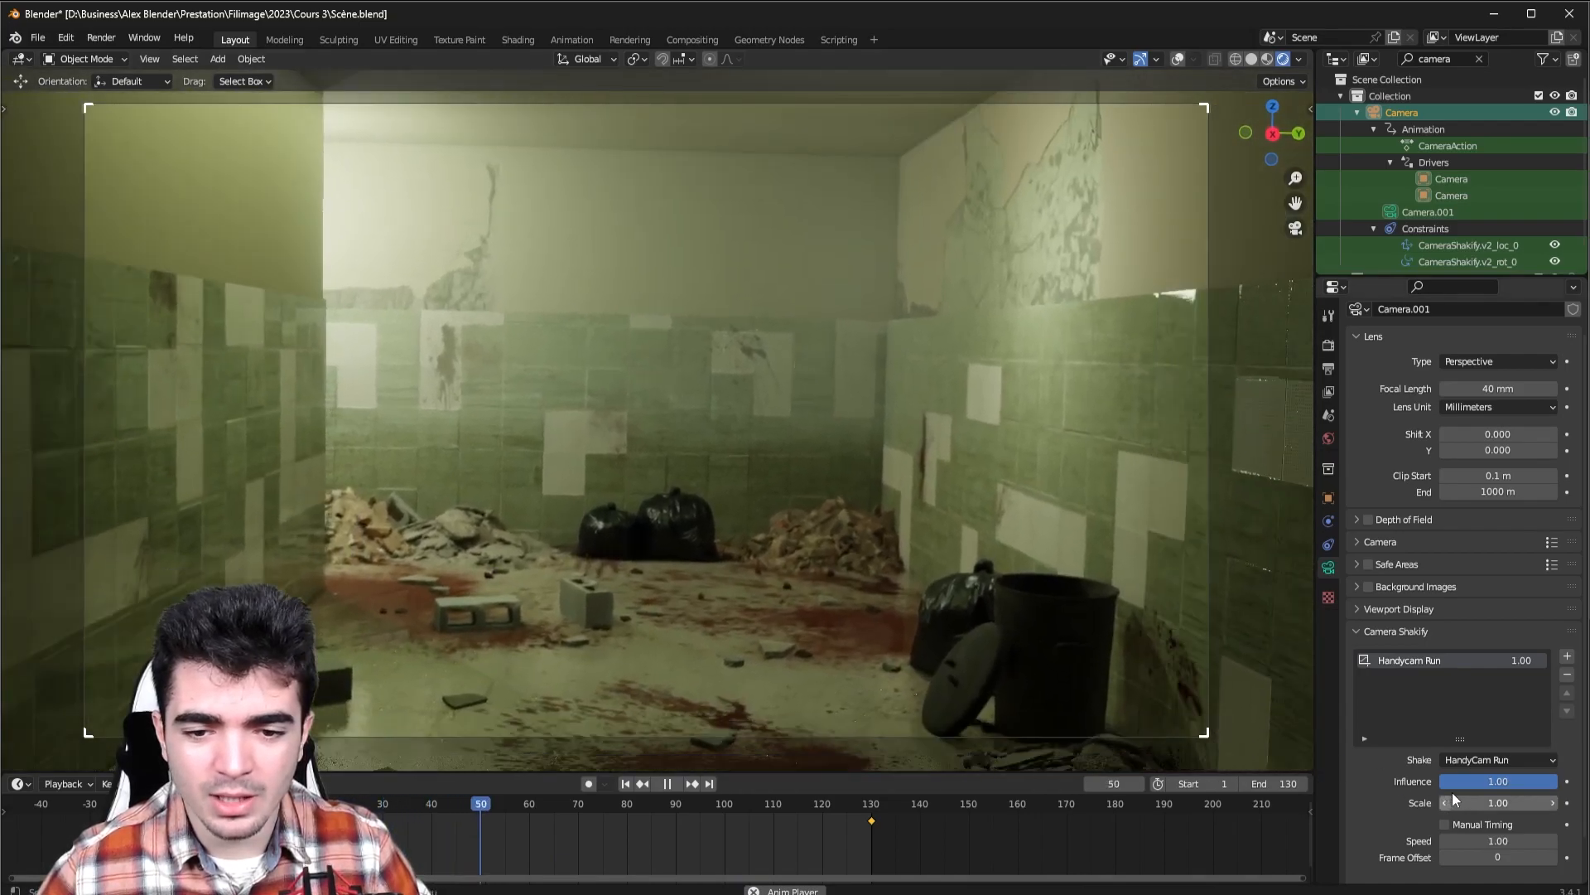
pyautogui.moveTo(1453, 783)
pyautogui.mouseDown()
pyautogui.moveTo(1382, 783)
pyautogui.moveTo(1454, 782)
pyautogui.mouseUp()
pyautogui.press('space')
# Change the shake type to Out Car Window and play the animation to preview it.
pyautogui.click(1453, 760)
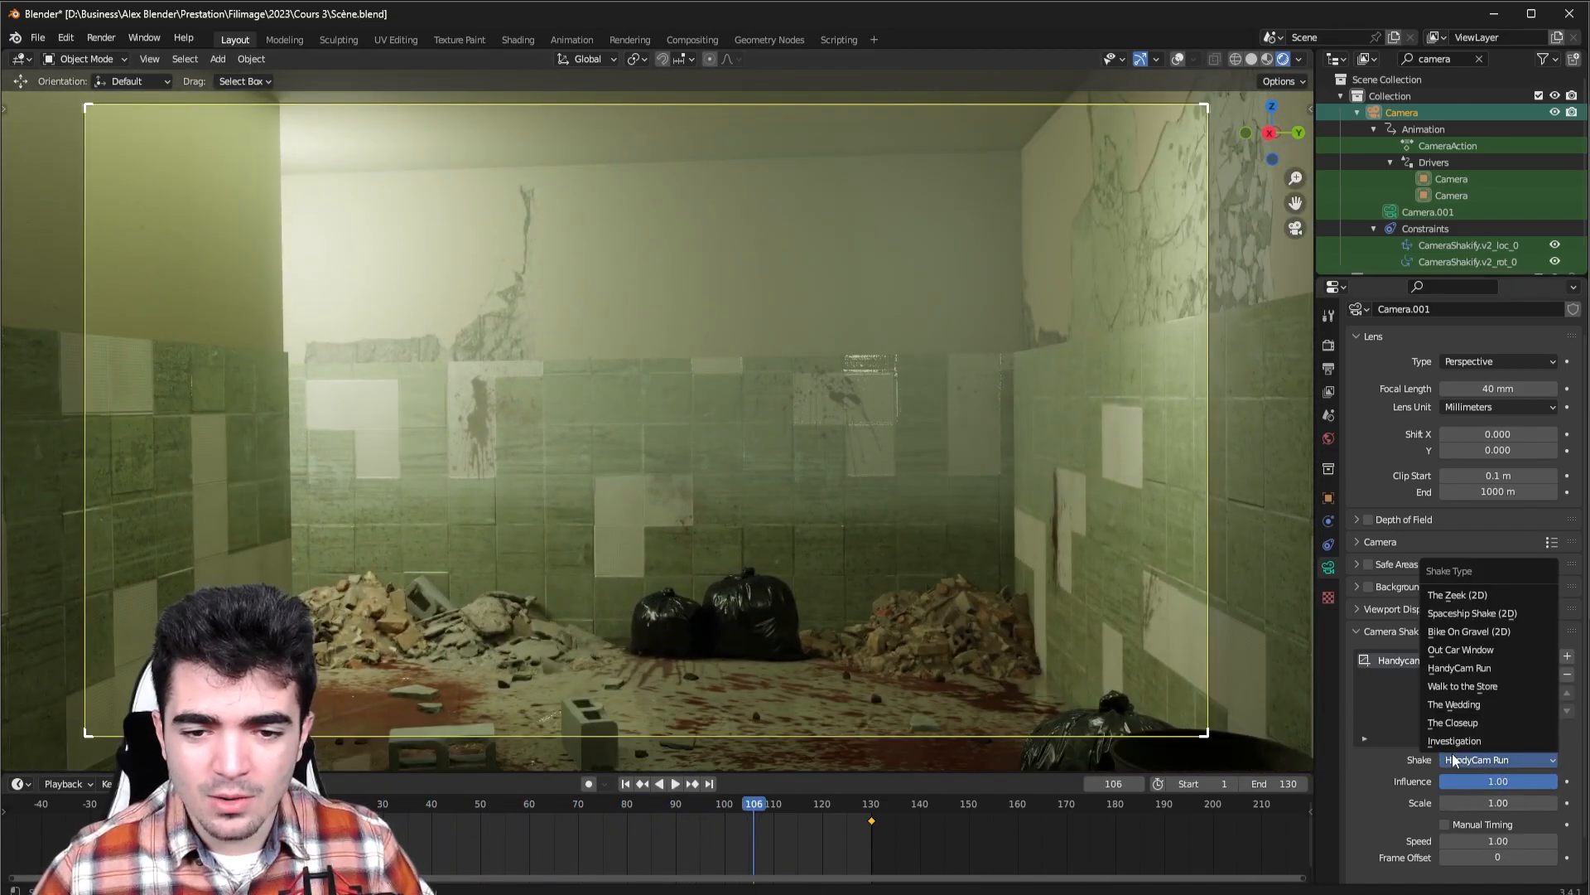
pyautogui.click(1480, 651)
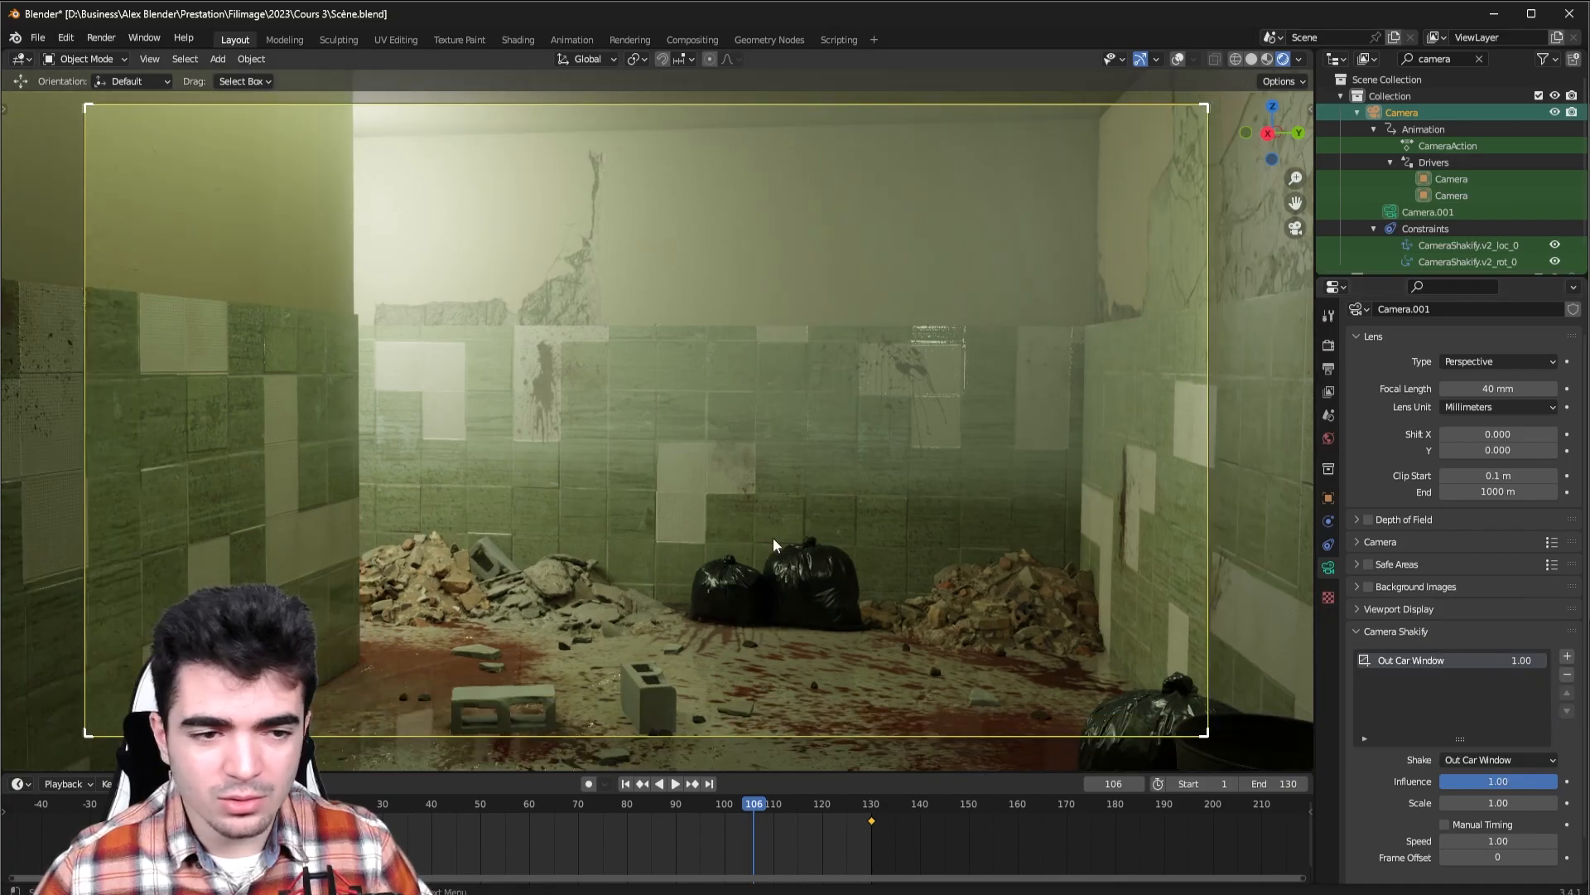
pyautogui.press('space')
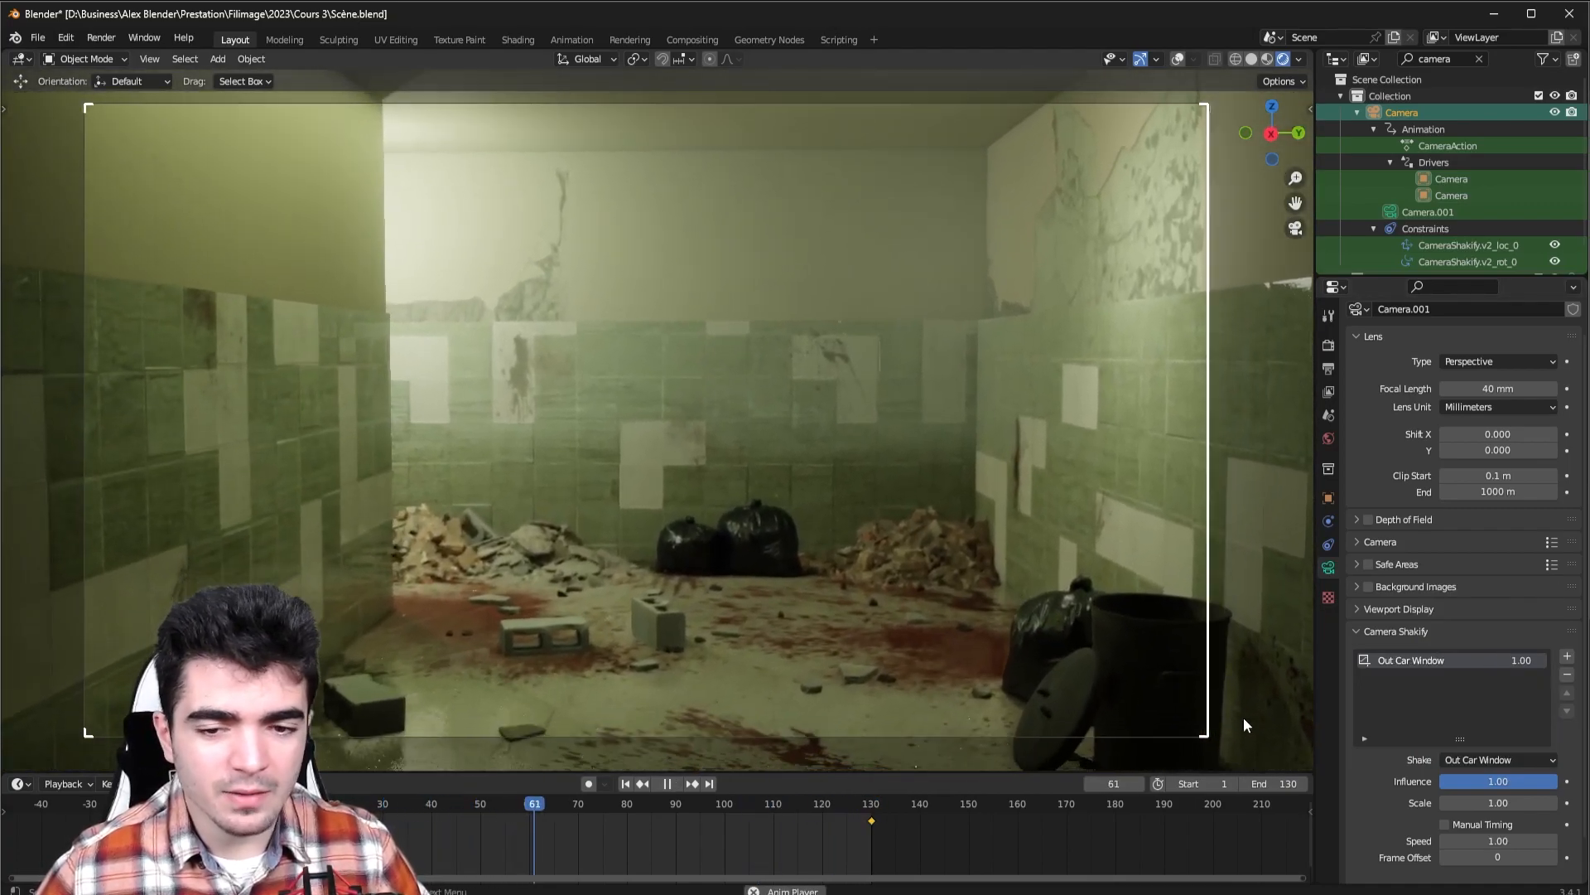
# Preview the Bike On Gravel (2D) shake type and the Spaceship Shake (2D) type while the animation plays.
pyautogui.click(1479, 758)
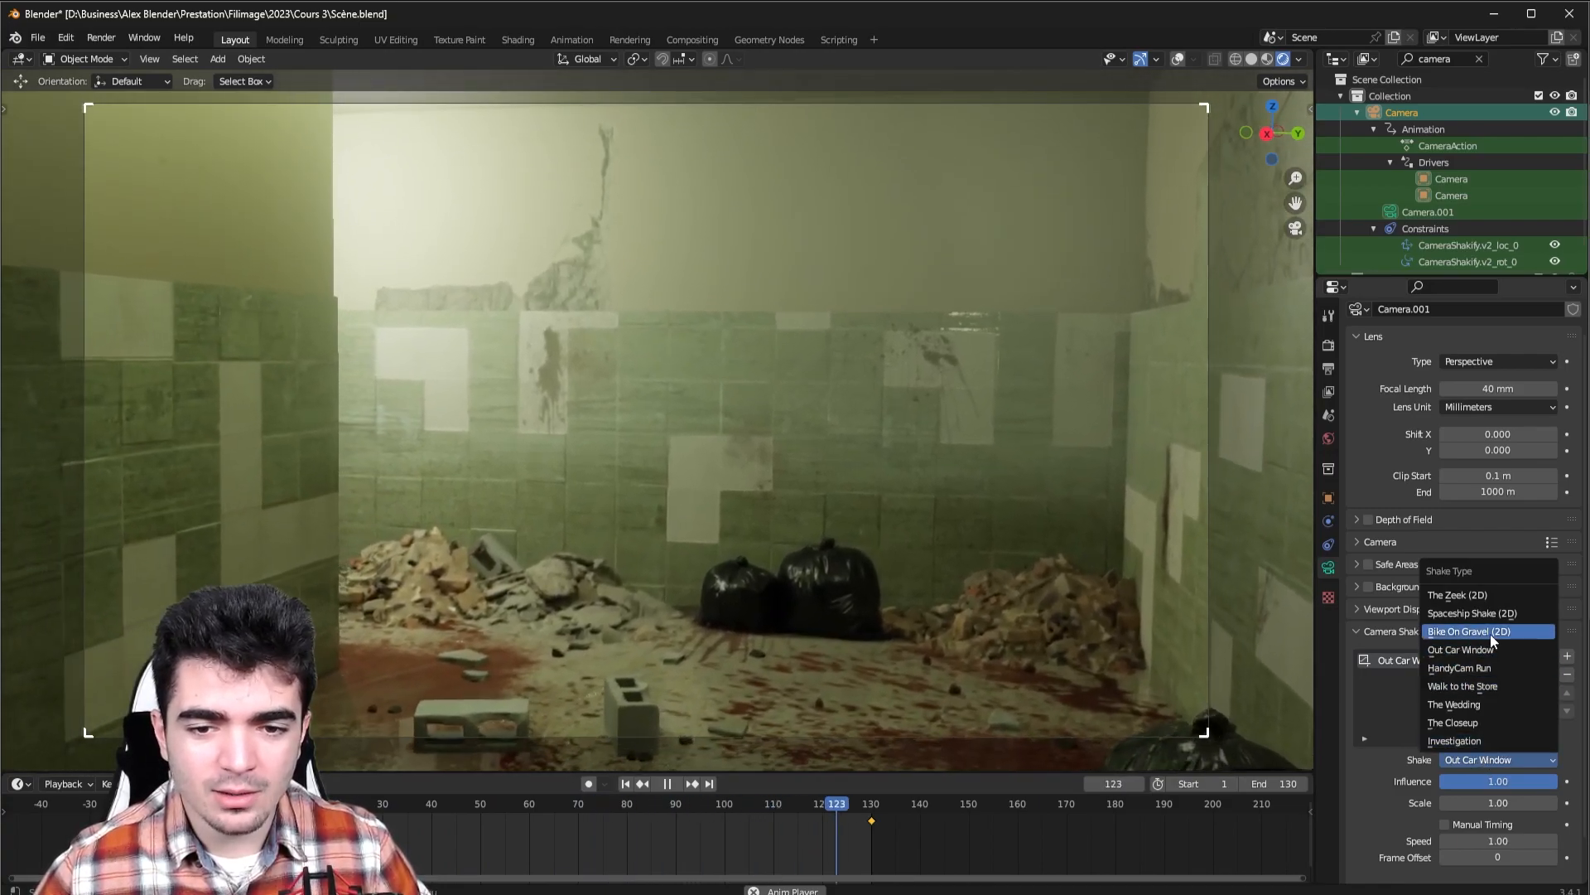
pyautogui.click(1490, 632)
pyautogui.click(1489, 759)
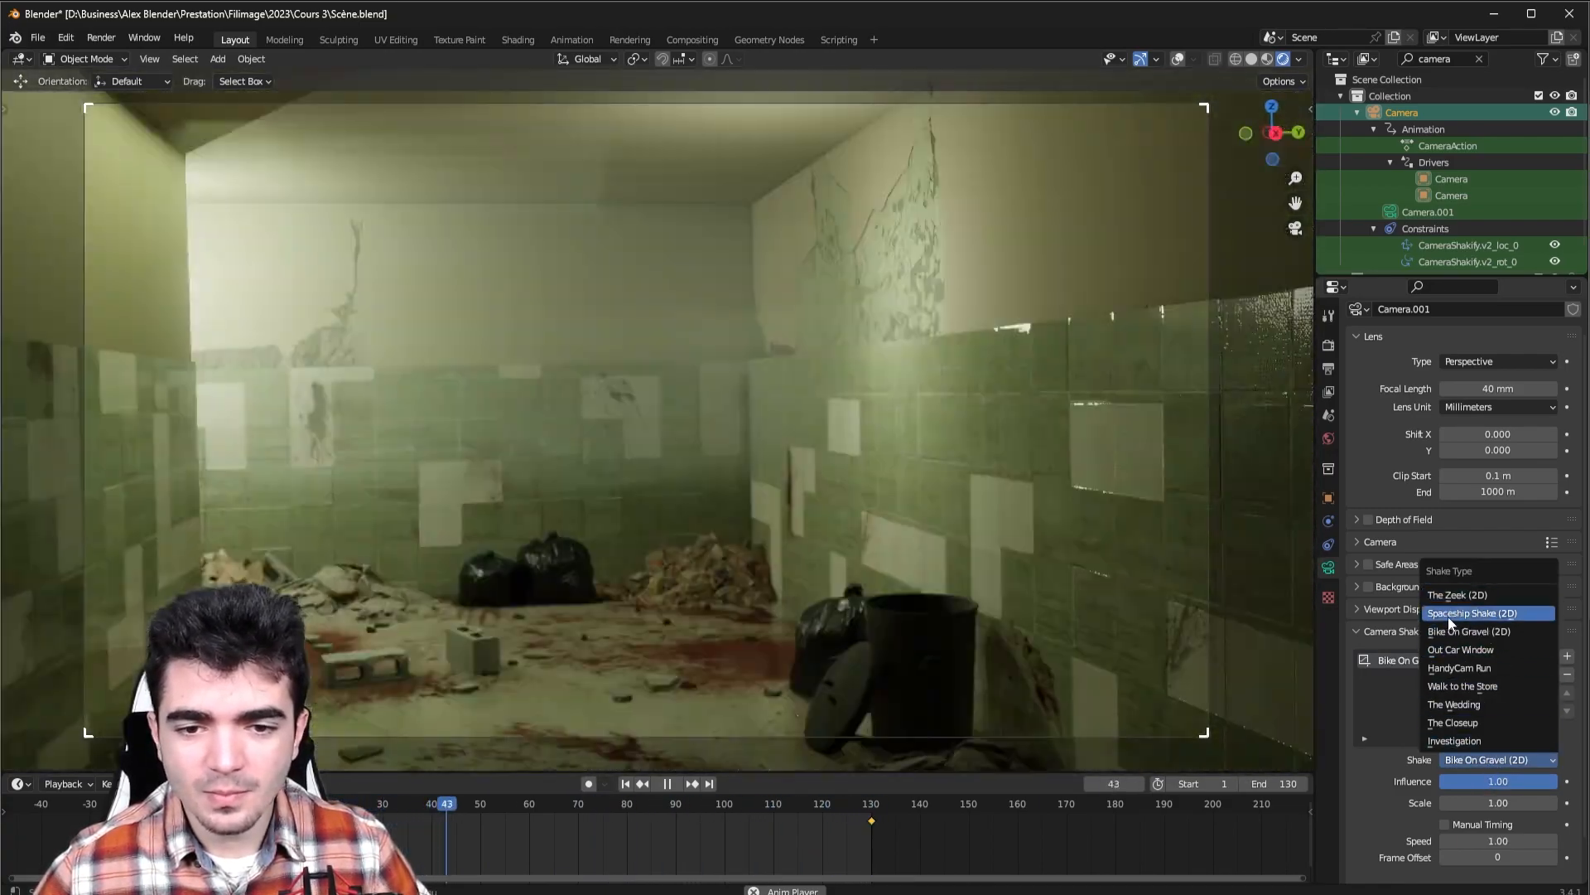
pyautogui.click(1450, 613)
# Switch the shake type to The Zeek (2D) to preview its movement, and stop the playback.
pyautogui.click(1514, 759)
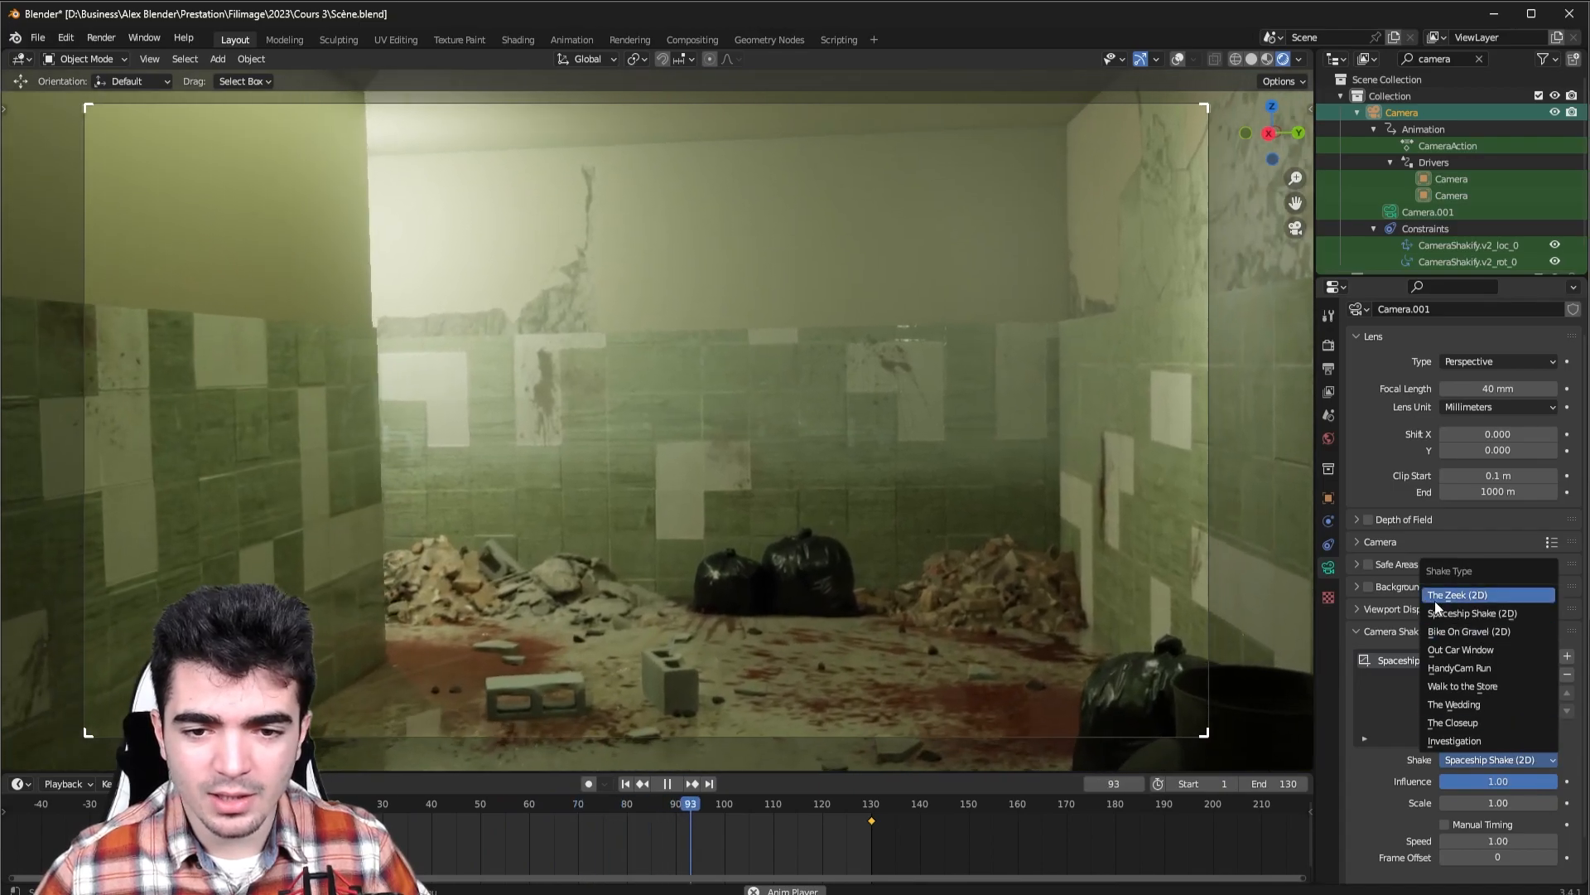
pyautogui.click(1466, 595)
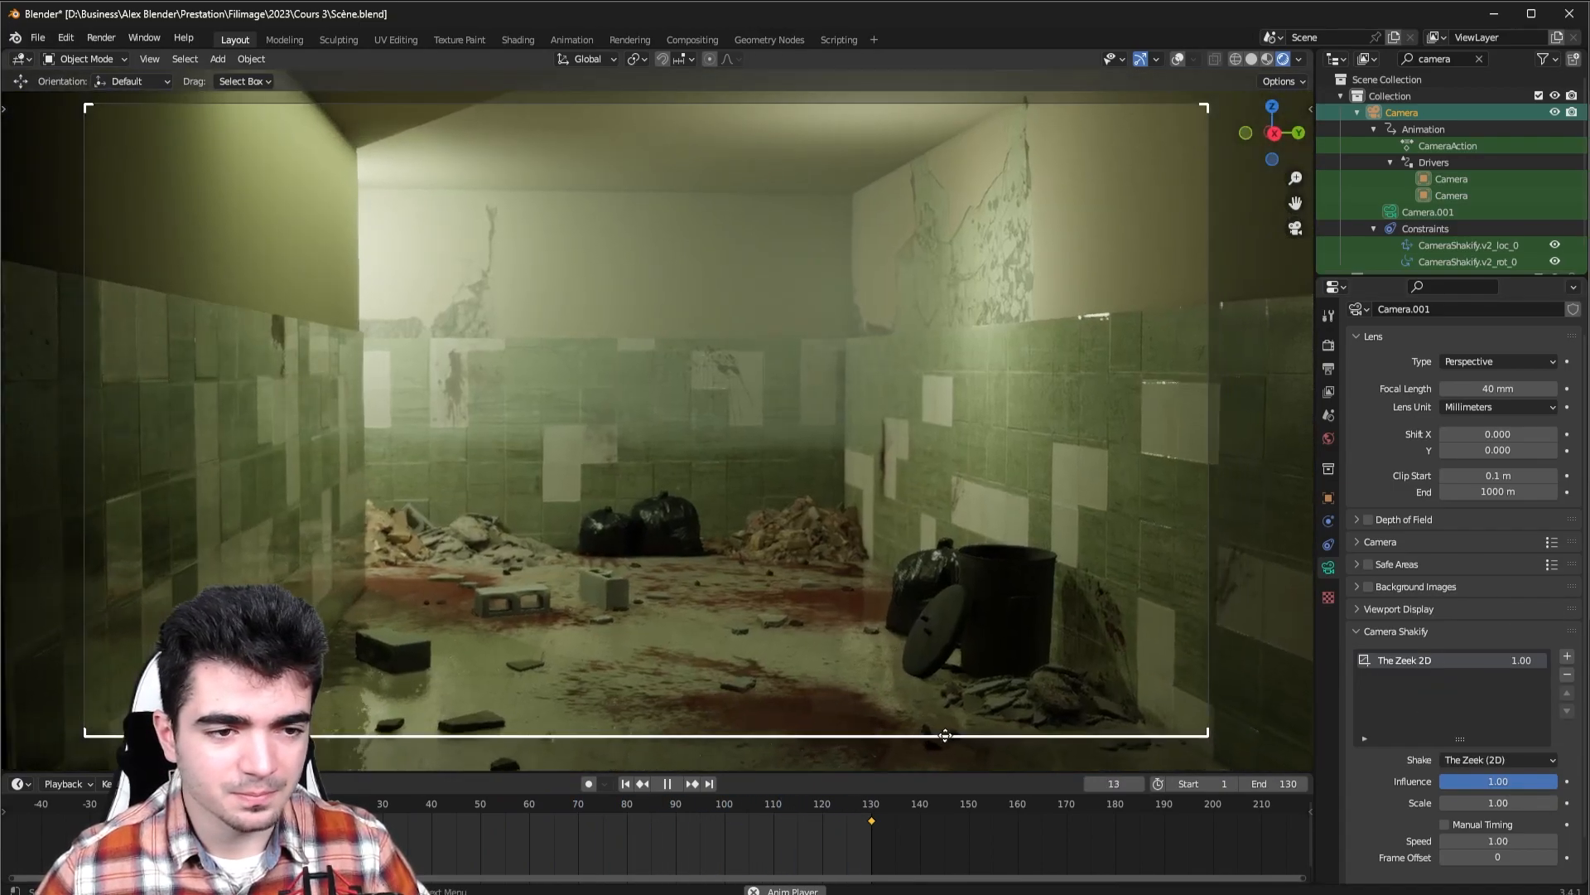
pyautogui.press('space')
# Set the shake type to Investigation with an influence of 0.5 and return to the first frame.
pyautogui.click(1512, 759)
pyautogui.click(1508, 742)
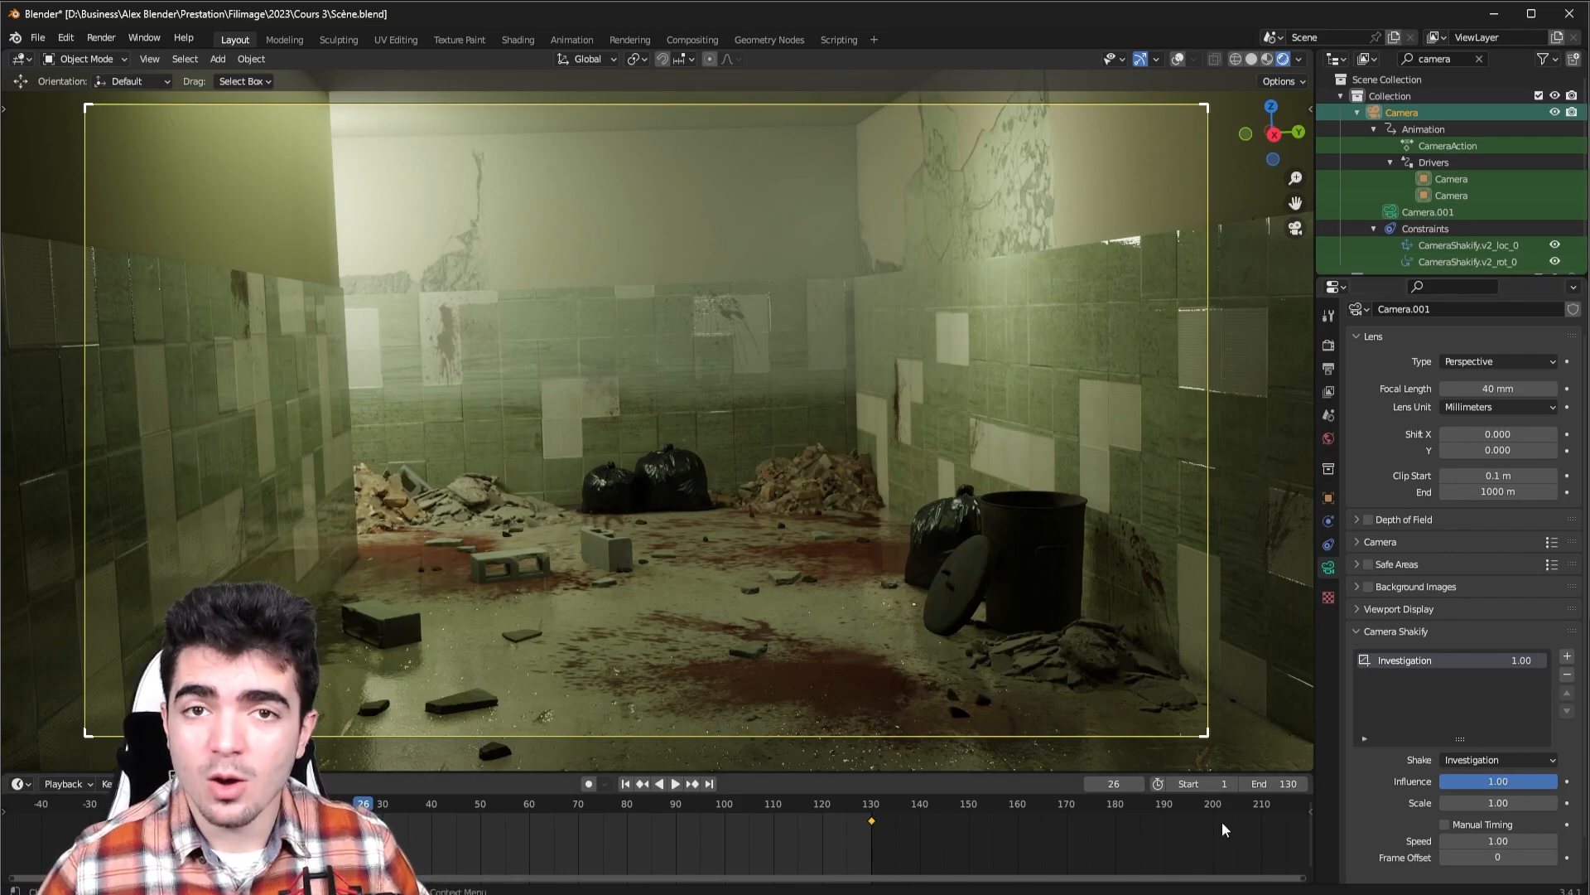
pyautogui.click(625, 783)
pyautogui.press('Return')
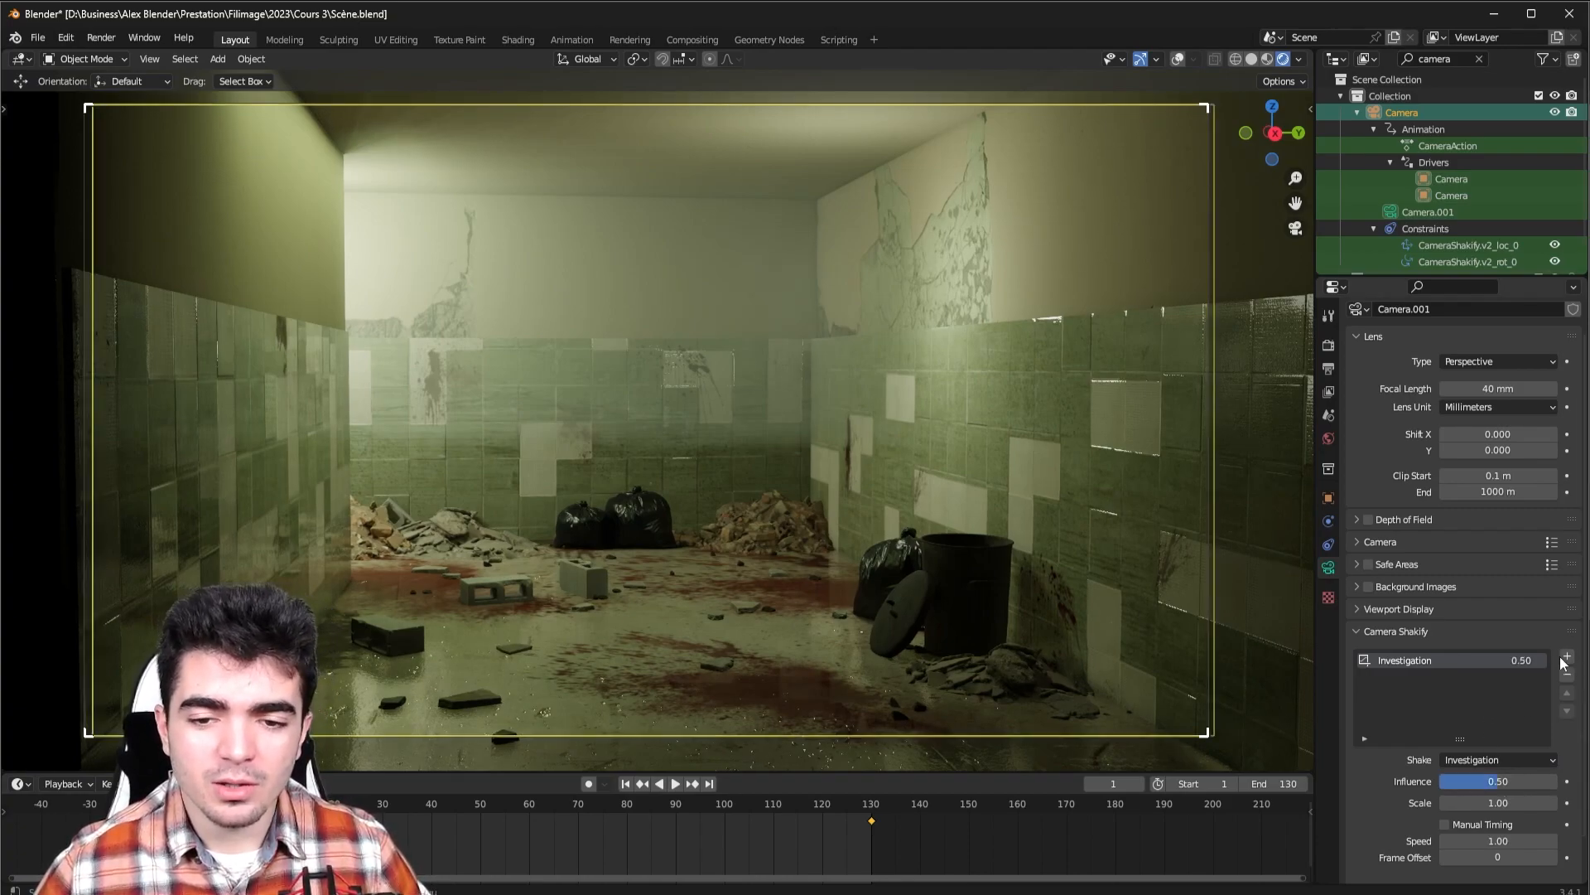
# Add a second camera shake of type HandyCam Run and play the animation to preview both shakes combined.
pyautogui.click(1566, 657)
pyautogui.click(1506, 761)
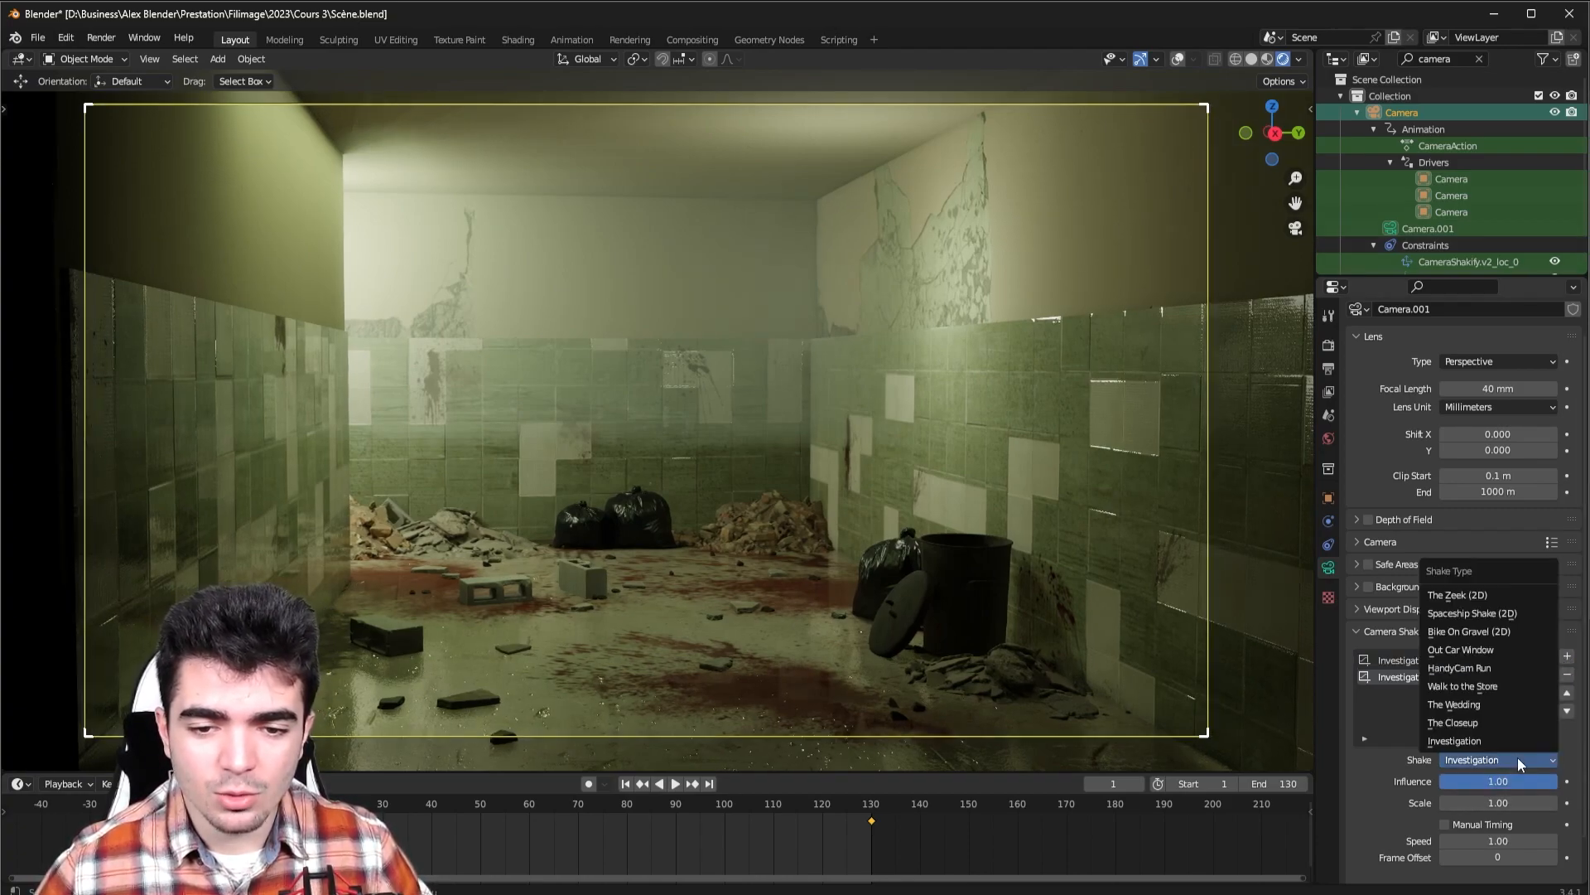
pyautogui.click(1439, 668)
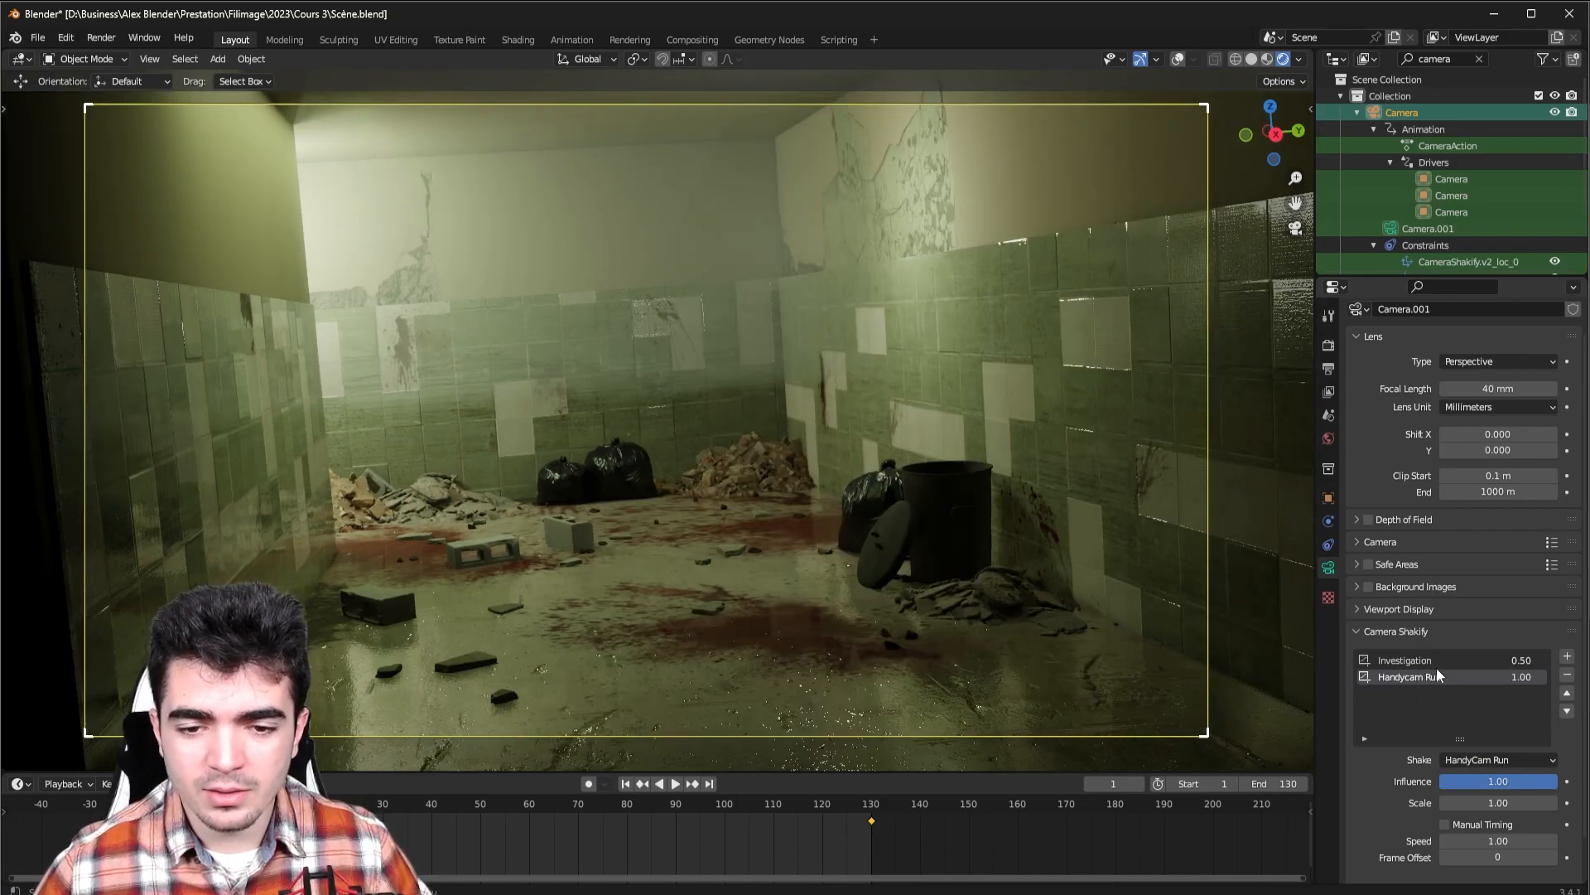
pyautogui.click(676, 785)
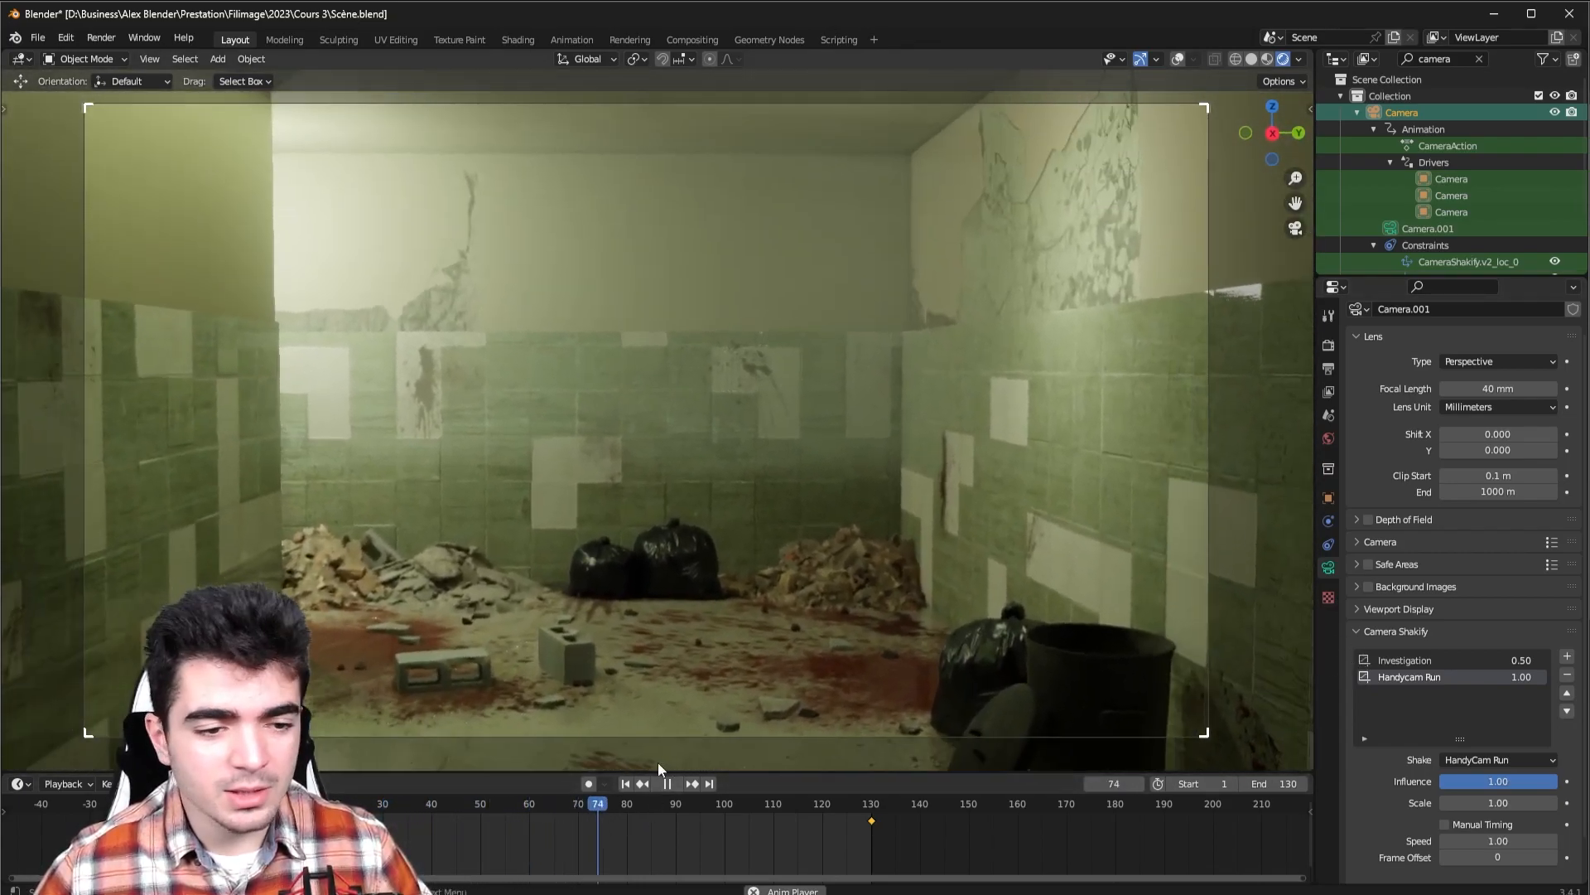
pyautogui.click(663, 785)
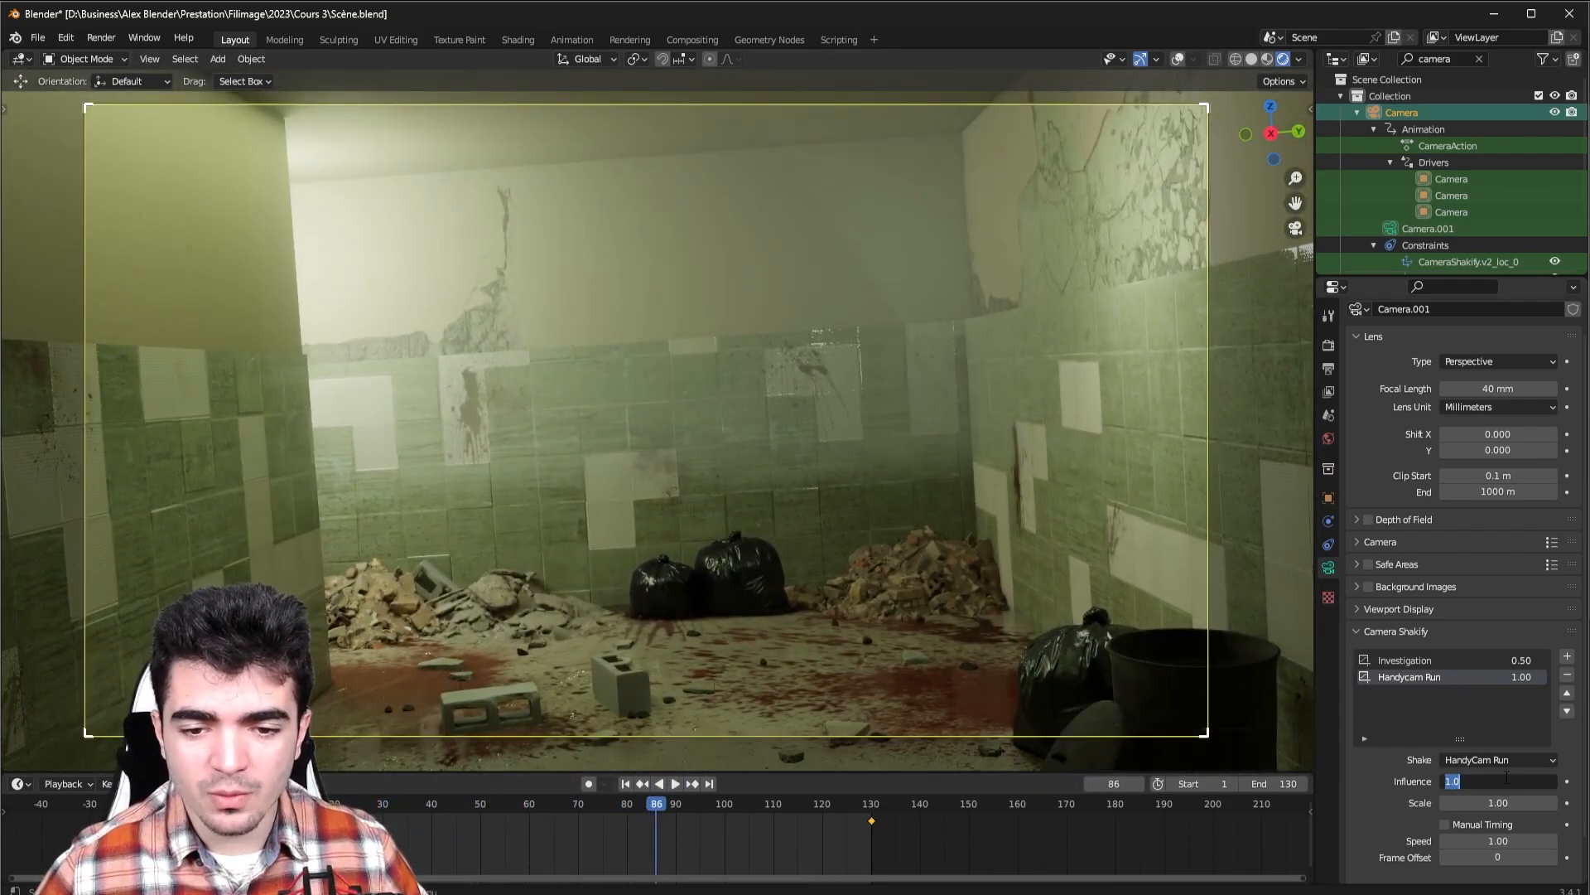
# Balance the two shakes with influence 0.3 for Handycam Run and 0.6 for Investigation, and play from the first frame.
pyautogui.write('3')
pyautogui.press('Return')
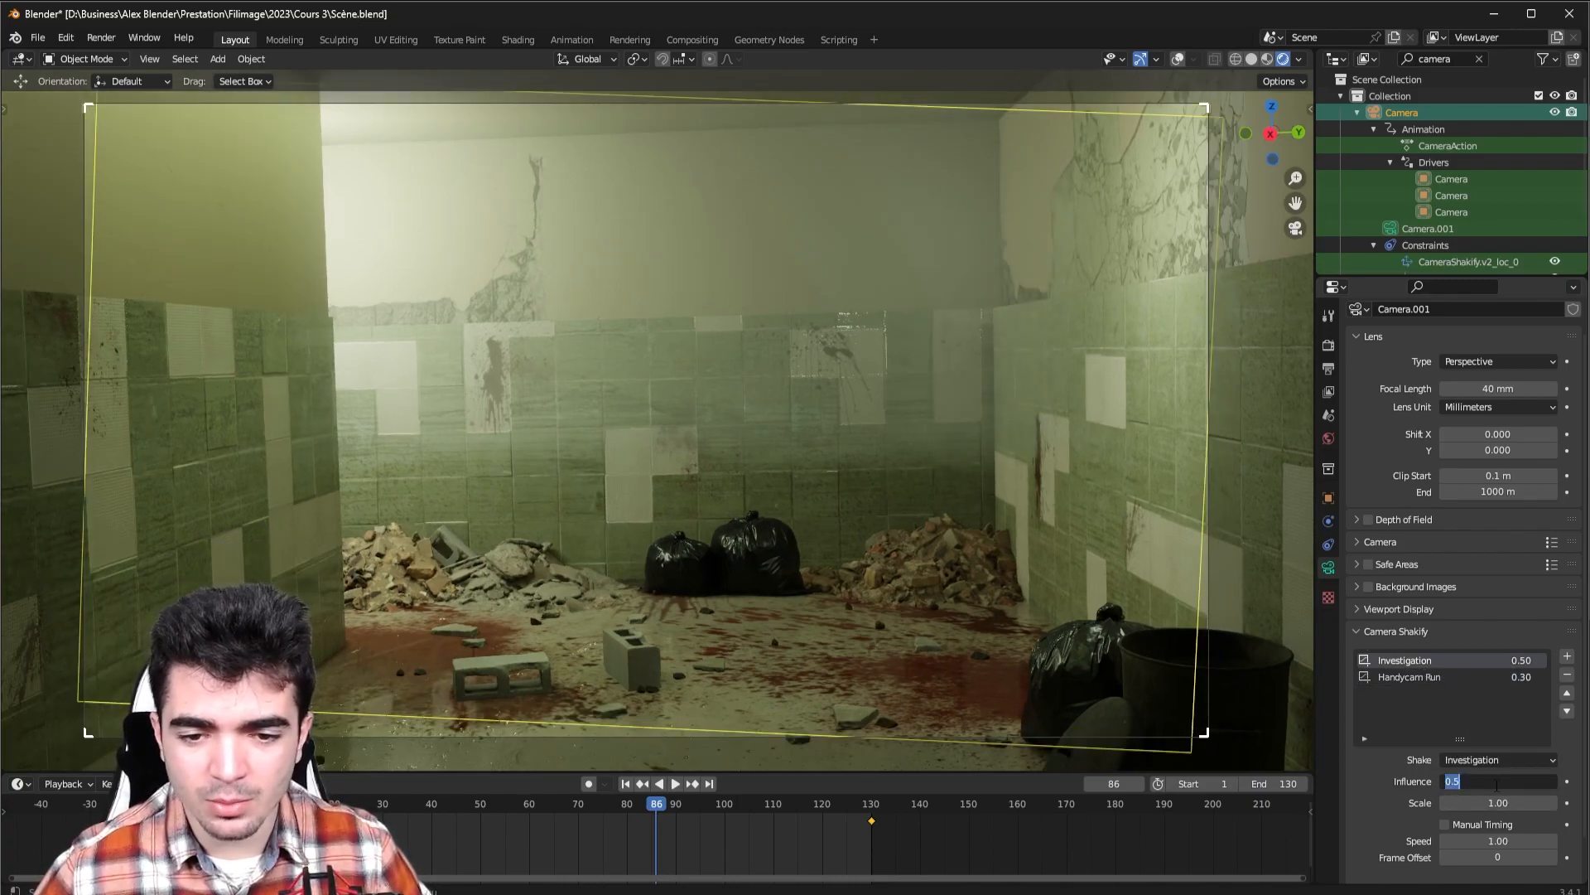
pyautogui.press('Return')
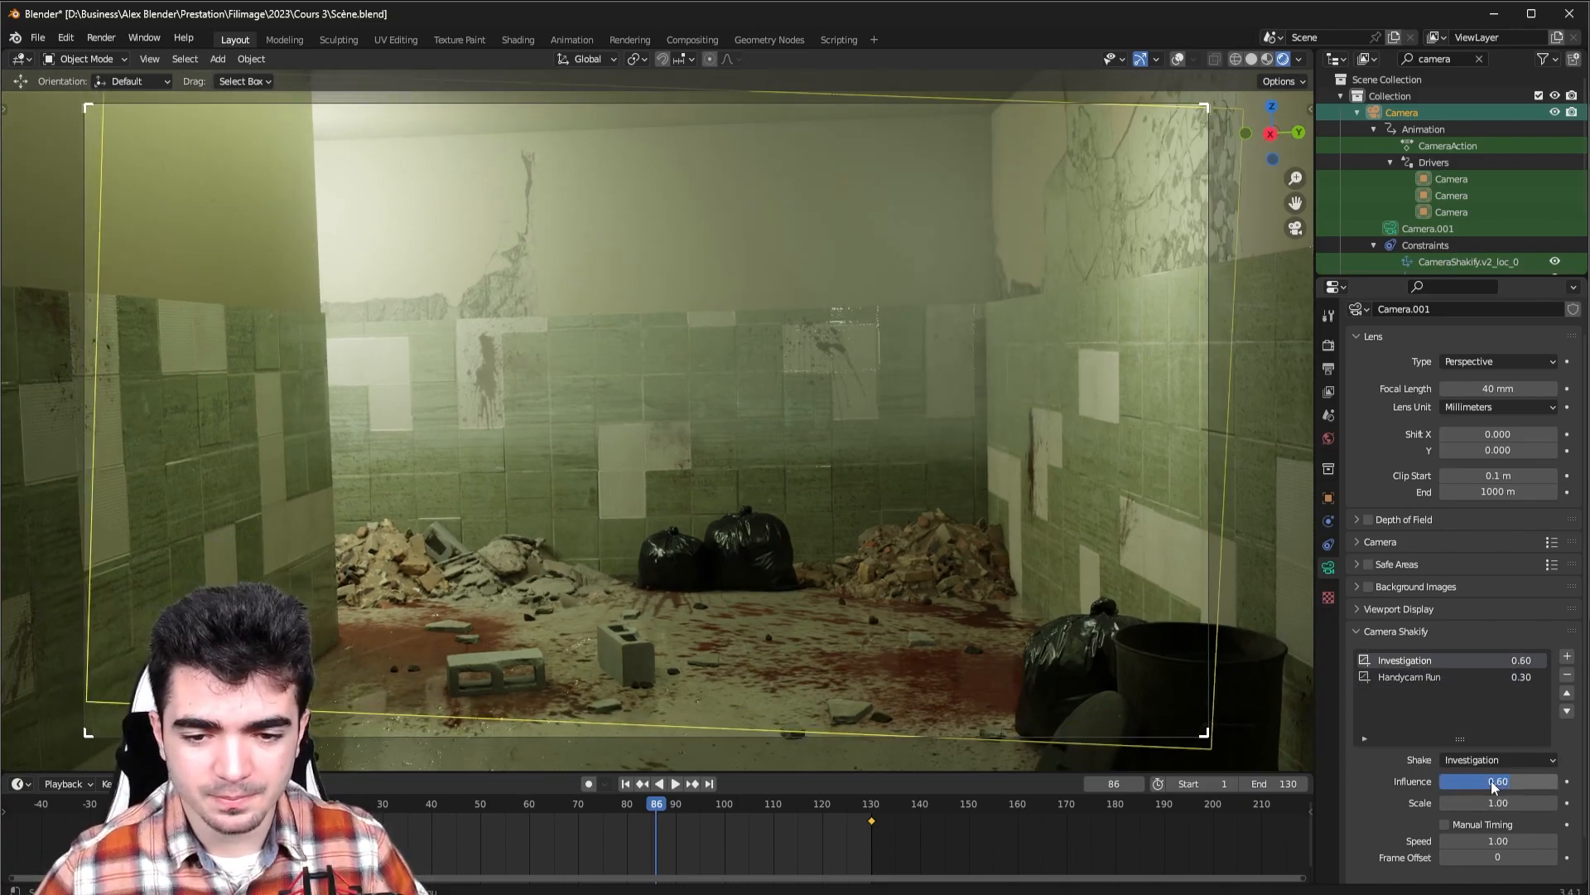
pyautogui.click(627, 783)
pyautogui.press('space')
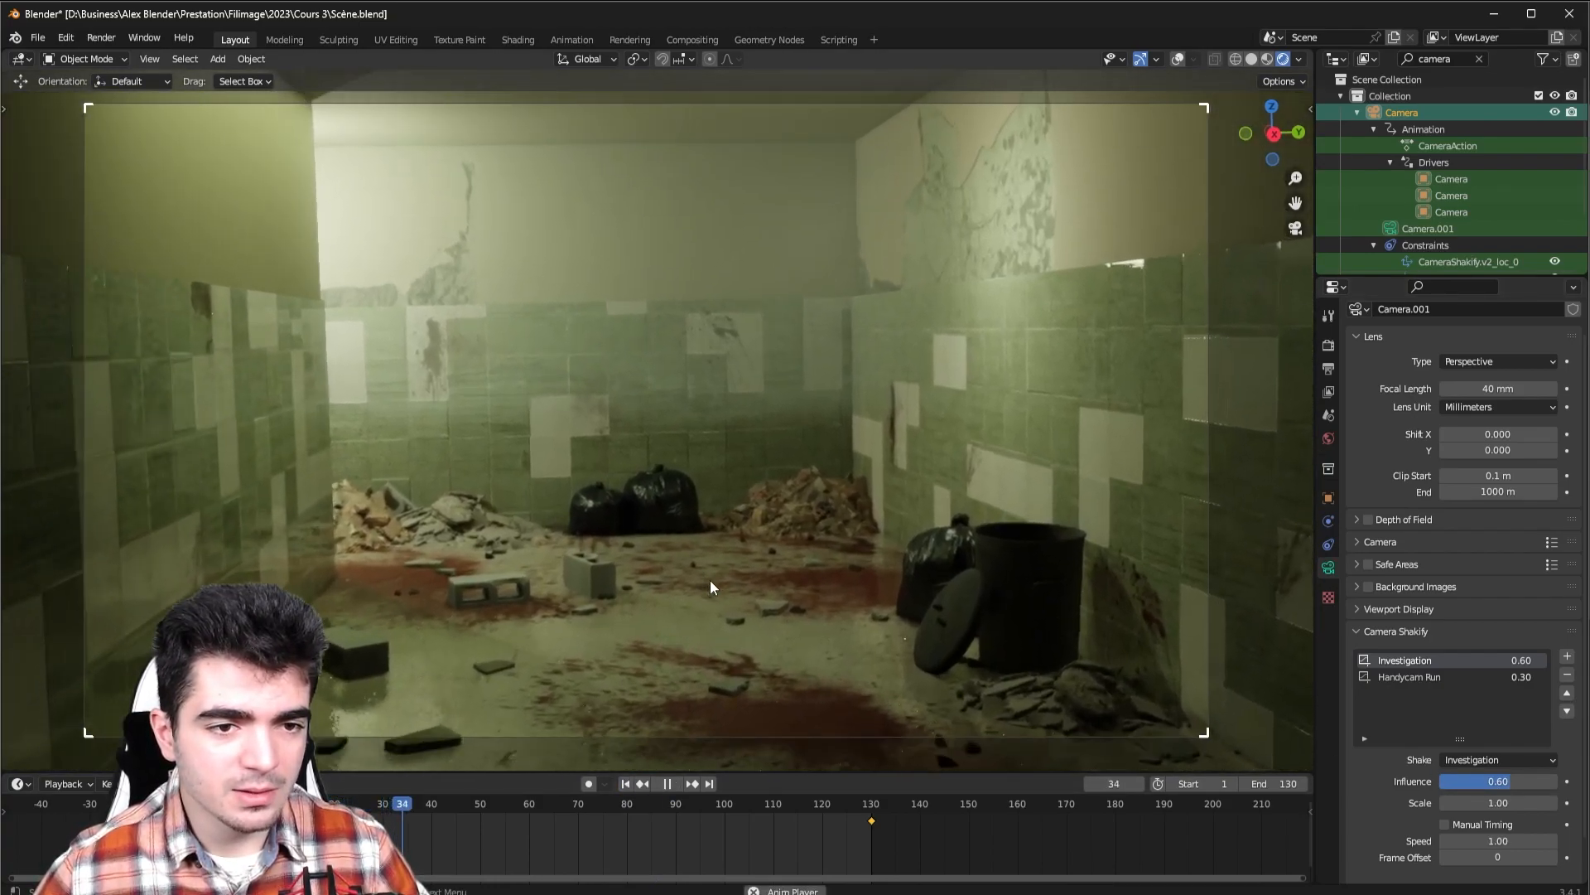